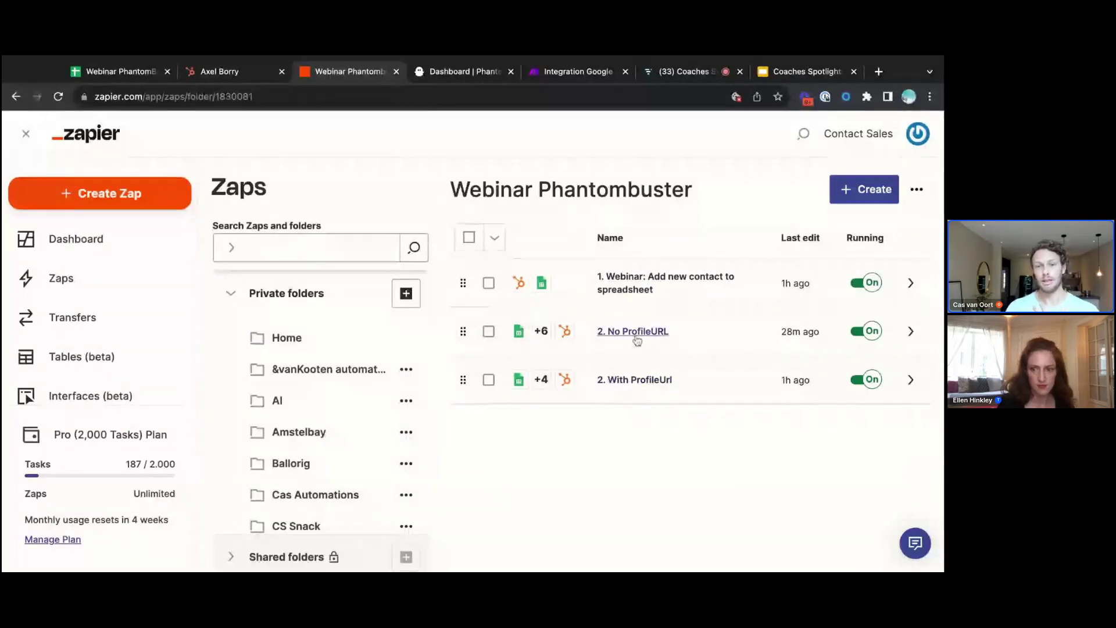
Open the Zap "1. Webinar: Add new contact to spreadsheet" for editing and open its HubSpot New Contact trigger
{"action": "left_click", "coordinate": [640, 291]}
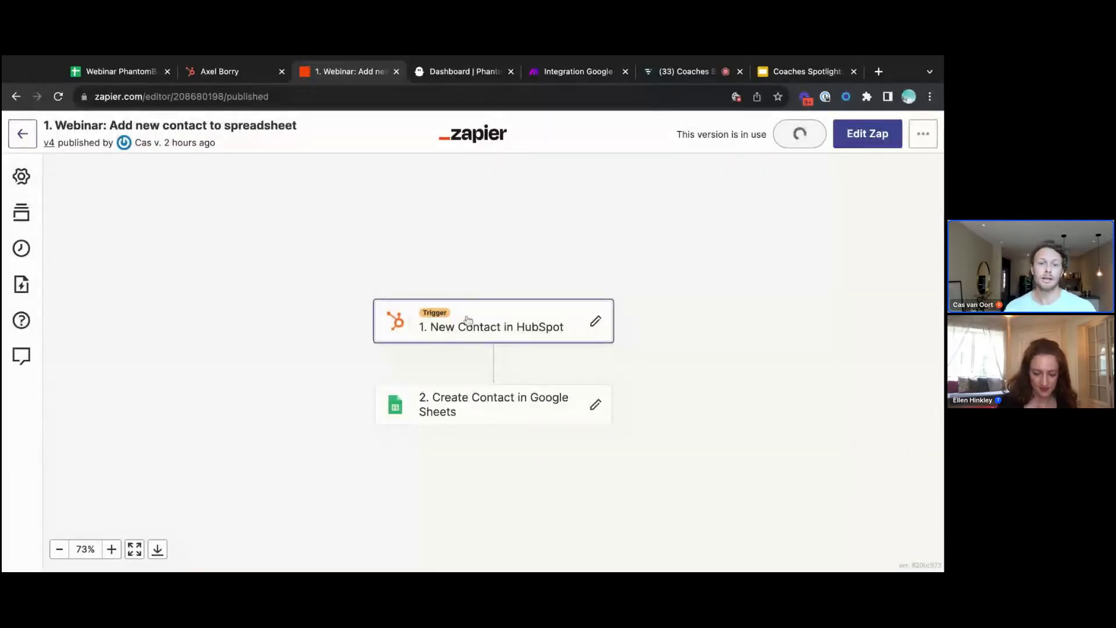
{"action": "left_click", "coordinate": [468, 319]}
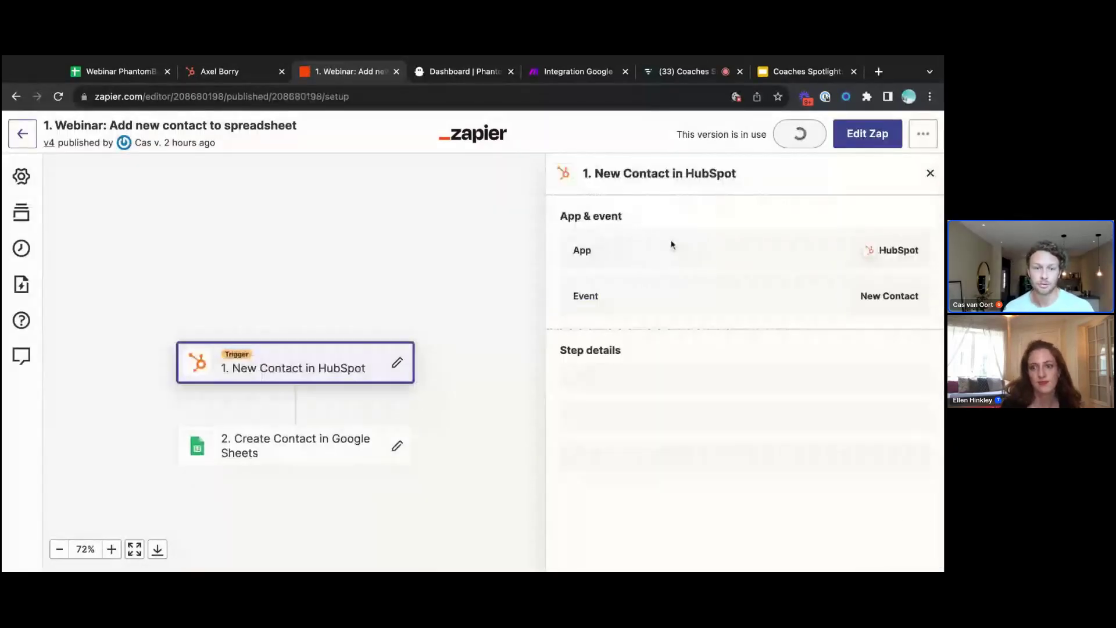
{"action": "left_click", "coordinate": [854, 144]}
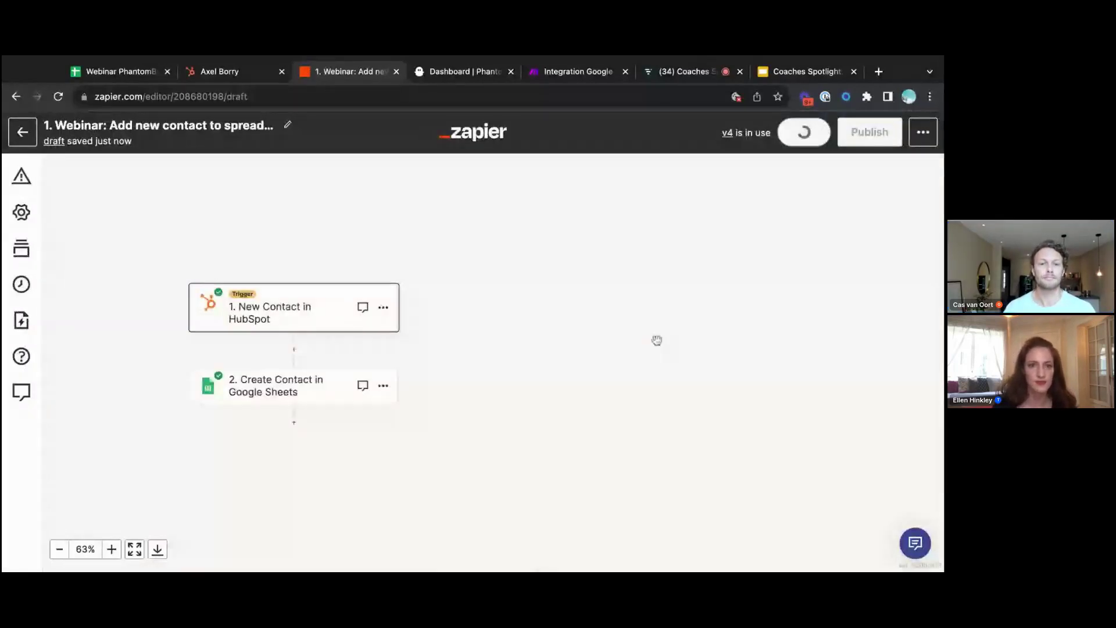
{"action": "left_click", "coordinate": [283, 320]}
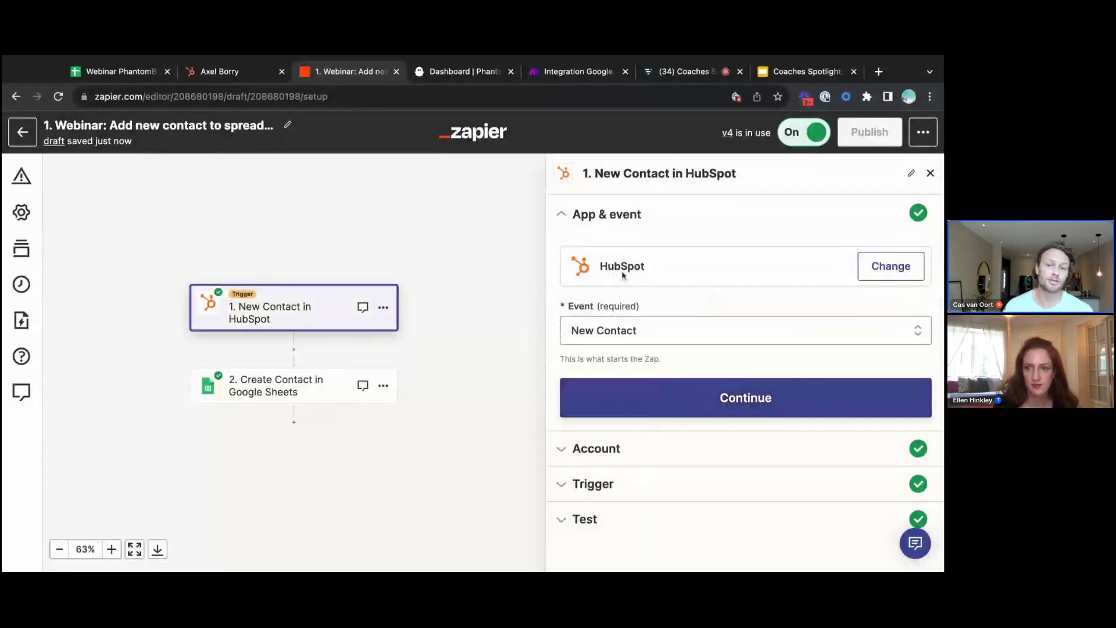
Go through the HubSpot trigger's event and account settings and review the contact properties to retrieve, including the additional ones
{"action": "left_click", "coordinate": [714, 398]}
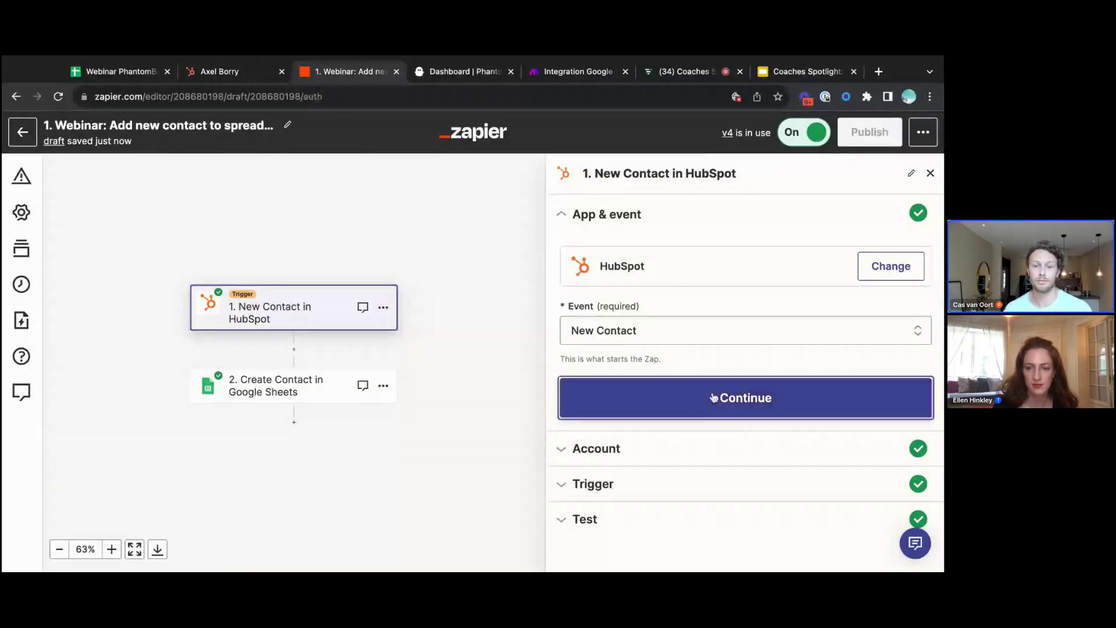
{"action": "left_click", "coordinate": [613, 480]}
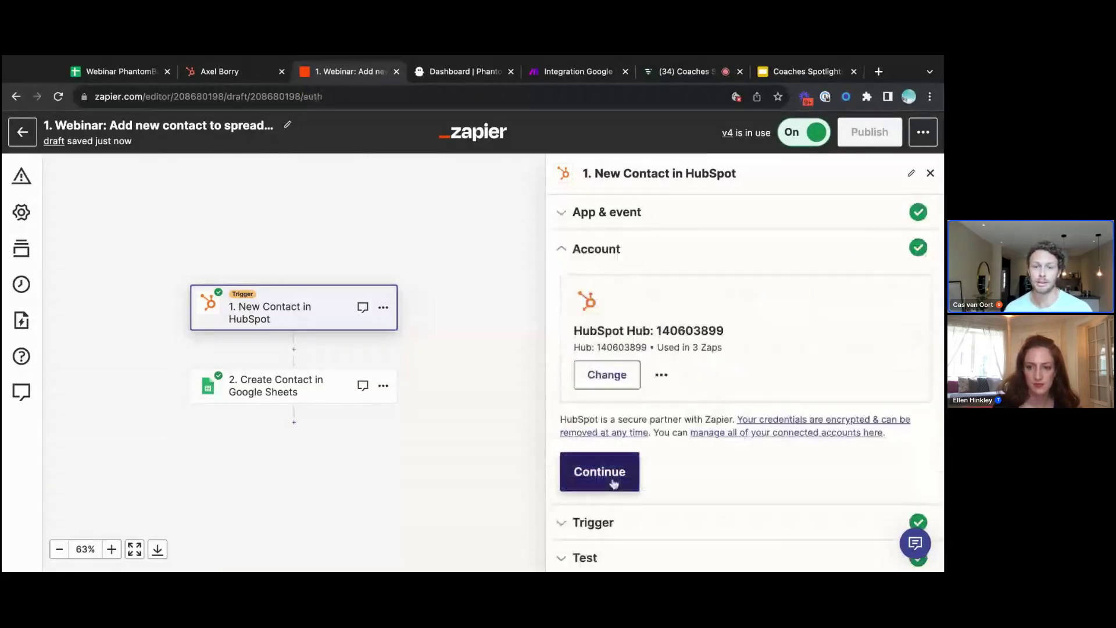
{"action": "scroll", "coordinate": [721, 340], "scroll_direction": "down", "scroll_amount": 1}
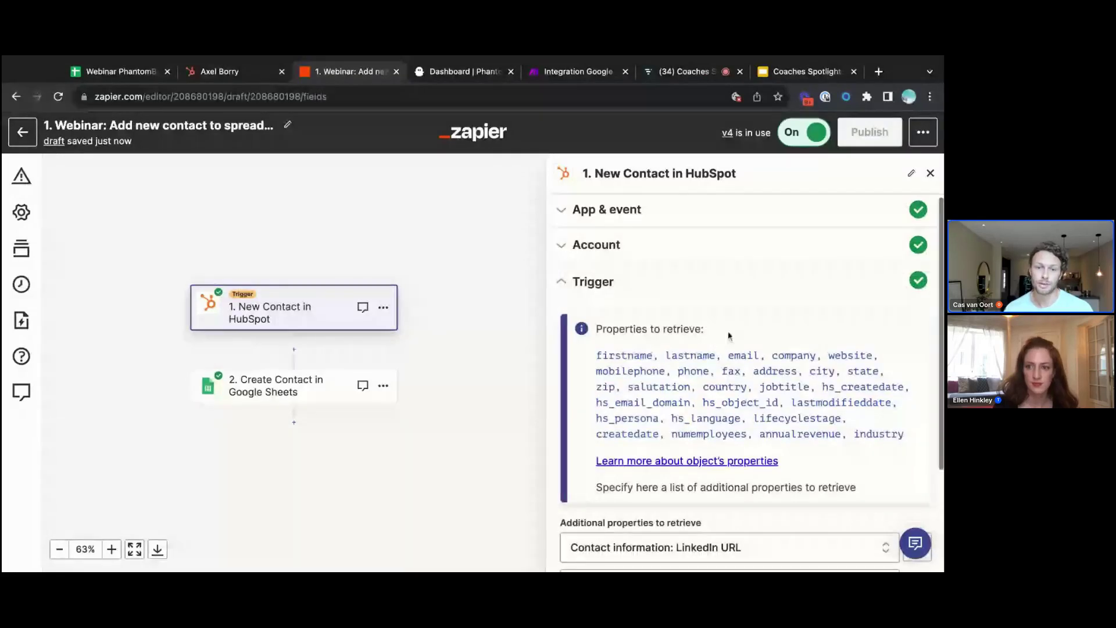
{"action": "scroll", "coordinate": [729, 336], "scroll_direction": "down", "scroll_amount": 3}
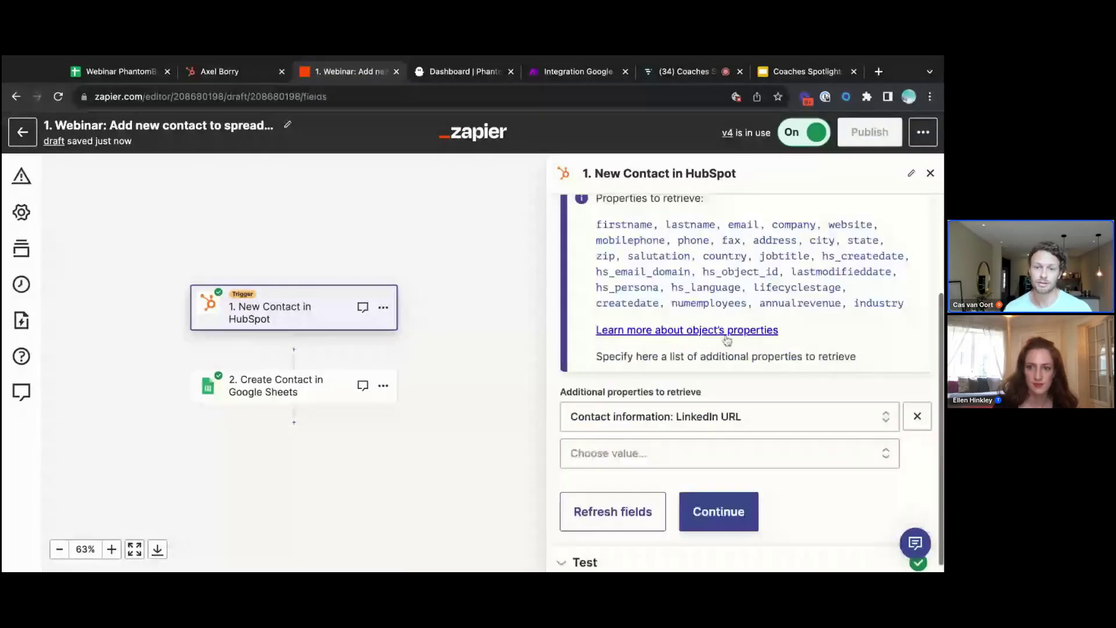
{"action": "scroll", "coordinate": [726, 340], "scroll_direction": "up", "scroll_amount": 1}
{"action": "scroll", "coordinate": [790, 302], "scroll_direction": "up", "scroll_amount": 2}
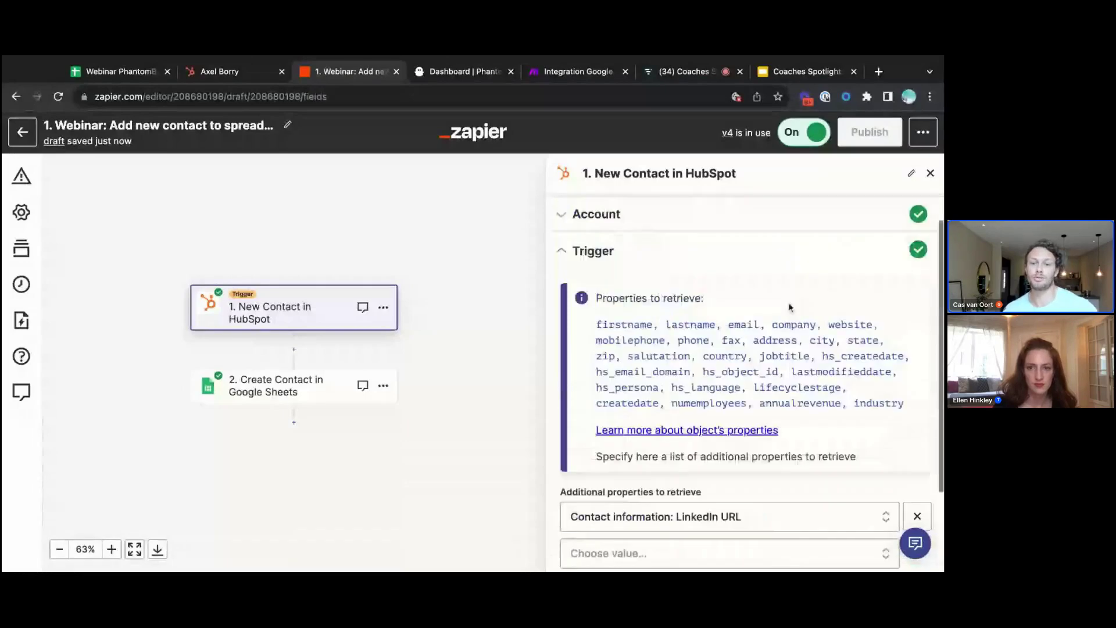
{"action": "scroll", "coordinate": [698, 407], "scroll_direction": "down", "scroll_amount": 2}
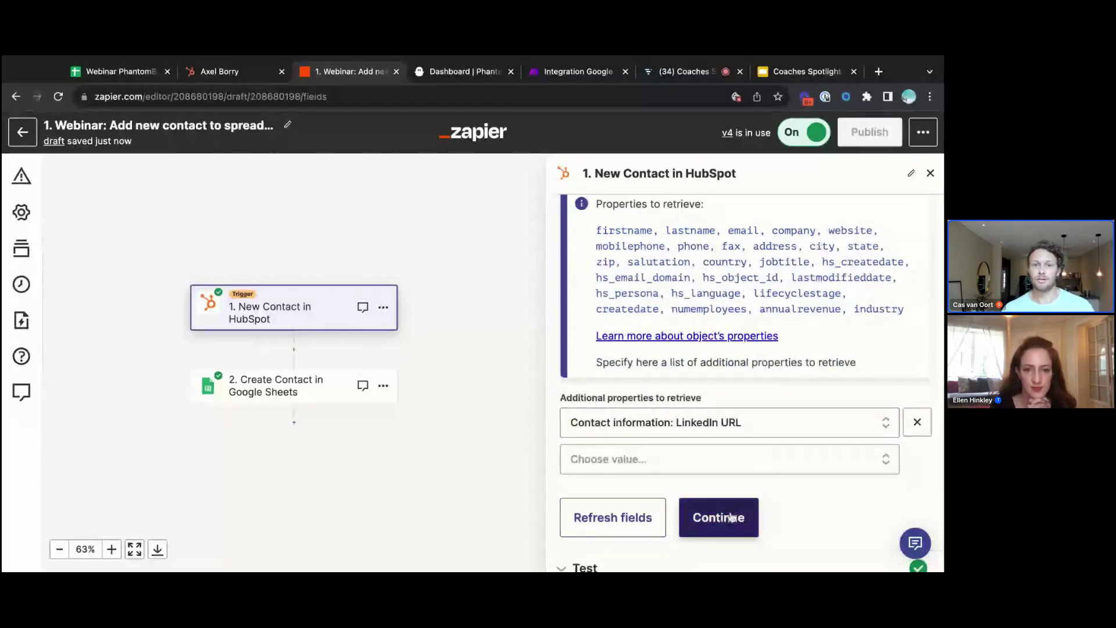
Switch to the PhantomBuster dashboard and look over the ProfileUrl Finder, Company Follow Inviter and Auto Connect phantoms
{"action": "left_click", "coordinate": [491, 72]}
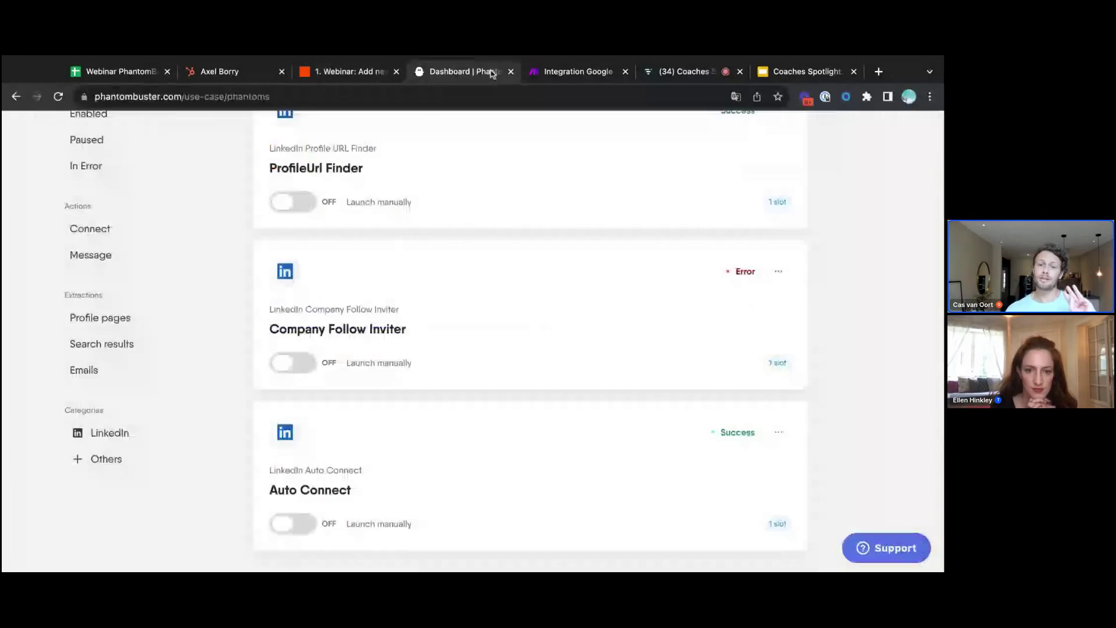
{"action": "scroll", "coordinate": [546, 266], "scroll_direction": "up", "scroll_amount": 3}
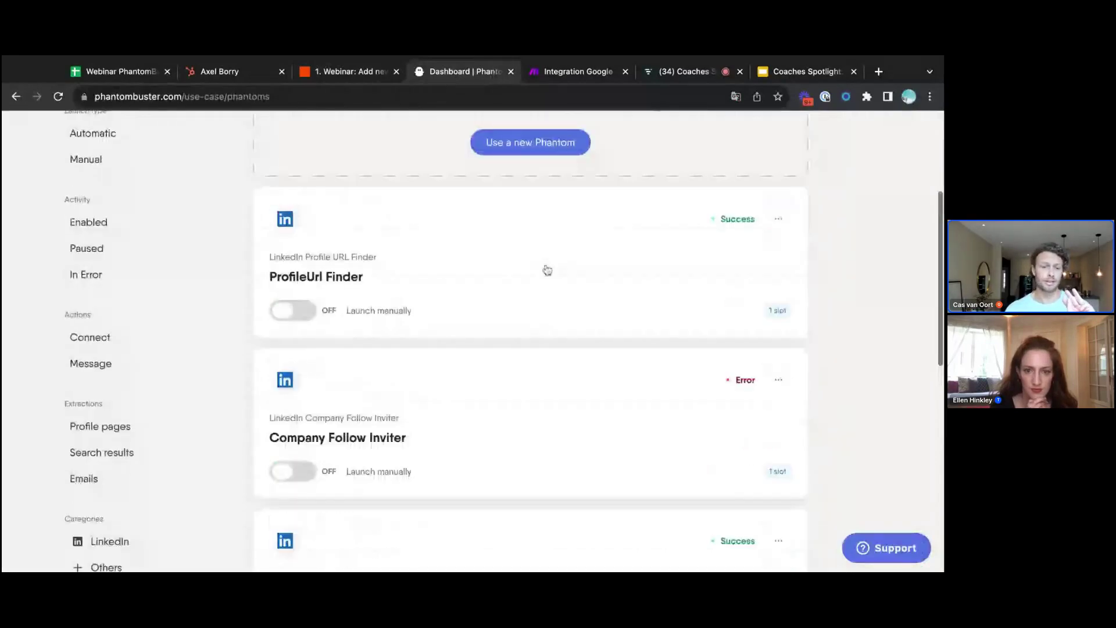
{"action": "scroll", "coordinate": [547, 271], "scroll_direction": "down", "scroll_amount": 3}
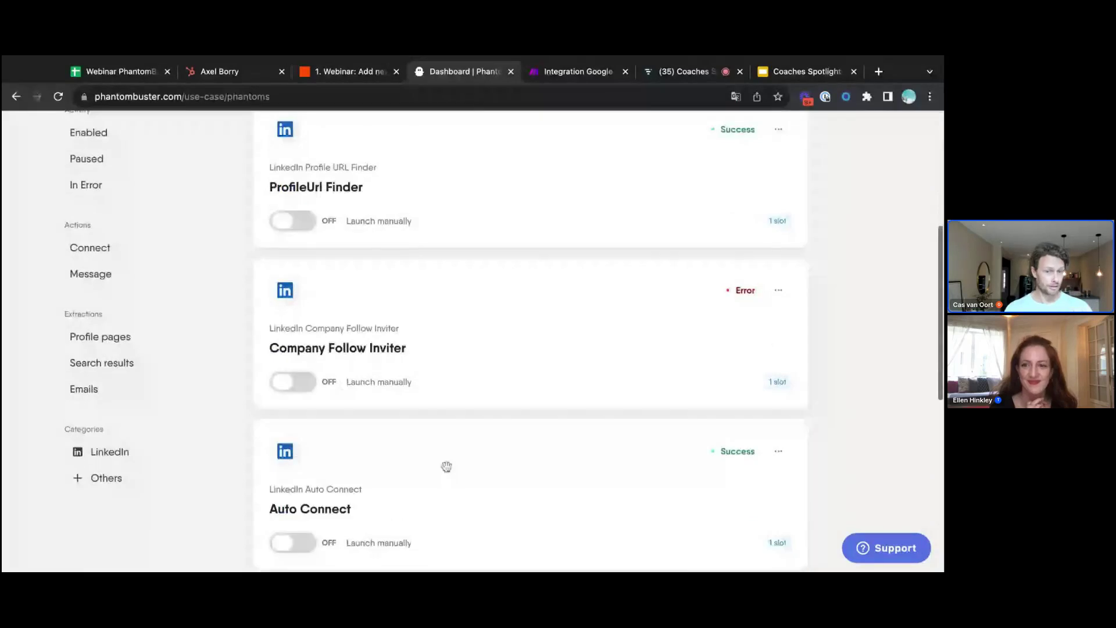
{"action": "scroll", "coordinate": [446, 466], "scroll_direction": "down", "scroll_amount": 1}
{"action": "scroll", "coordinate": [433, 477], "scroll_direction": "up", "scroll_amount": 2}
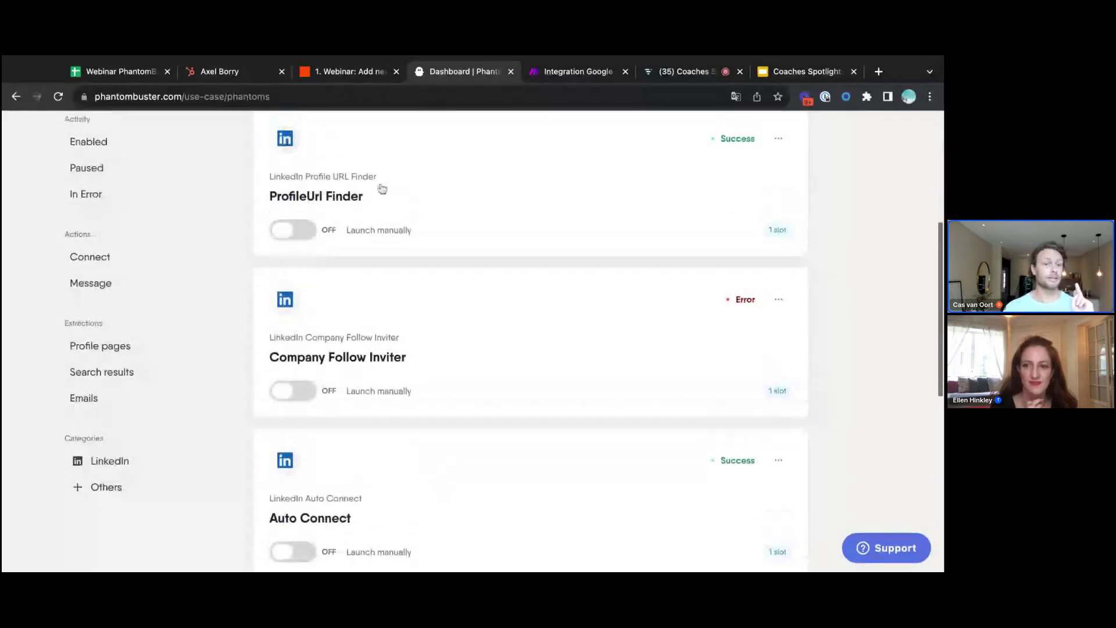
{"action": "scroll", "coordinate": [407, 227], "scroll_direction": "up", "scroll_amount": 1}
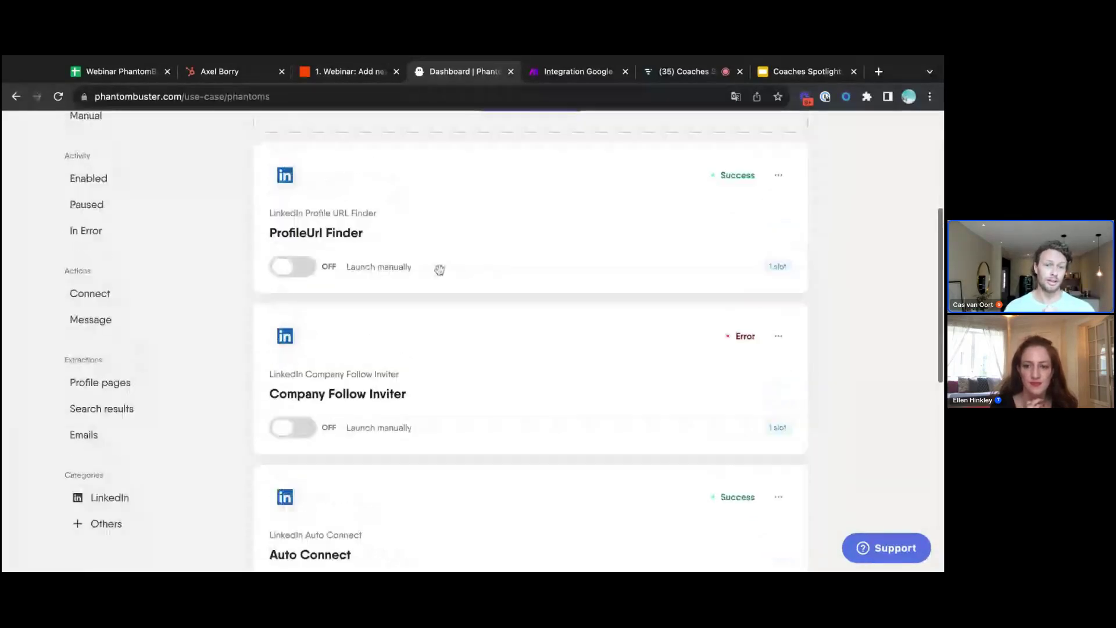
{"action": "scroll", "coordinate": [475, 403], "scroll_direction": "up", "scroll_amount": 3}
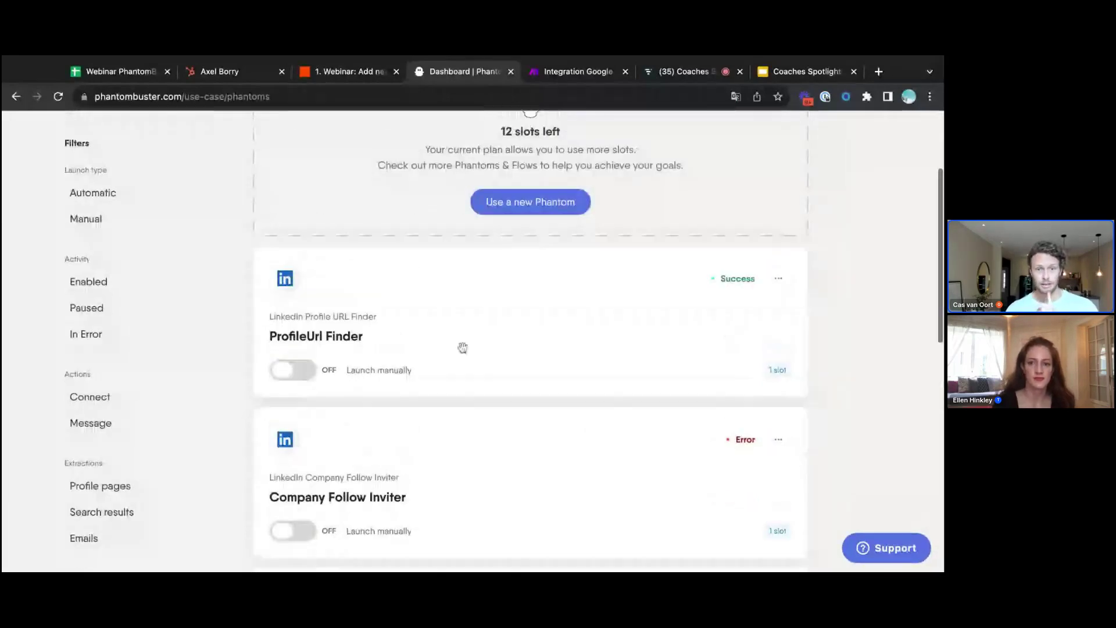
Return to the Zapier editor and complete the HubSpot trigger, keeping the LinkedIn URL property and Contact A as test record
{"action": "left_click", "coordinate": [349, 72]}
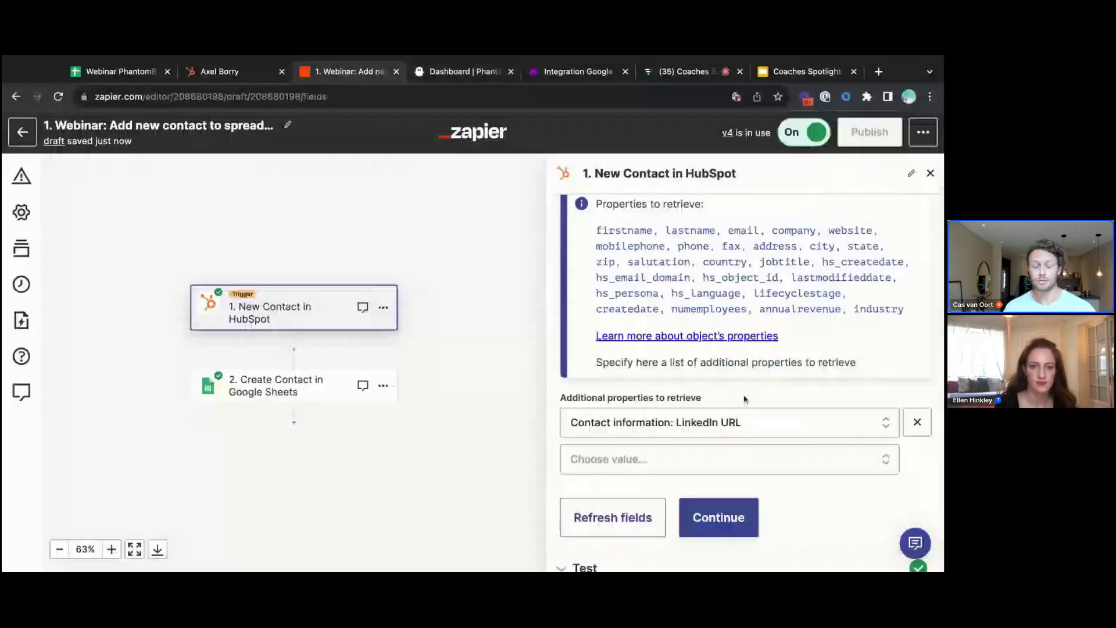
{"action": "scroll", "coordinate": [776, 403], "scroll_direction": "down", "scroll_amount": 1}
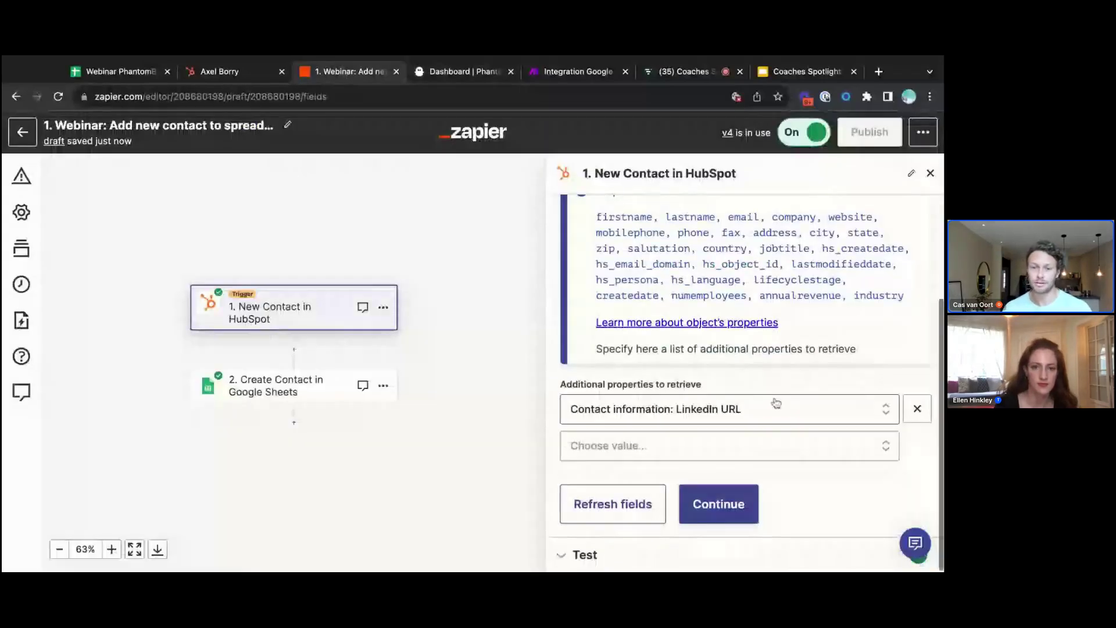
{"action": "left_click", "coordinate": [721, 501]}
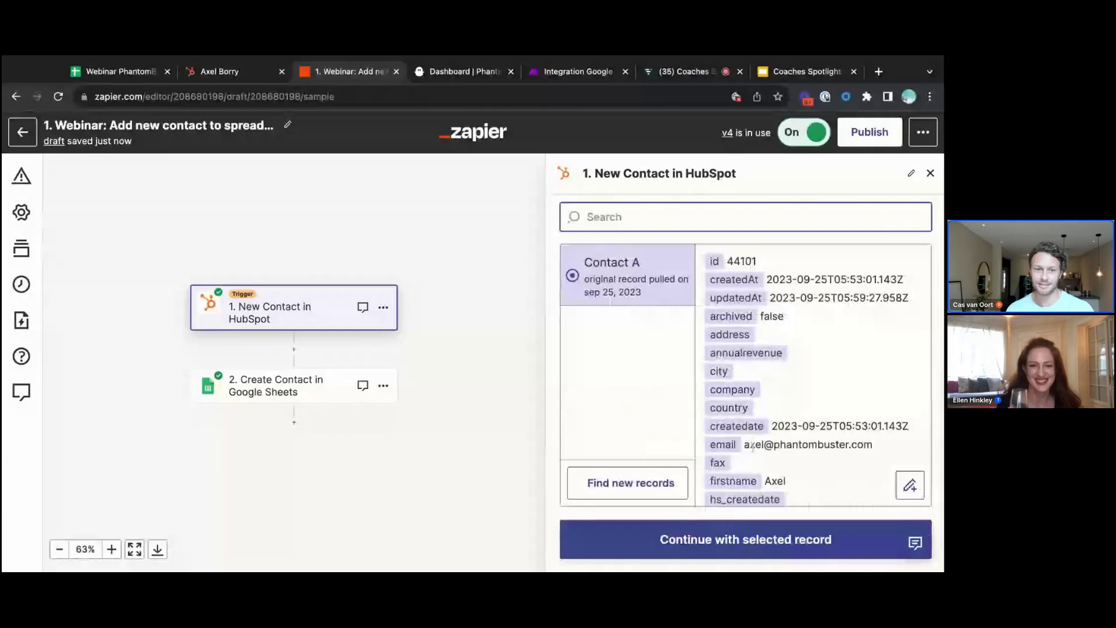
{"action": "left_click", "coordinate": [731, 541]}
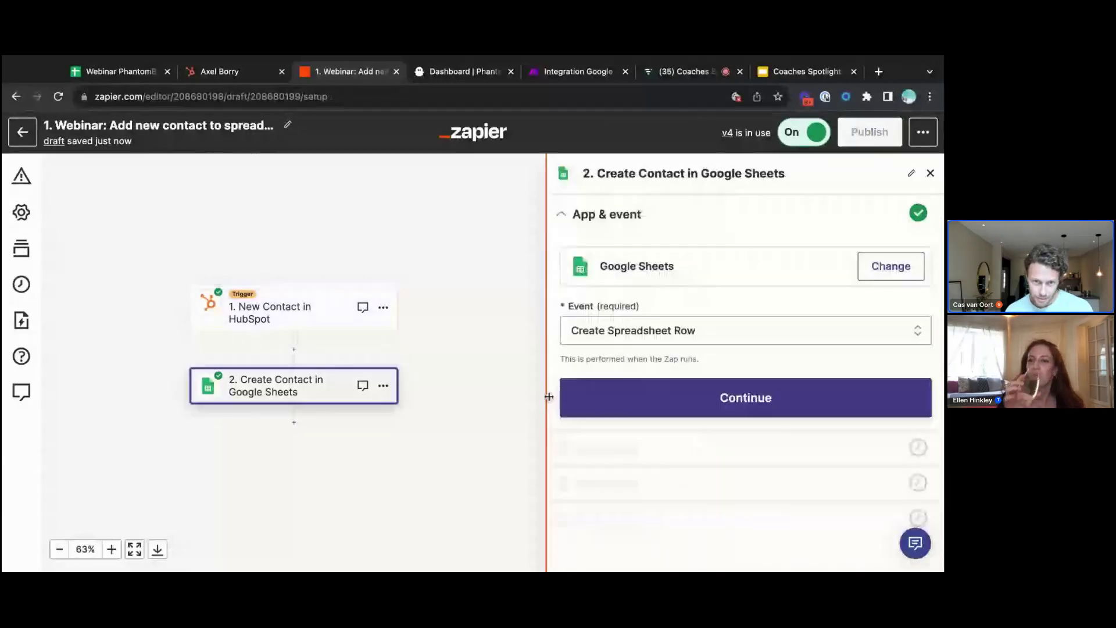
Review the Google Sheets action's account, spreadsheet, worksheet and column mappings, through to its test data
{"action": "left_click", "coordinate": [786, 410]}
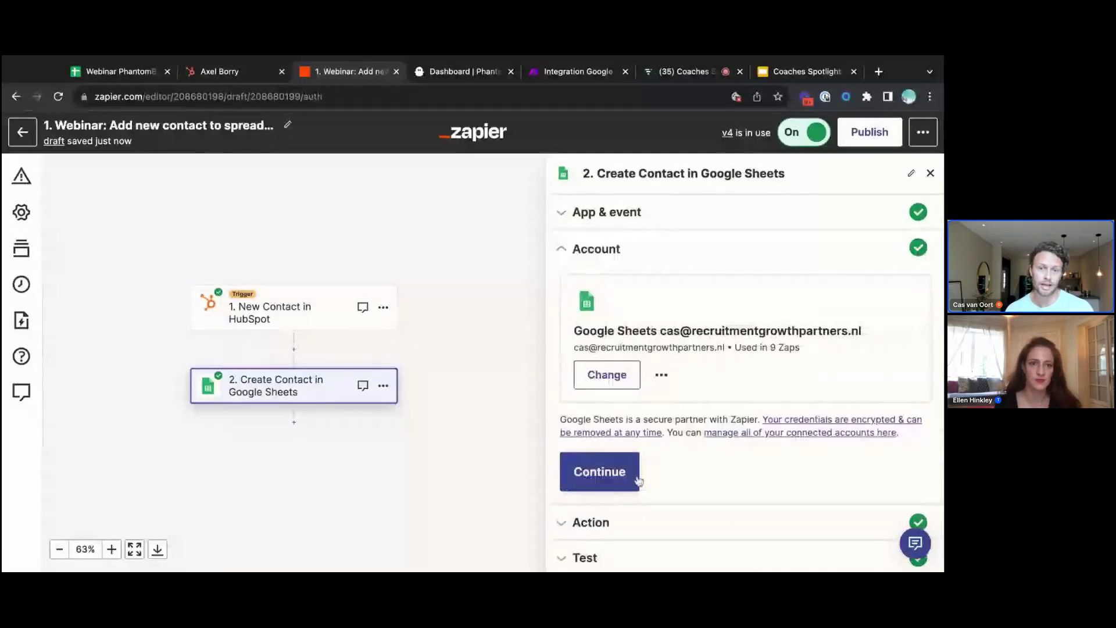
{"action": "left_click", "coordinate": [634, 483]}
{"action": "scroll", "coordinate": [749, 374], "scroll_direction": "down", "scroll_amount": 2}
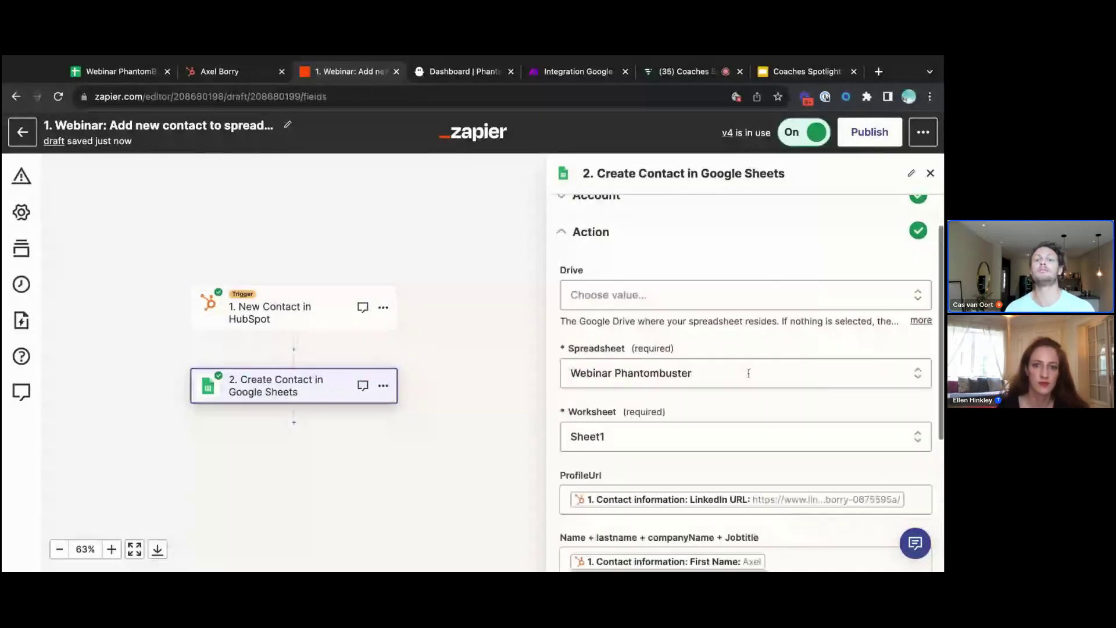
{"action": "scroll", "coordinate": [749, 373], "scroll_direction": "down", "scroll_amount": 4}
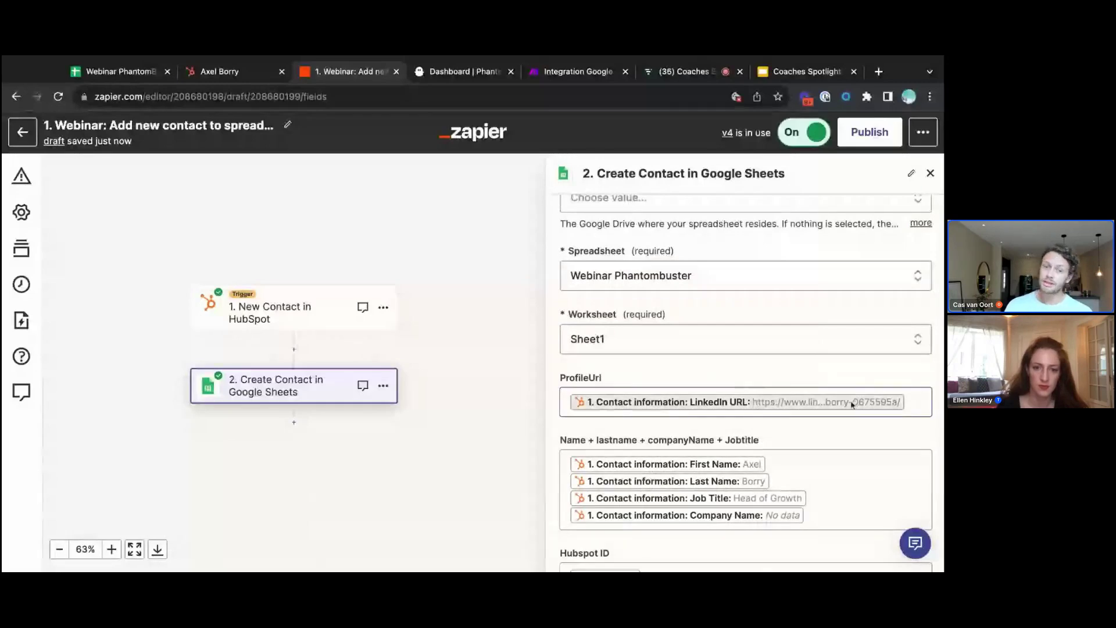
{"action": "scroll", "coordinate": [852, 405], "scroll_direction": "down", "scroll_amount": 1}
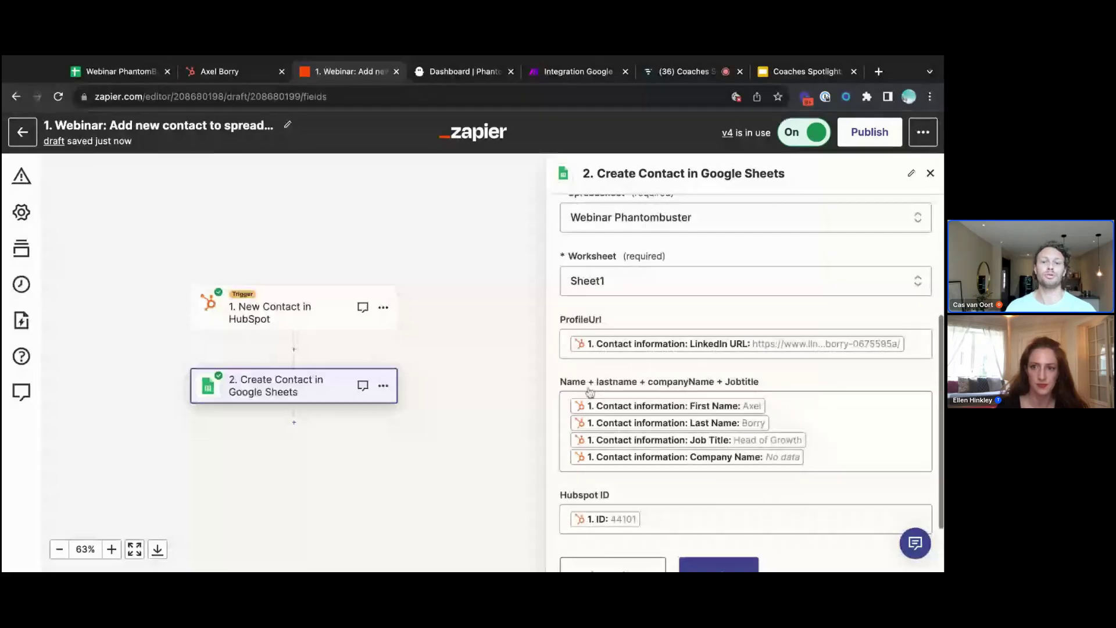
{"action": "scroll", "coordinate": [660, 403], "scroll_direction": "down", "scroll_amount": 1}
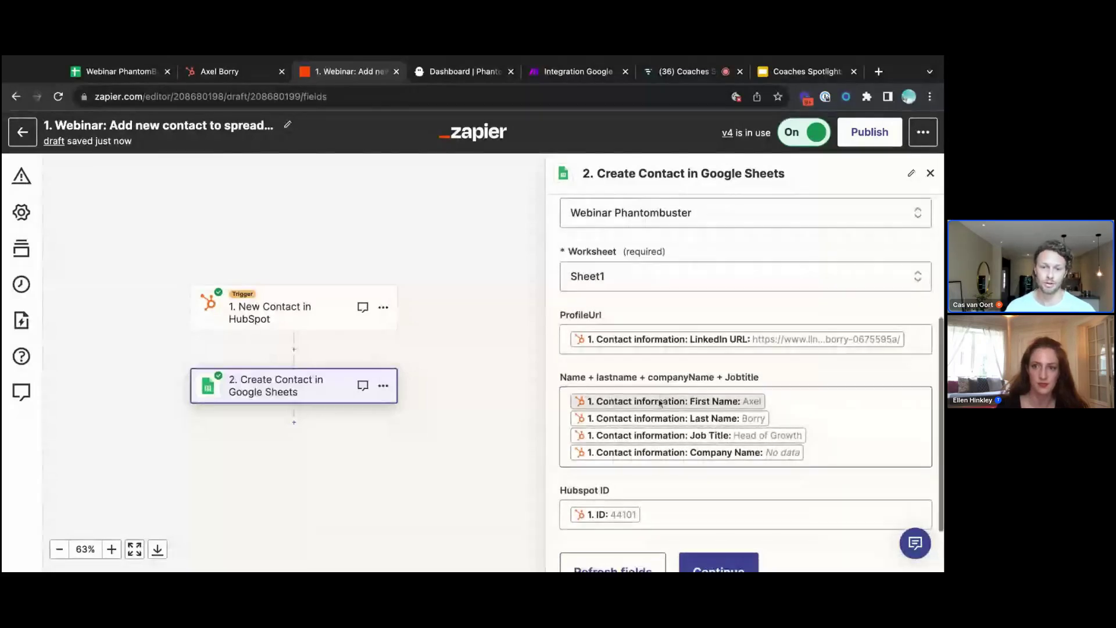
{"action": "scroll", "coordinate": [662, 396], "scroll_direction": "down", "scroll_amount": 1}
{"action": "scroll", "coordinate": [689, 421], "scroll_direction": "down", "scroll_amount": 1}
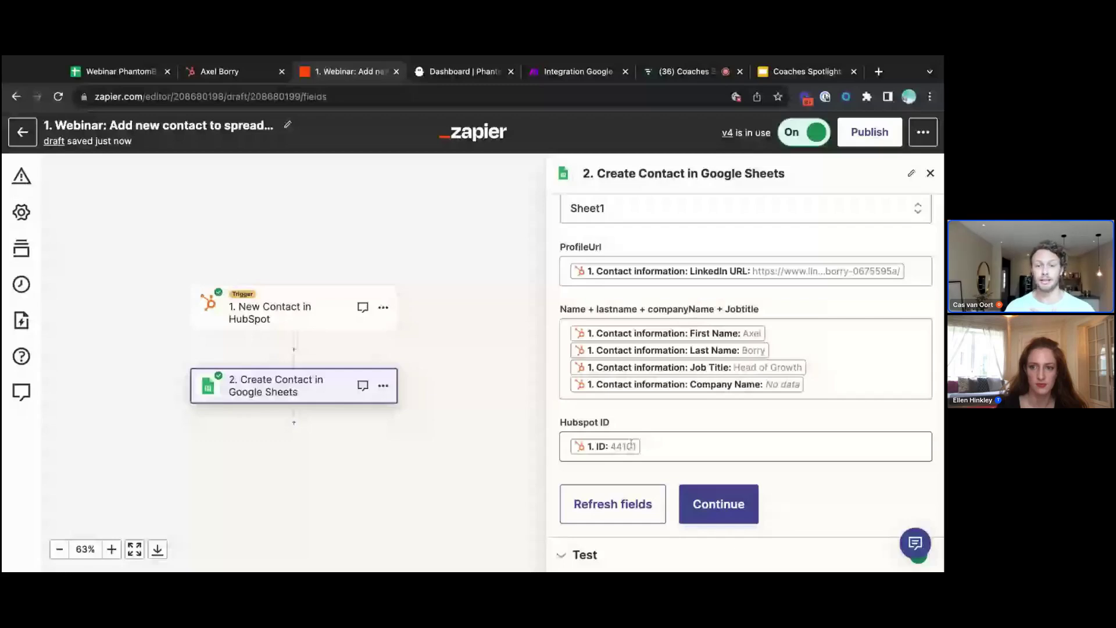
{"action": "left_click", "coordinate": [712, 504]}
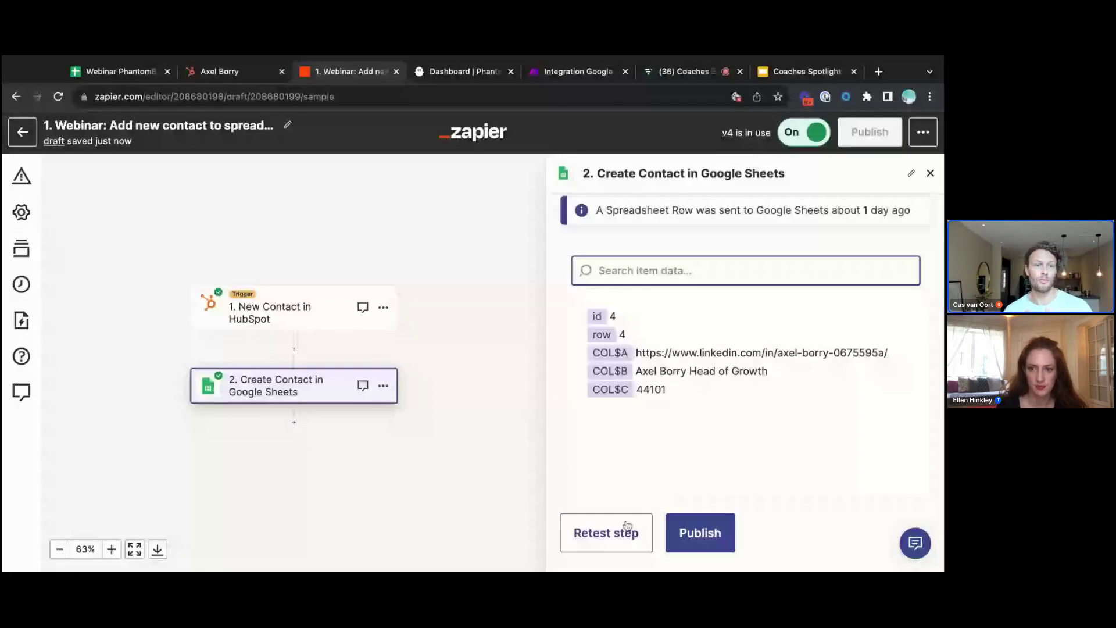
Switch to the Webinar PhantomBuster spreadsheet and inspect the contact entries in rows 4 and 5 of Startsheet
{"action": "left_click", "coordinate": [115, 66]}
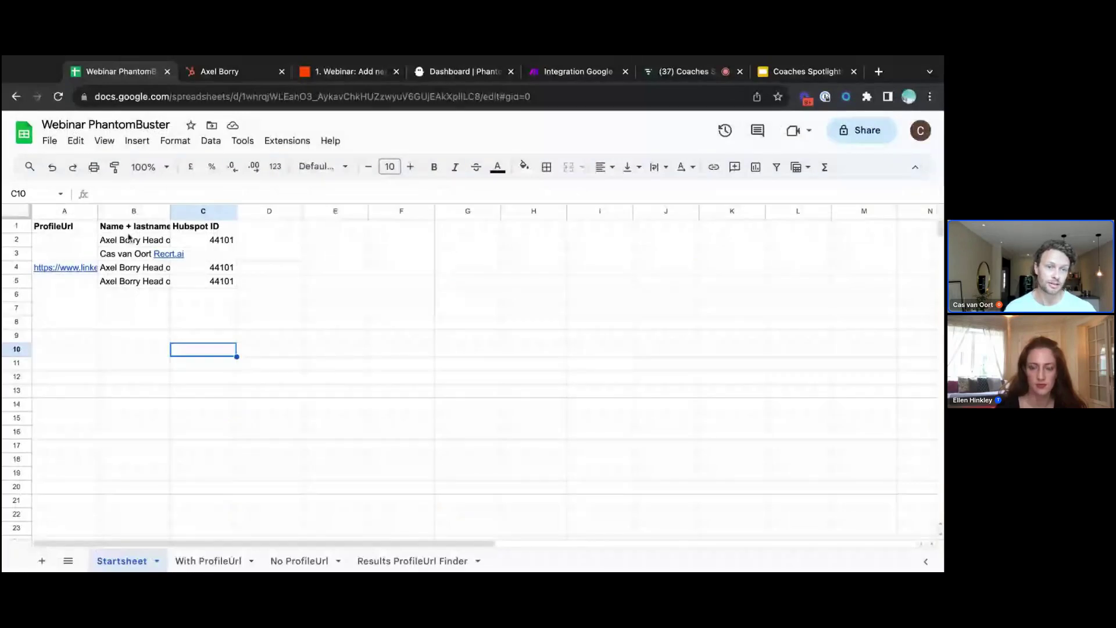
{"action": "left_click", "coordinate": [132, 283]}
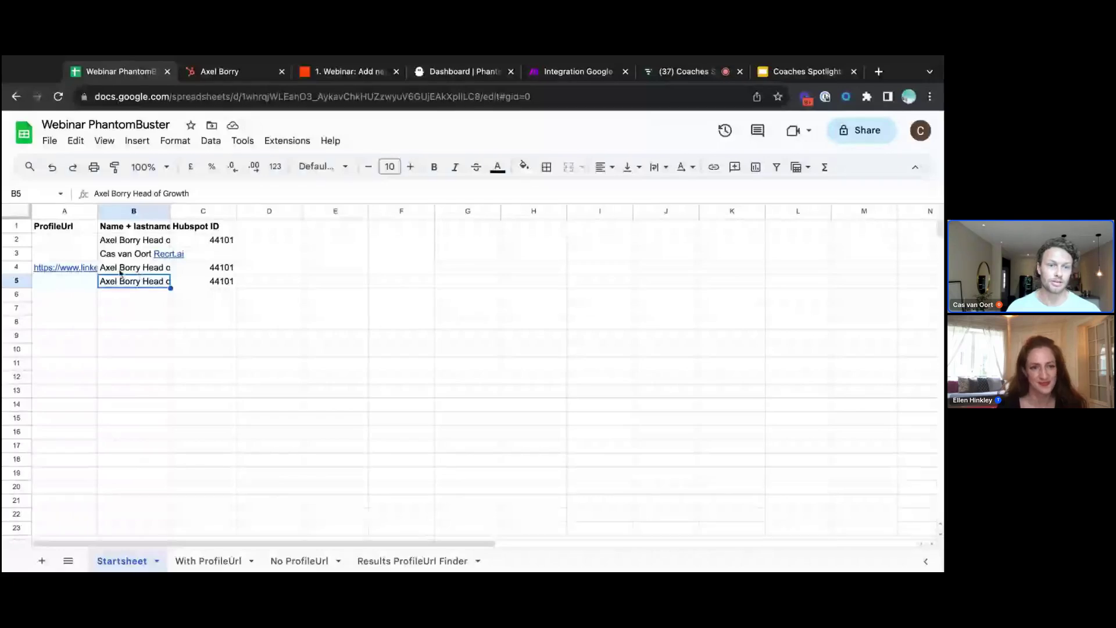
{"action": "left_click_drag", "start_coordinate": [214, 271], "coordinate": [80, 283]}
{"action": "key", "text": "shift+Left"}
{"action": "left_click", "coordinate": [212, 283]}
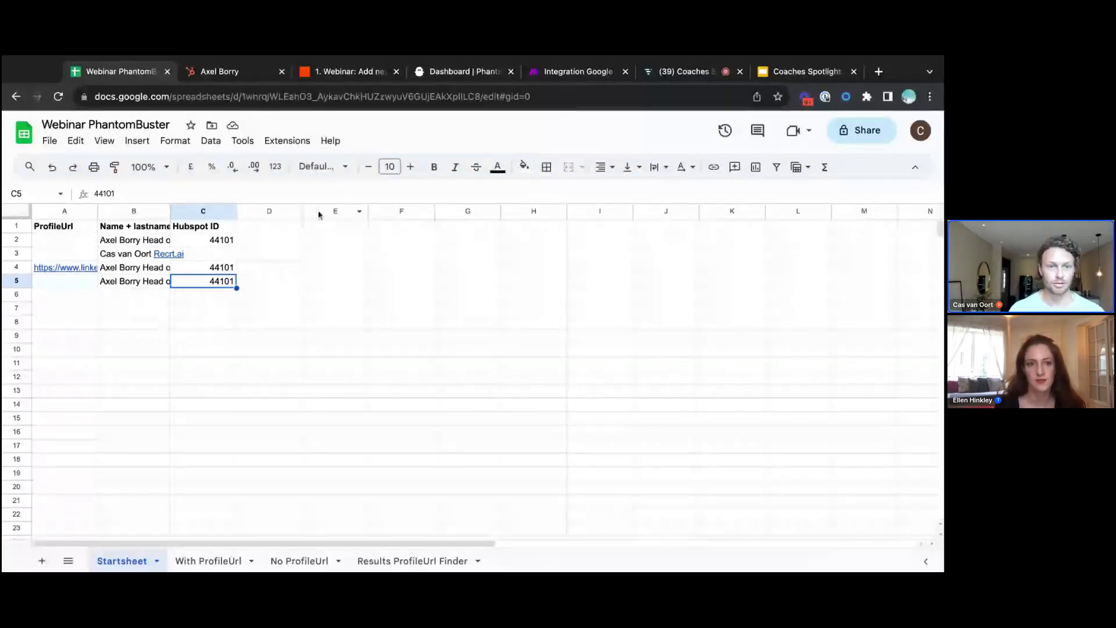
Return to Zapier and leave the Zap editor for the Zap list of the Webinar Phantombuster folder
{"action": "left_click", "coordinate": [342, 75]}
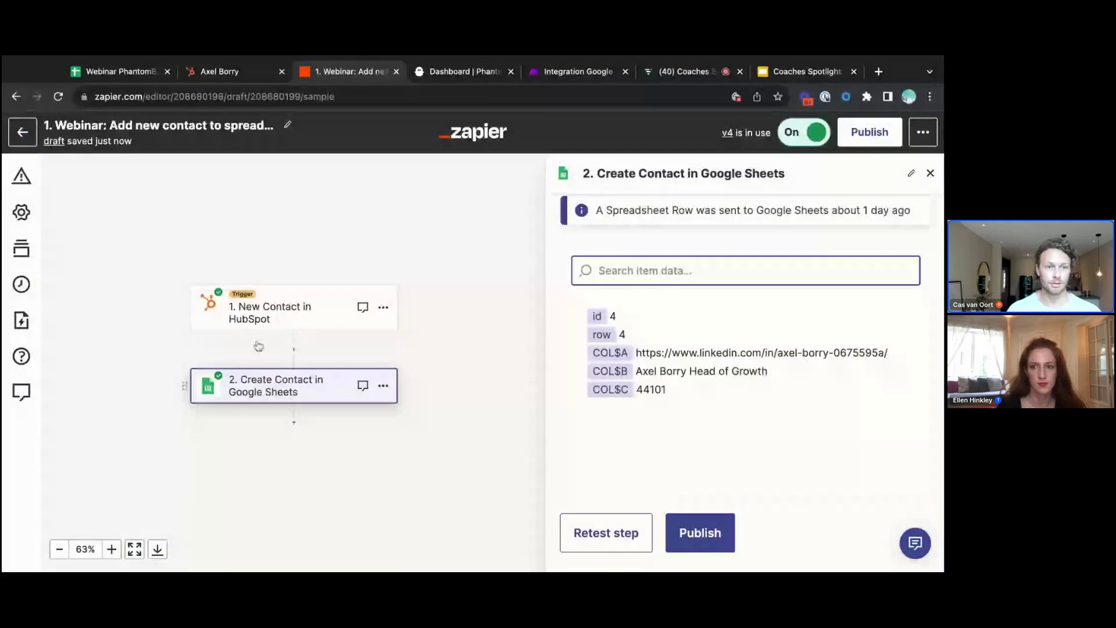
{"action": "left_click", "coordinate": [21, 140]}
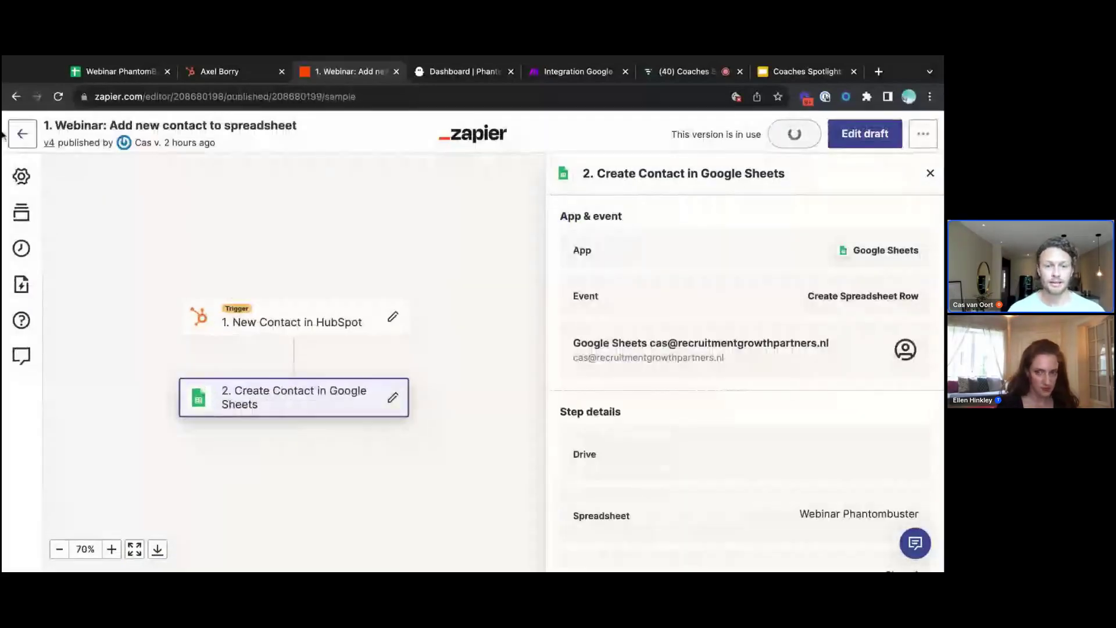
{"action": "left_click", "coordinate": [17, 133]}
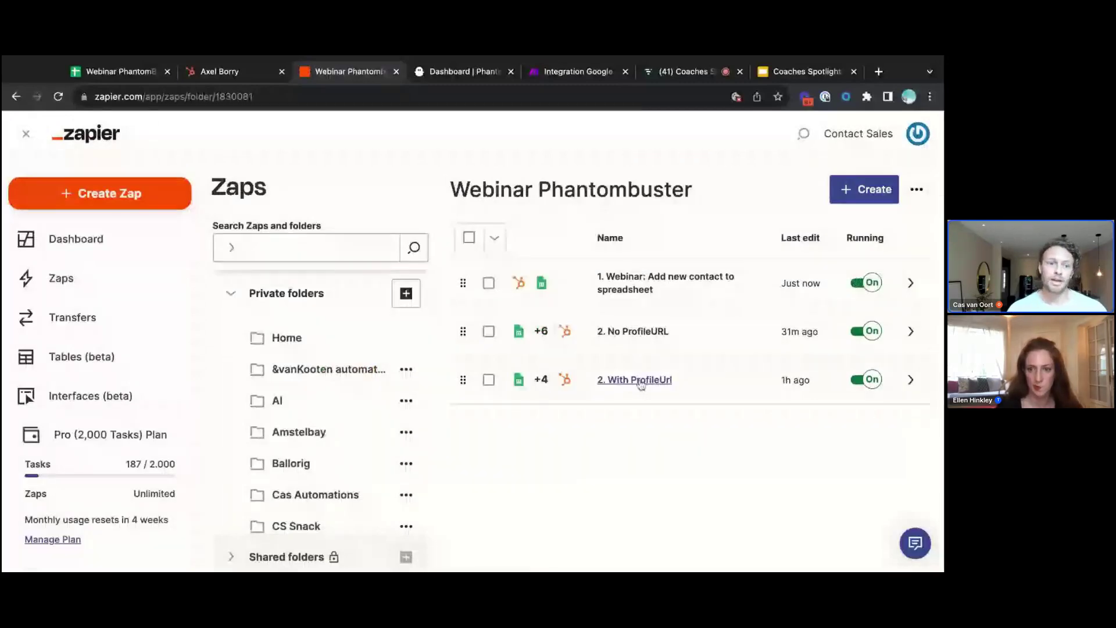
Switch back to the Webinar PhantomBuster spreadsheet and select cell B4 to inspect the contact with a profile URL
{"action": "left_click", "coordinate": [117, 71]}
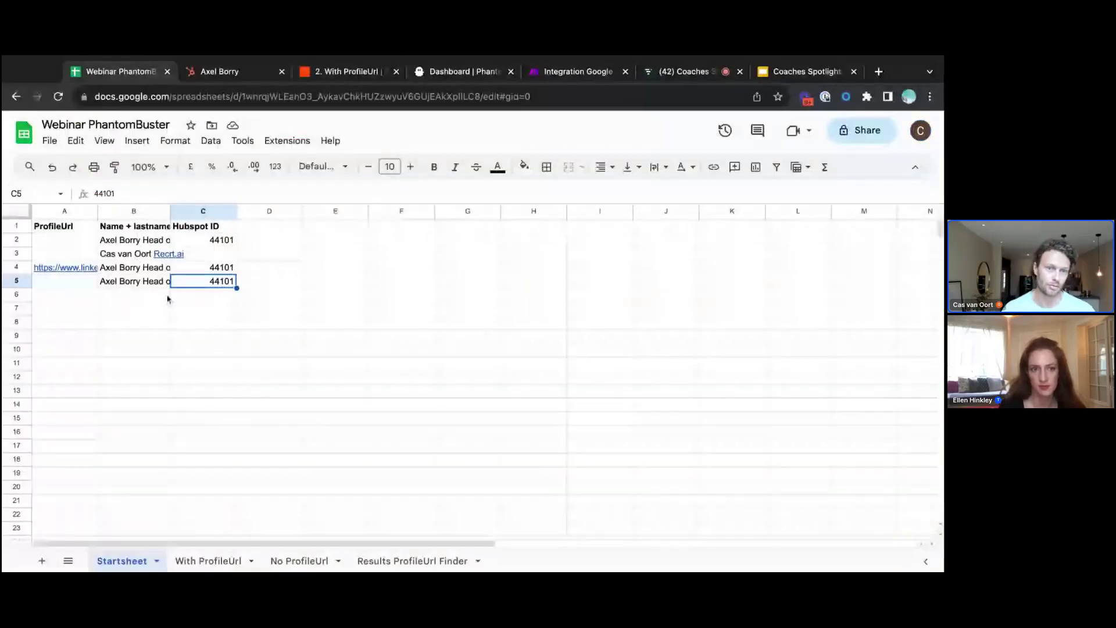
{"action": "key", "text": "Left"}
{"action": "key", "text": "Up"}
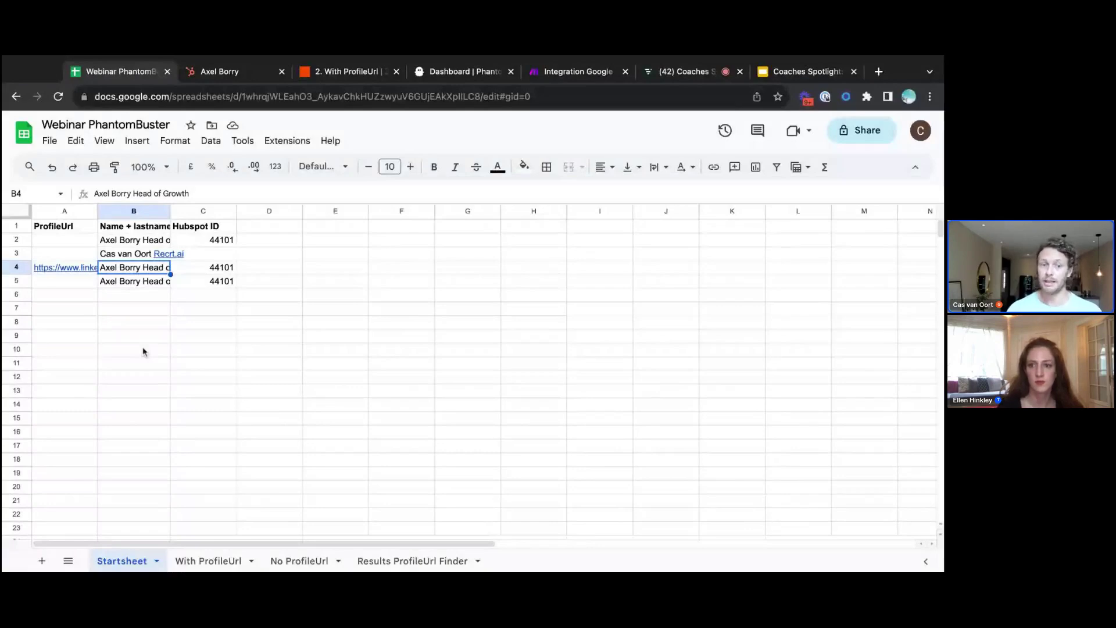
Compare the filtered contacts and FILTER formulas in the With ProfileUrl and No ProfileUrl worksheets
{"action": "left_click", "coordinate": [209, 561]}
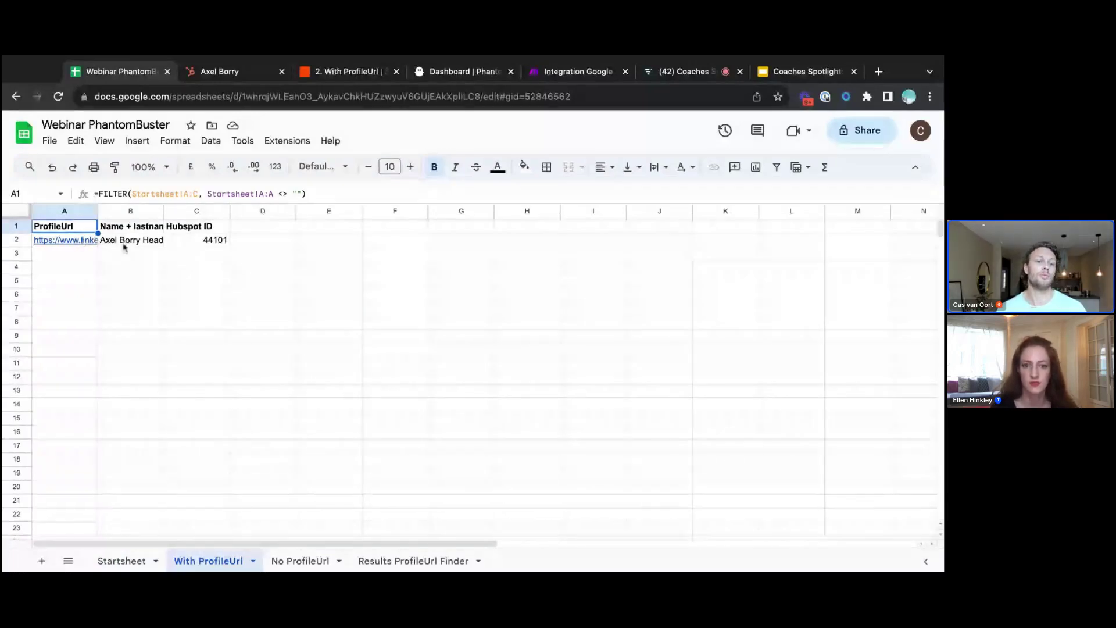
{"action": "left_click", "coordinate": [294, 562]}
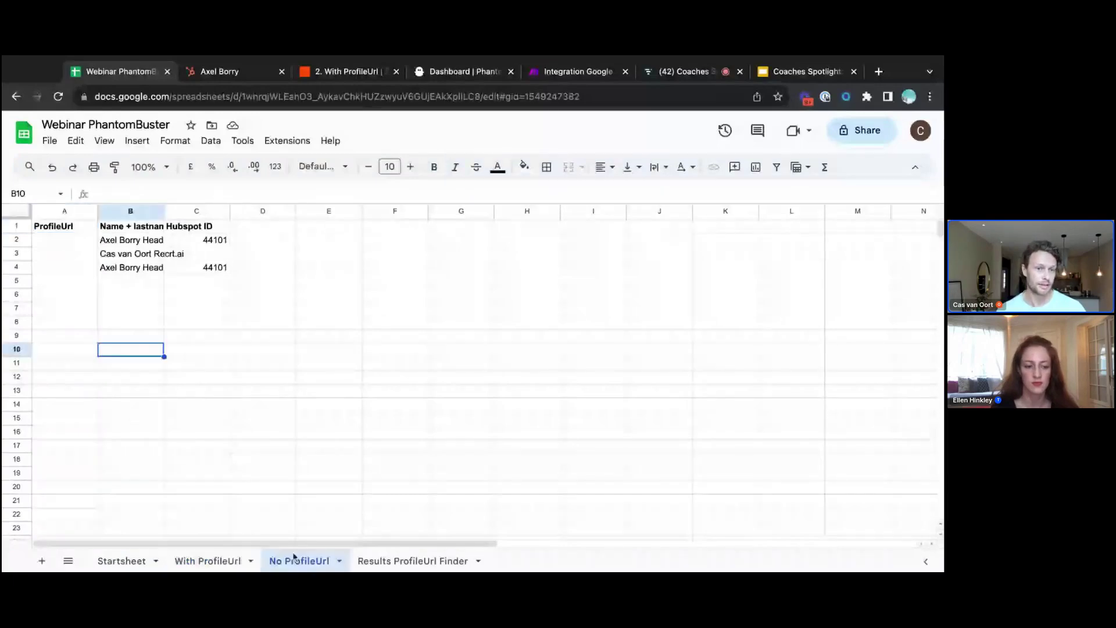
{"action": "left_click", "coordinate": [70, 243]}
{"action": "left_click_drag", "start_coordinate": [70, 242], "coordinate": [70, 253]}
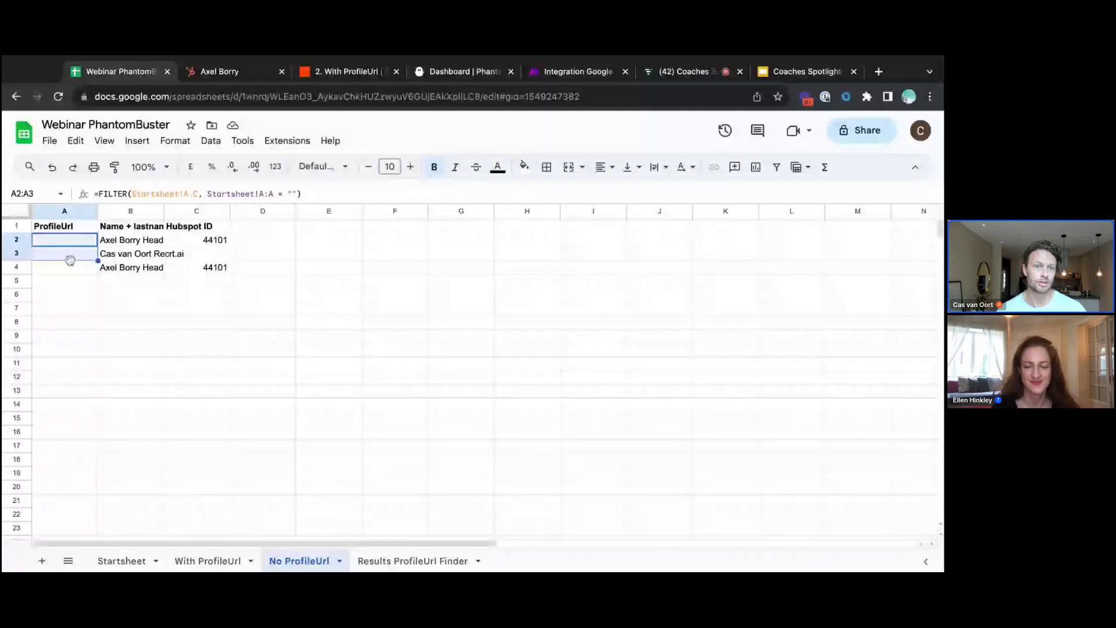
{"action": "left_click", "coordinate": [192, 562]}
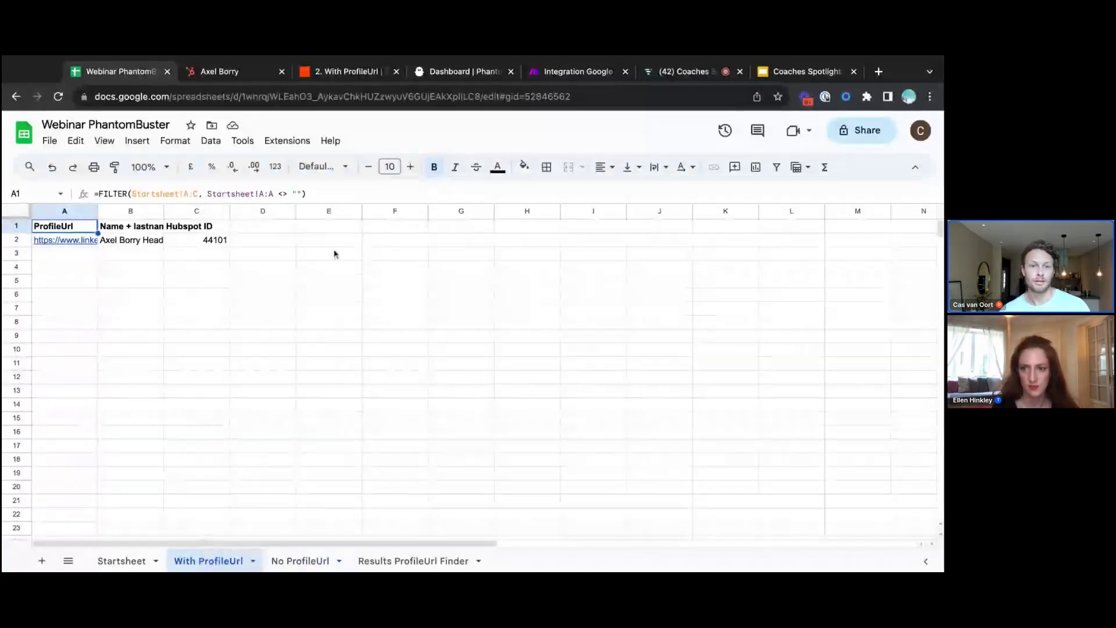
Switch to Zapier and examine the sequence of all six steps in the 2. With ProfileUrl Zap
{"action": "left_click", "coordinate": [347, 74]}
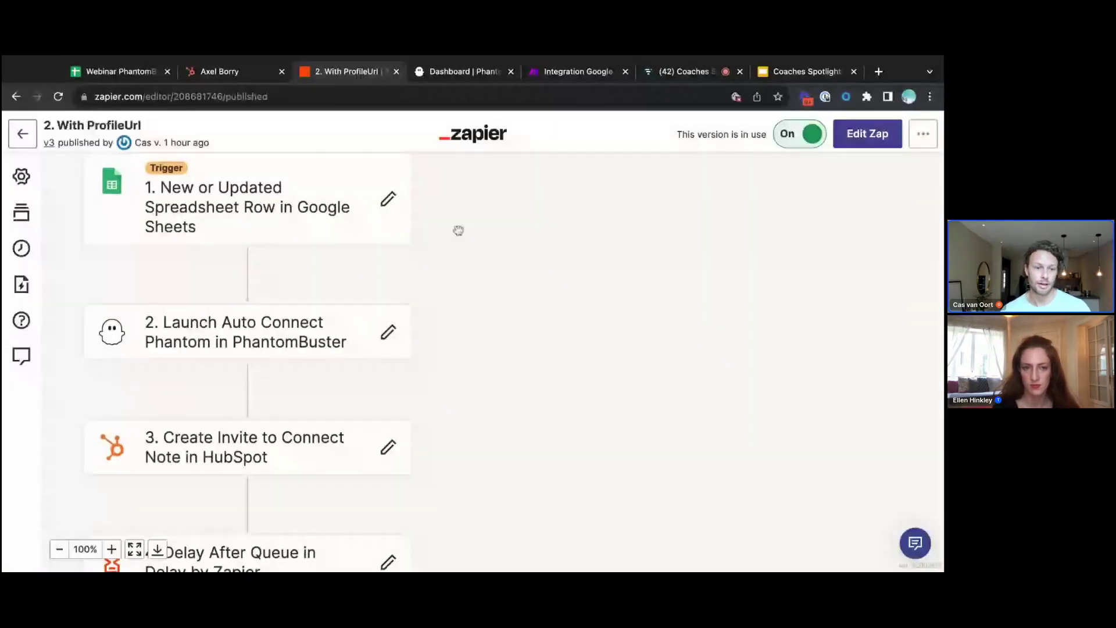
{"action": "scroll", "coordinate": [458, 231], "scroll_direction": "up", "scroll_amount": 1}
{"action": "left_click", "coordinate": [60, 550]}
{"action": "left_click", "coordinate": [60, 549]}
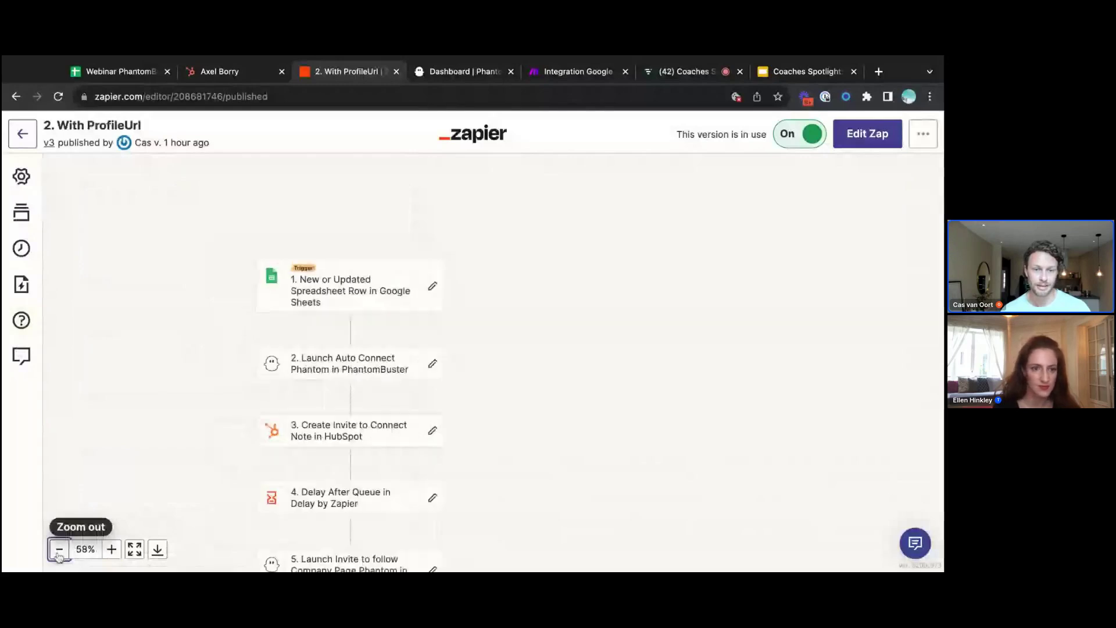
{"action": "left_click", "coordinate": [59, 550]}
{"action": "scroll", "coordinate": [197, 465], "scroll_direction": "down", "scroll_amount": 2}
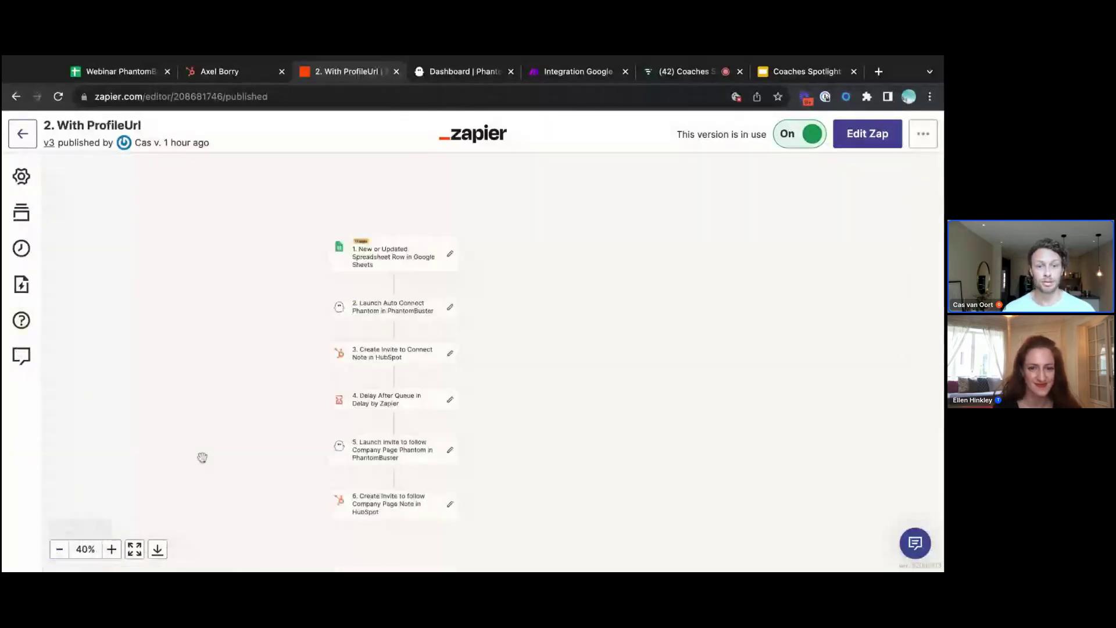
{"action": "scroll", "coordinate": [192, 458], "scroll_direction": "up", "scroll_amount": 1}
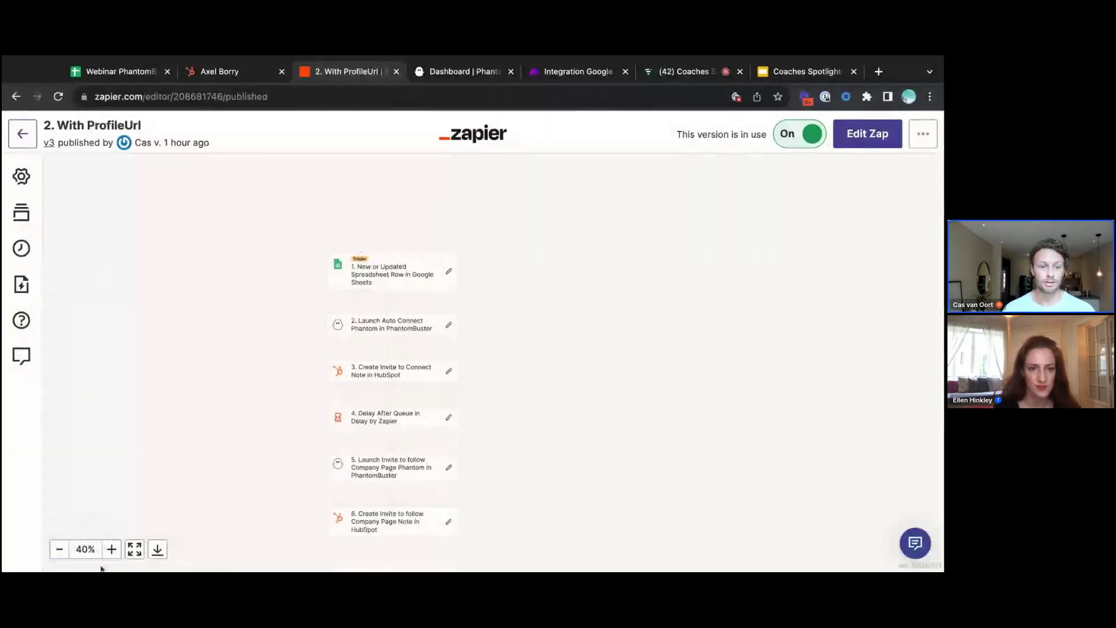
{"action": "left_click", "coordinate": [110, 550]}
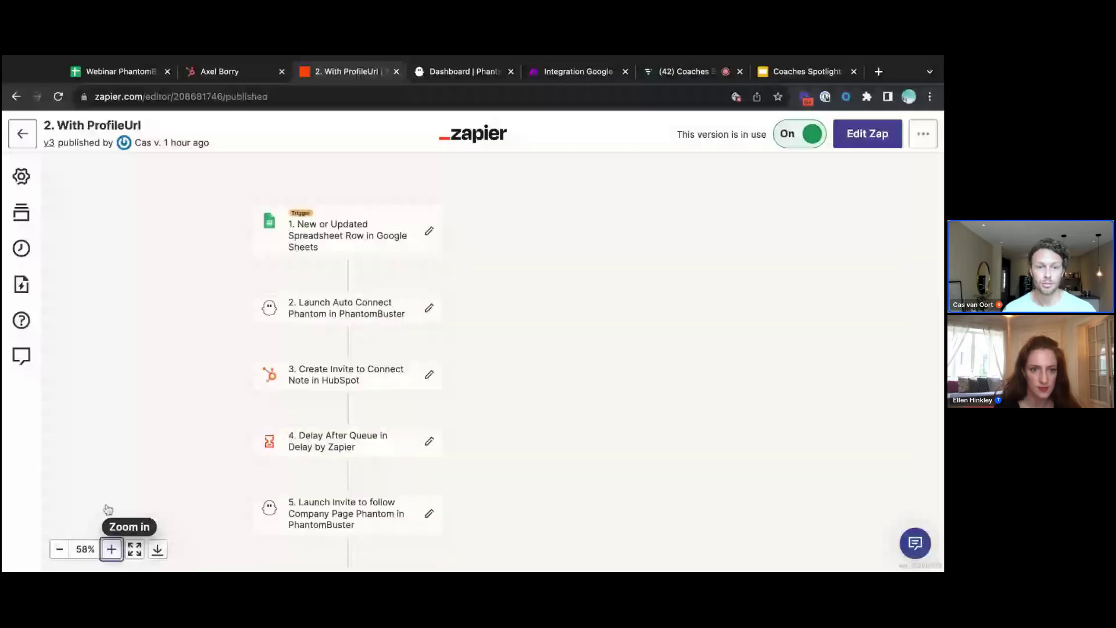
{"action": "left_click", "coordinate": [111, 550]}
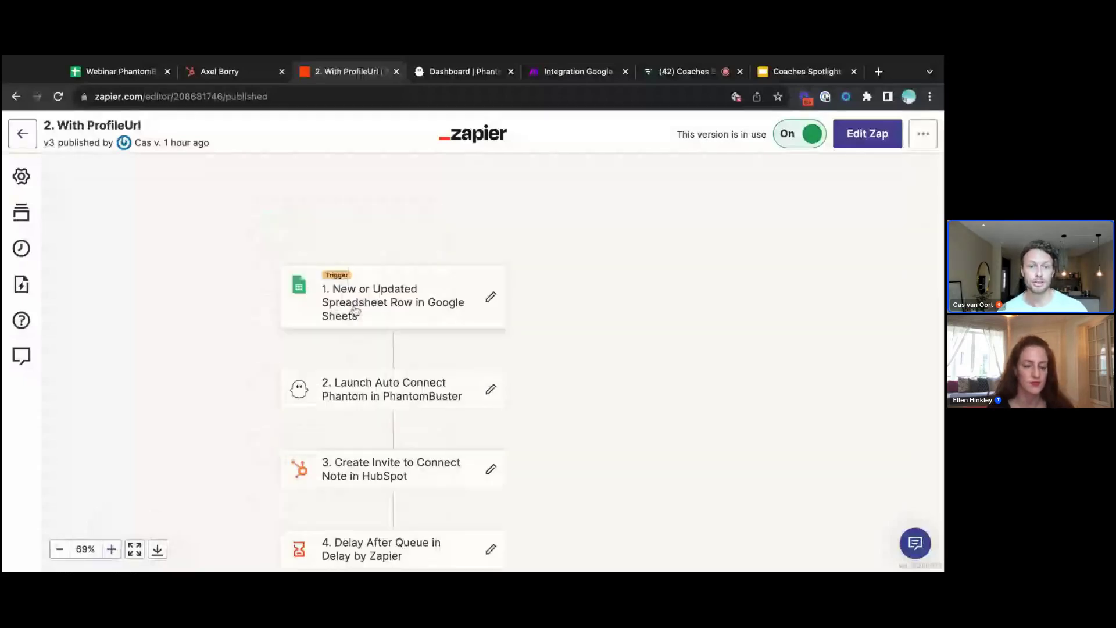
Open the With ProfileUrl Zap for editing and review its Google Sheets trigger's event, spreadsheet, worksheet and trigger column
{"action": "left_click", "coordinate": [357, 311]}
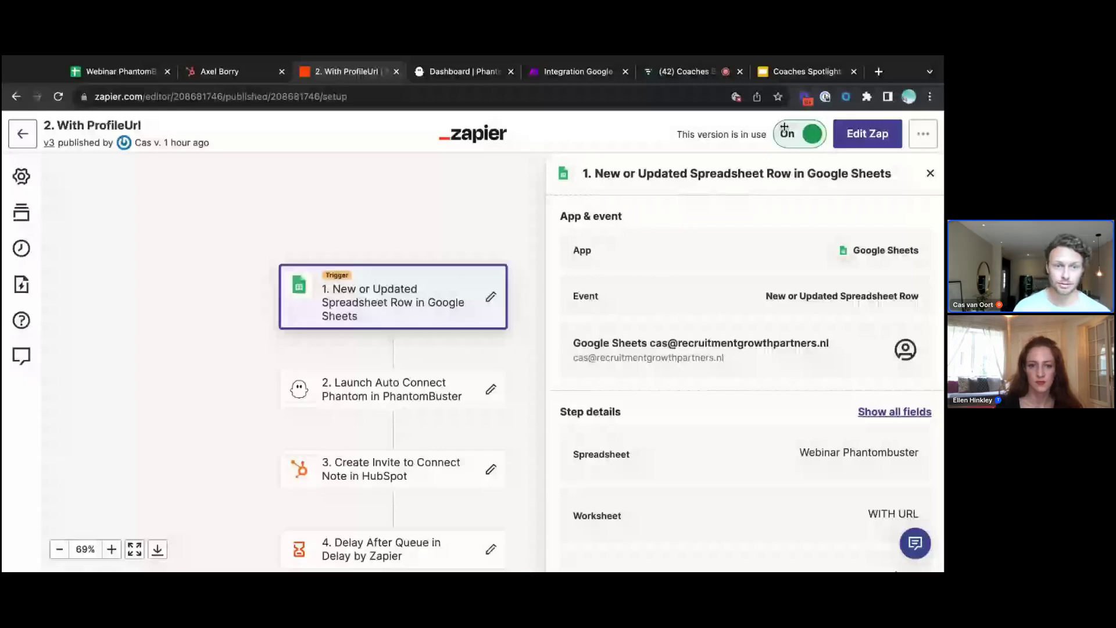
{"action": "left_click", "coordinate": [868, 133]}
{"action": "left_click", "coordinate": [304, 217]}
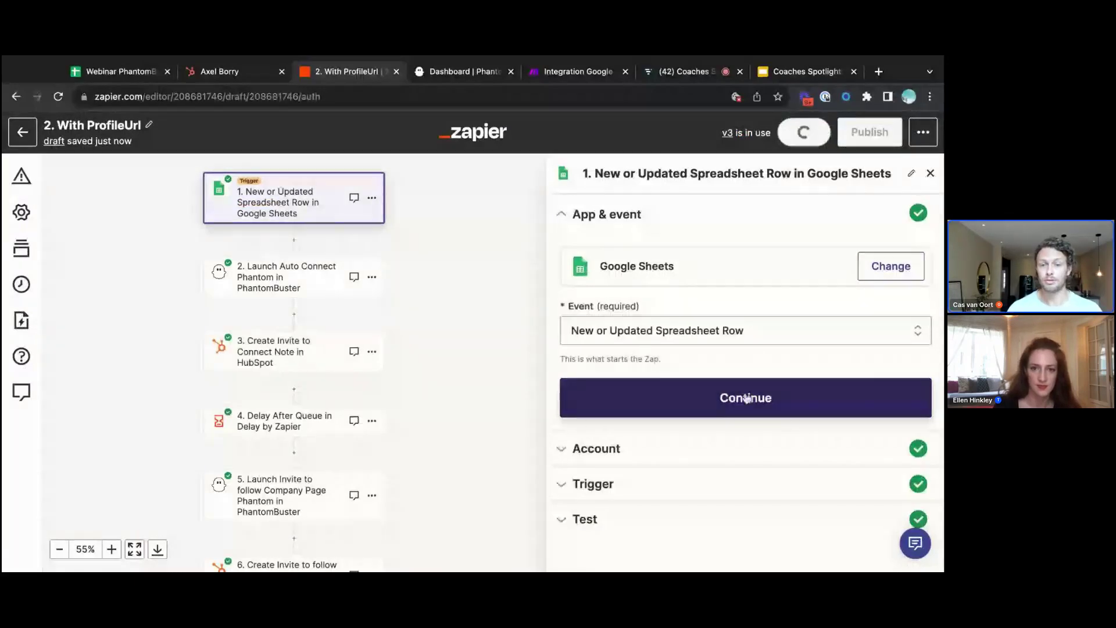
{"action": "left_click", "coordinate": [738, 400]}
{"action": "scroll", "coordinate": [612, 468], "scroll_direction": "down", "scroll_amount": 1}
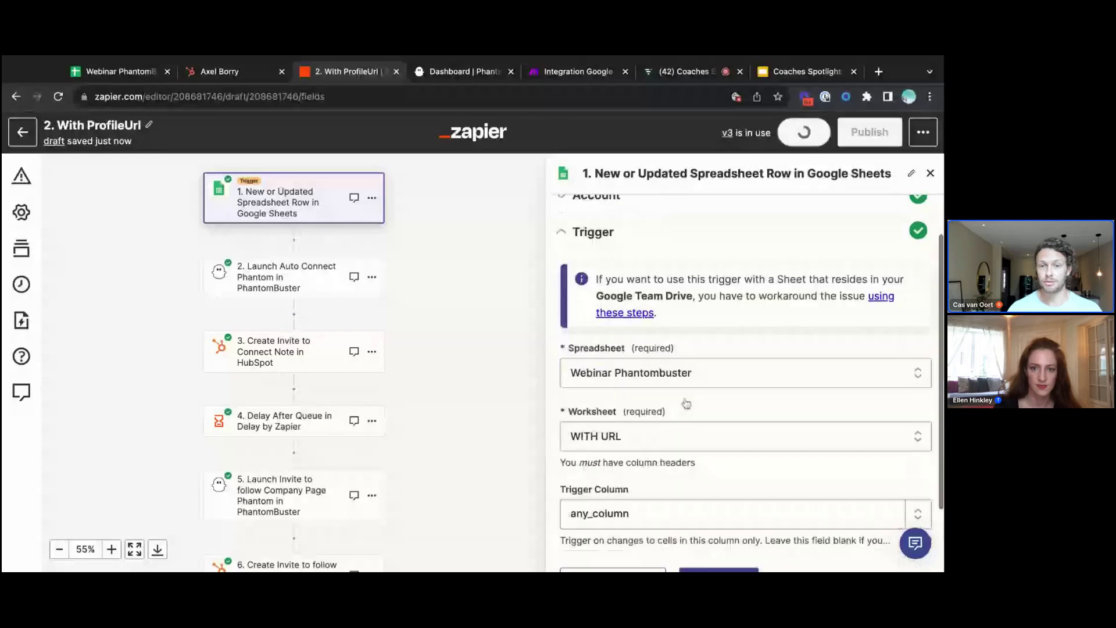
{"action": "scroll", "coordinate": [693, 361], "scroll_direction": "down", "scroll_amount": 1}
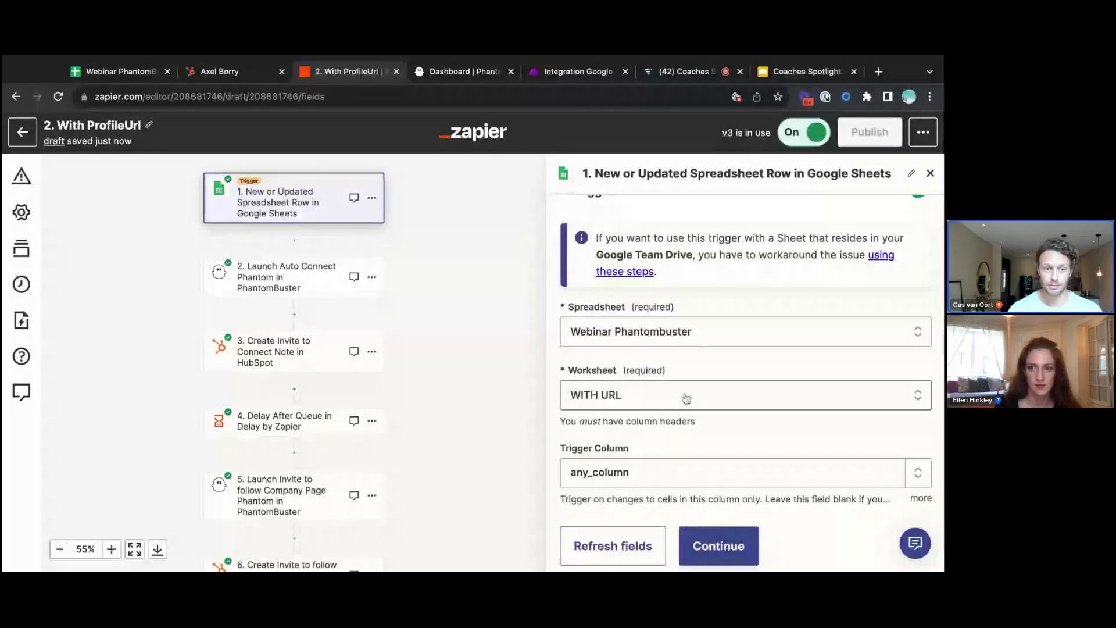
Check the trigger's worksheet against the With ProfileUrl sheet, and continue with test record Spreadsheet Row B to the PhantomBuster action
{"action": "left_click", "coordinate": [137, 74]}
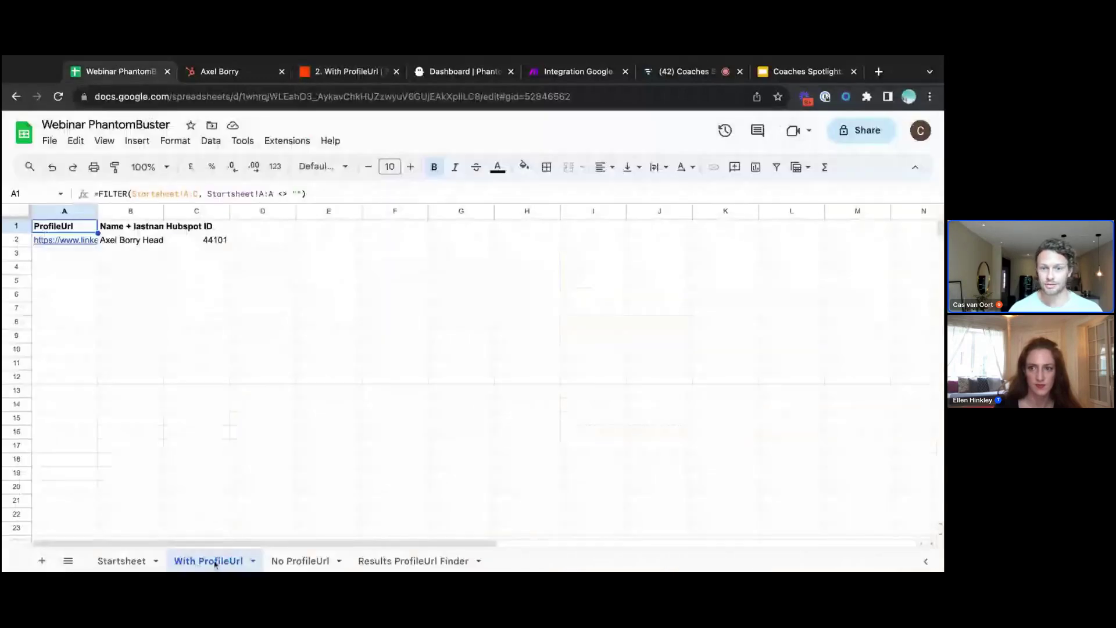
{"action": "left_click", "coordinate": [333, 74]}
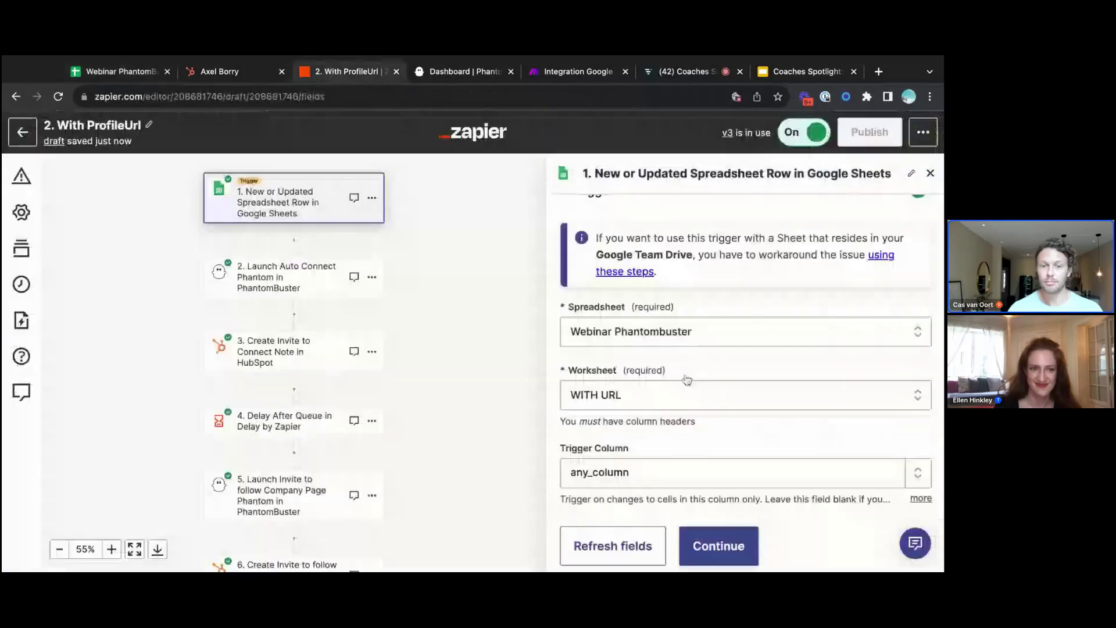
{"action": "scroll", "coordinate": [688, 380], "scroll_direction": "down", "scroll_amount": 2}
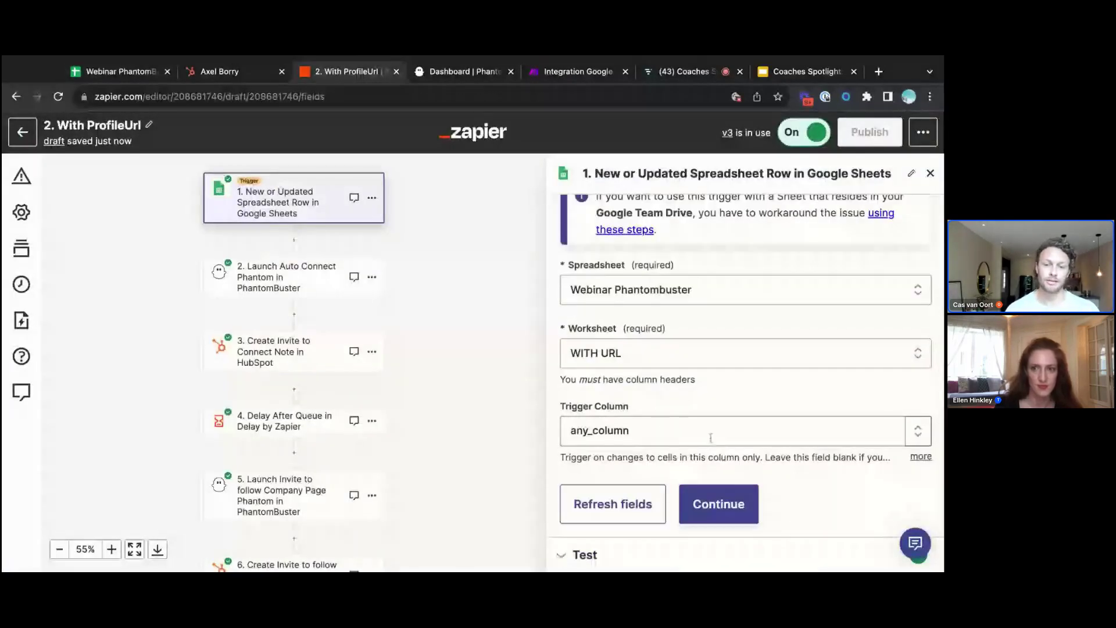
{"action": "left_click", "coordinate": [719, 508]}
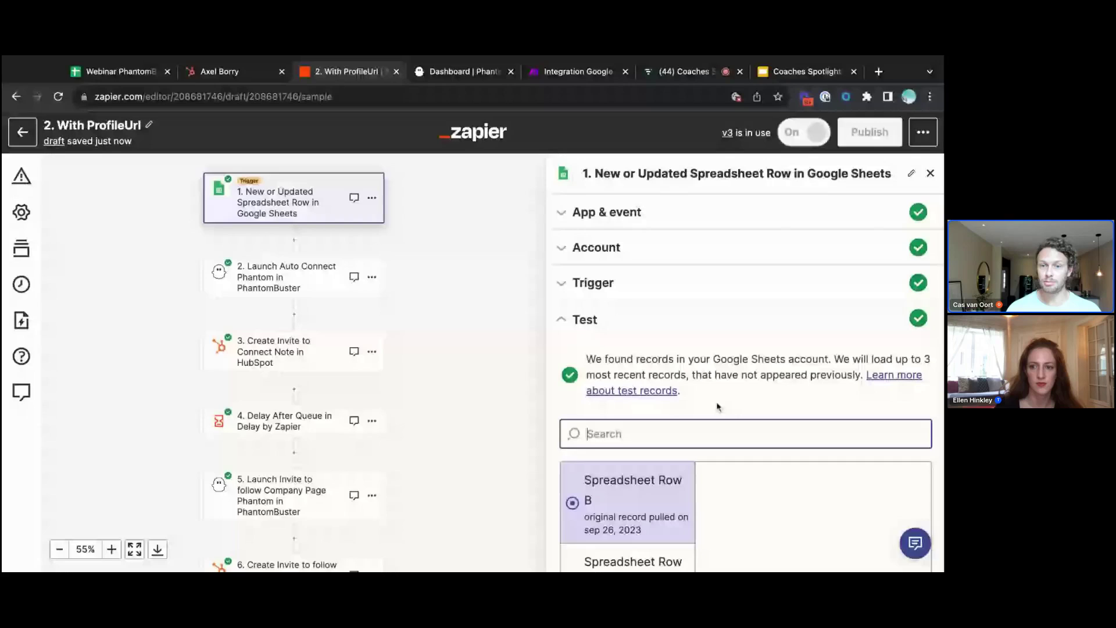
{"action": "scroll", "coordinate": [718, 407], "scroll_direction": "down", "scroll_amount": 3}
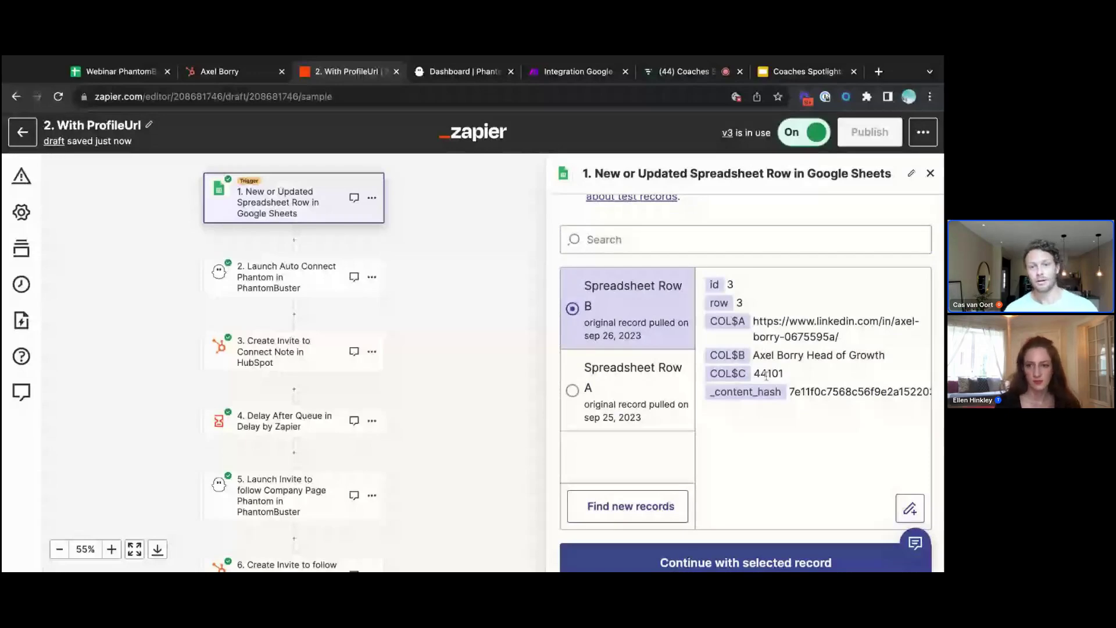
{"action": "left_click", "coordinate": [770, 563]}
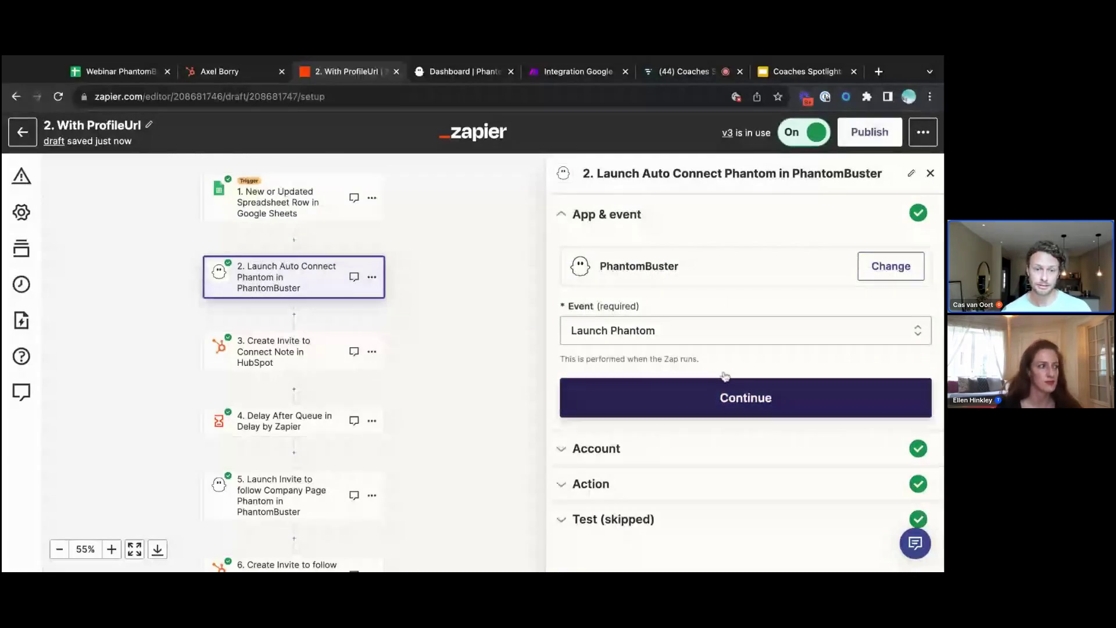
Switch to PhantomBuster and open the setup of the Auto Connect Phantom
{"action": "left_click", "coordinate": [448, 73]}
{"action": "scroll", "coordinate": [460, 336], "scroll_direction": "down", "scroll_amount": 3}
{"action": "left_click", "coordinate": [331, 401]}
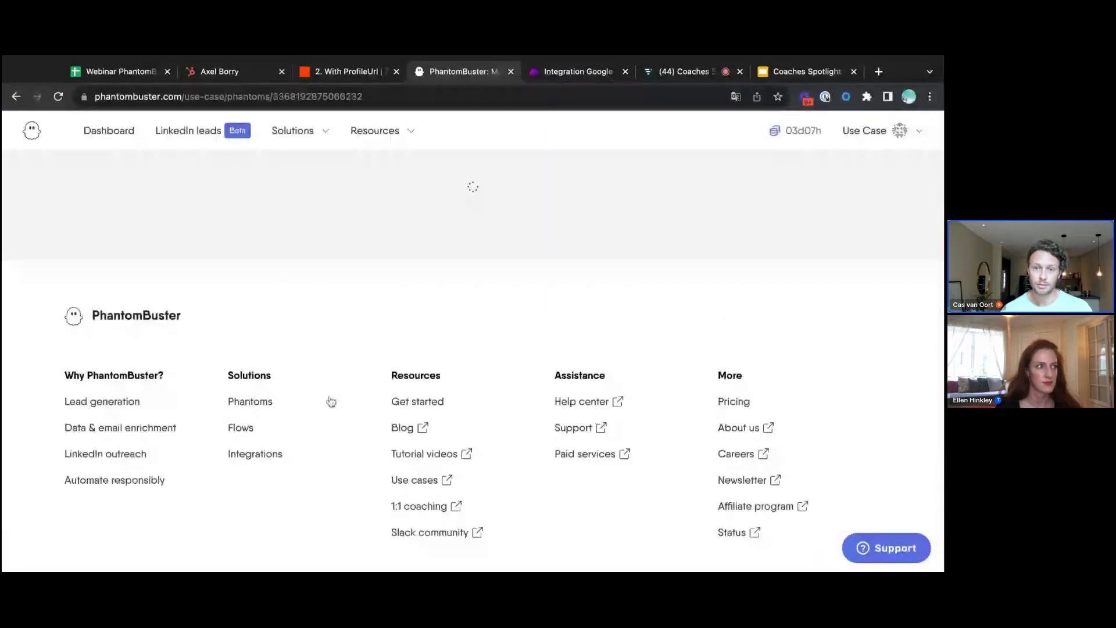
{"action": "left_click", "coordinate": [853, 251]}
{"action": "left_click", "coordinate": [831, 285]}
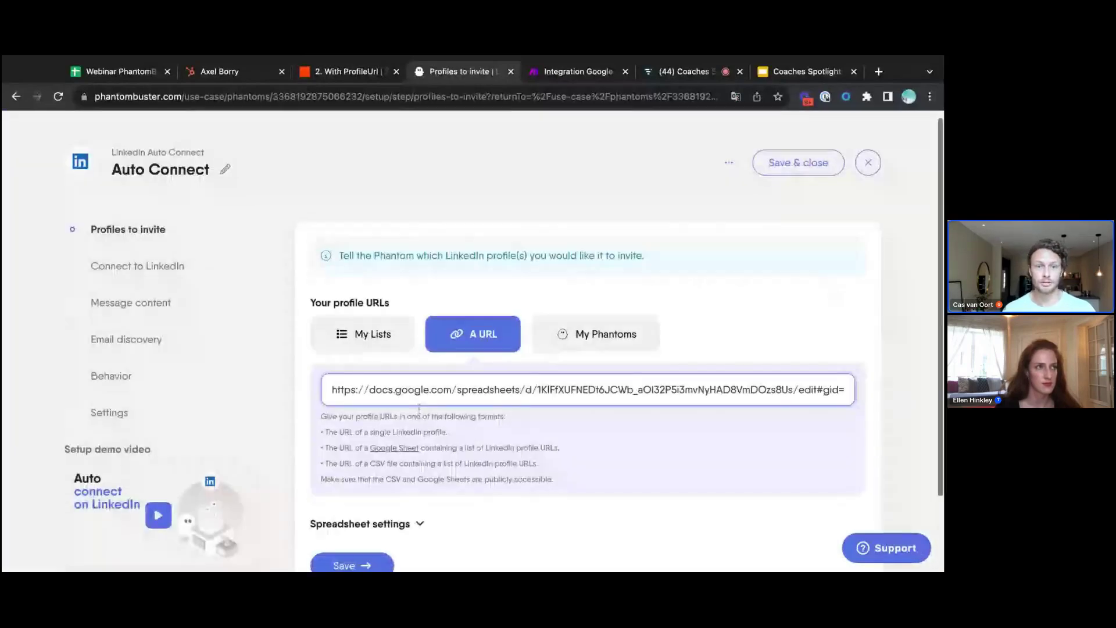
{"action": "scroll", "coordinate": [420, 407], "scroll_direction": "down", "scroll_amount": 1}
{"action": "double_click", "coordinate": [418, 360]}
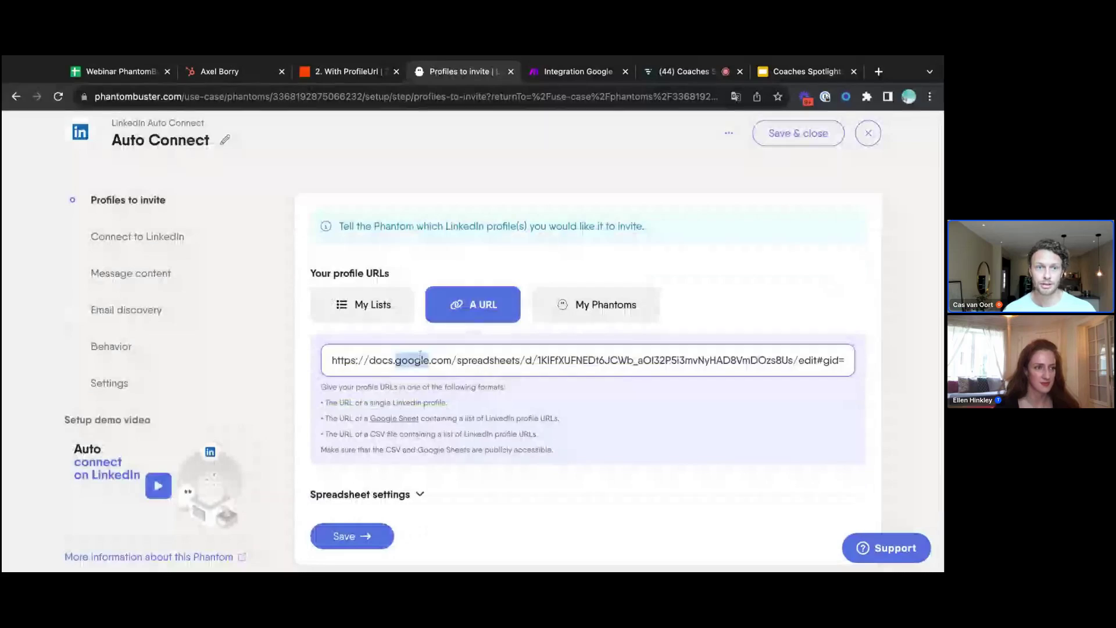
{"action": "key", "text": "ctrl+a"}
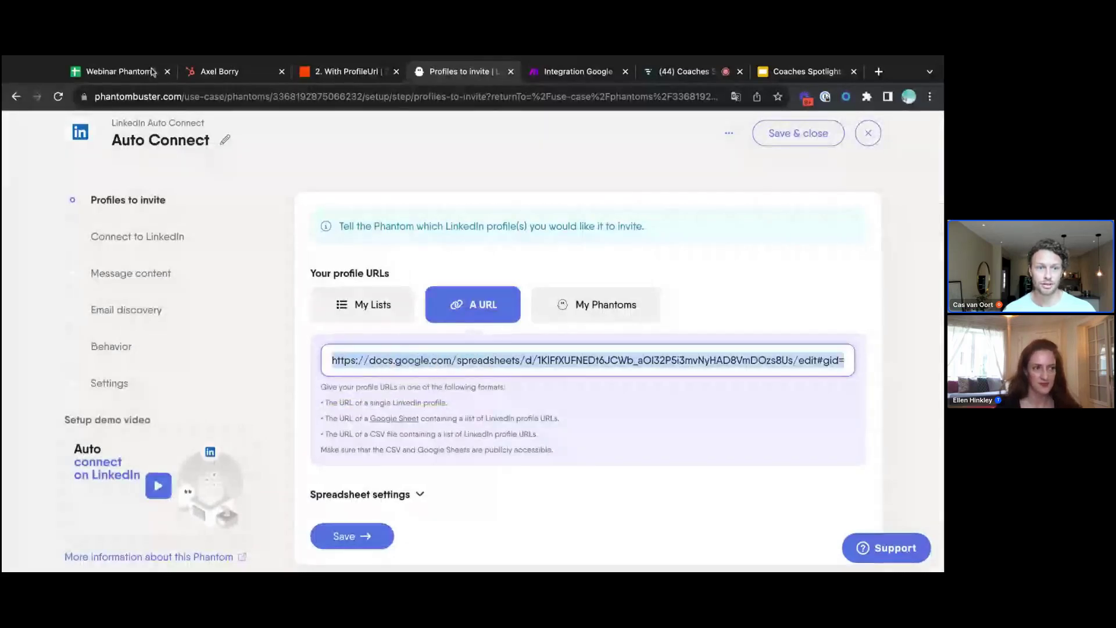
{"action": "left_click", "coordinate": [147, 73]}
{"action": "left_click", "coordinate": [325, 96]}
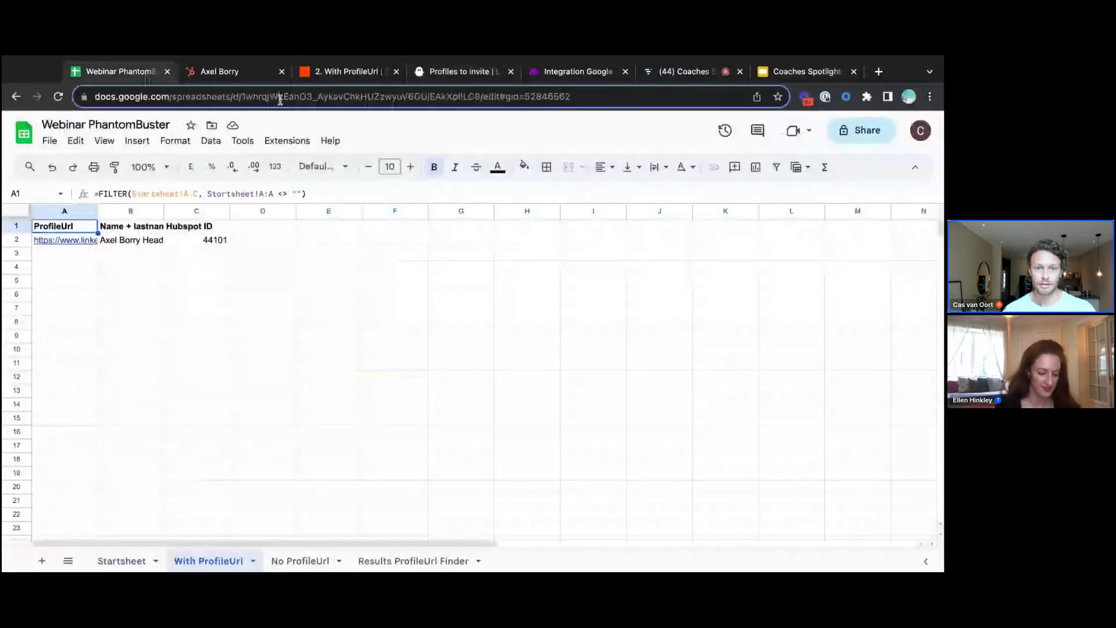
{"action": "left_click", "coordinate": [482, 73]}
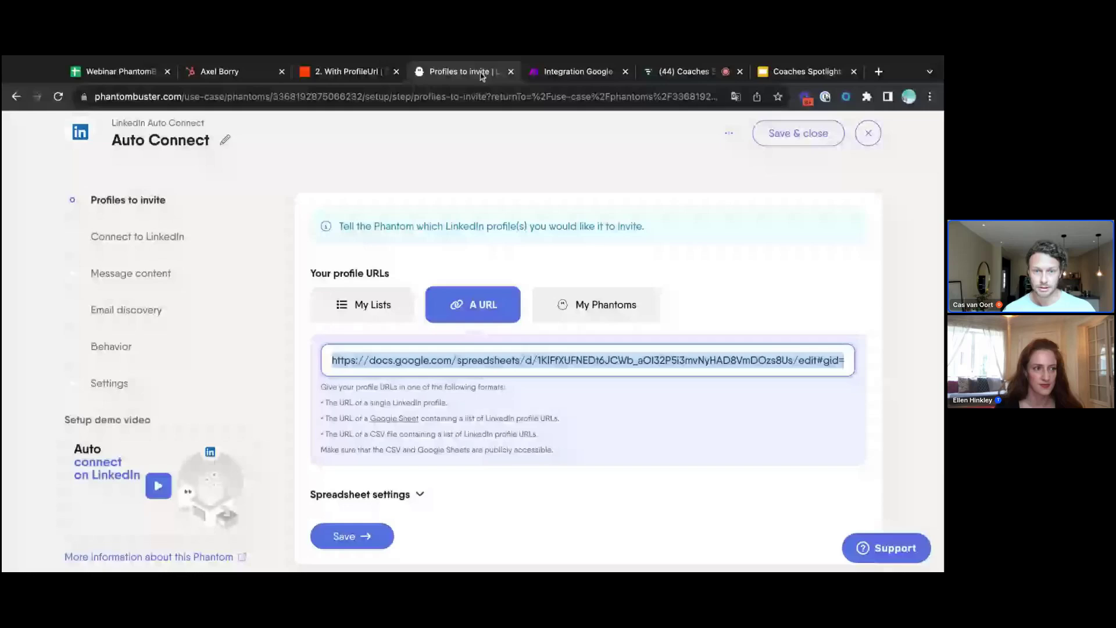
{"action": "left_click", "coordinate": [571, 360]}
{"action": "left_click", "coordinate": [351, 536]}
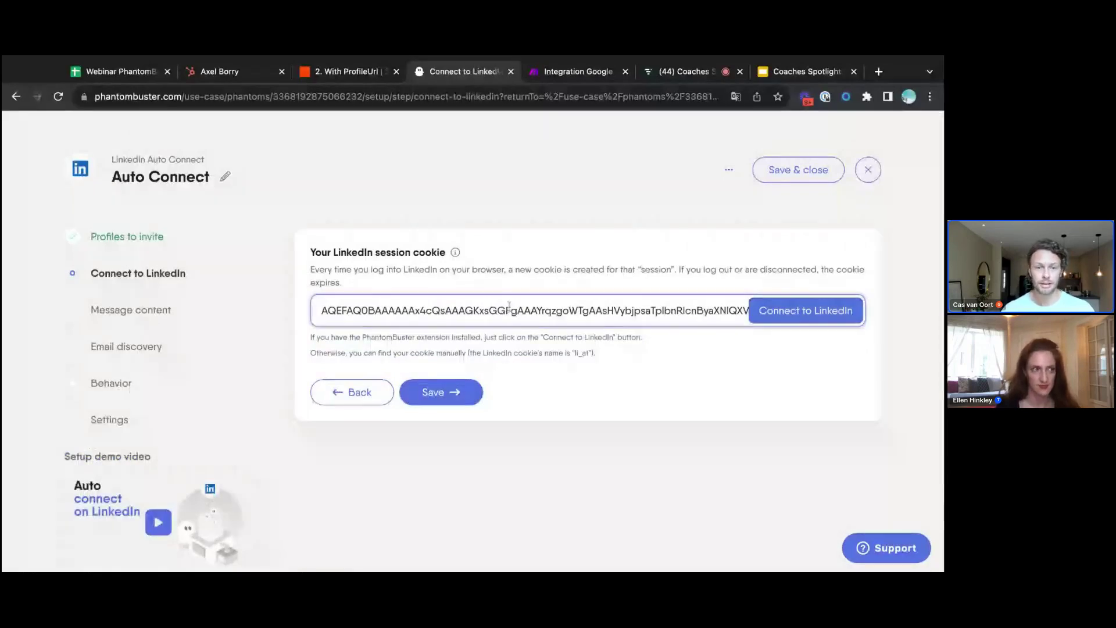
Connect the Phantom to LinkedIn, and save the connection and the invitation message after reviewing it down to the sign-off
{"action": "left_click", "coordinate": [818, 315]}
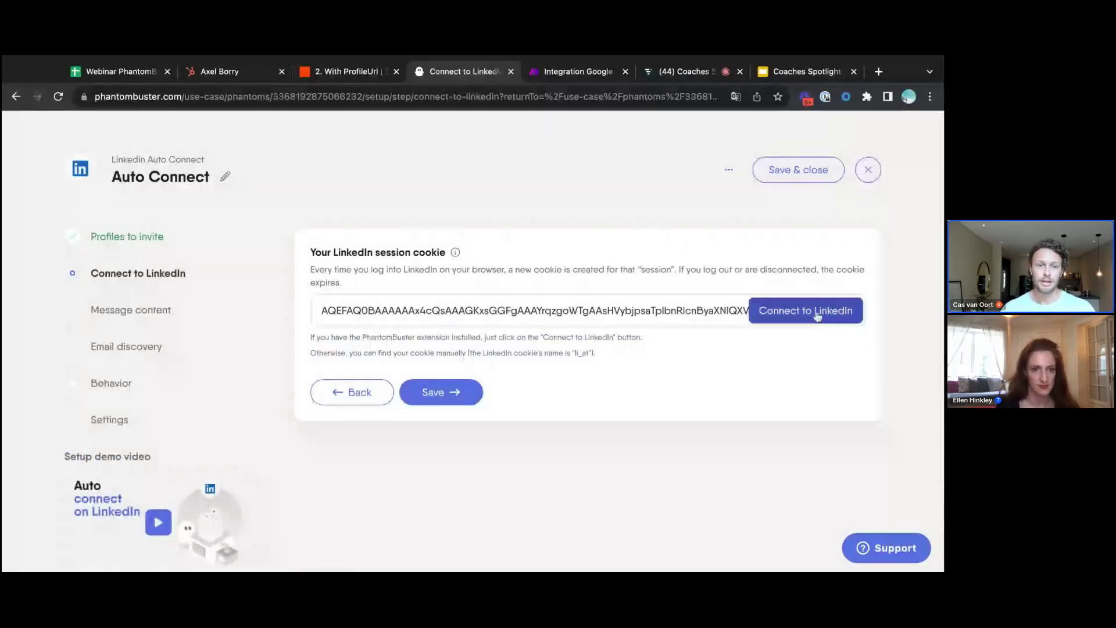
{"action": "left_click", "coordinate": [463, 394]}
{"action": "scroll", "coordinate": [463, 387], "scroll_direction": "down", "scroll_amount": 1}
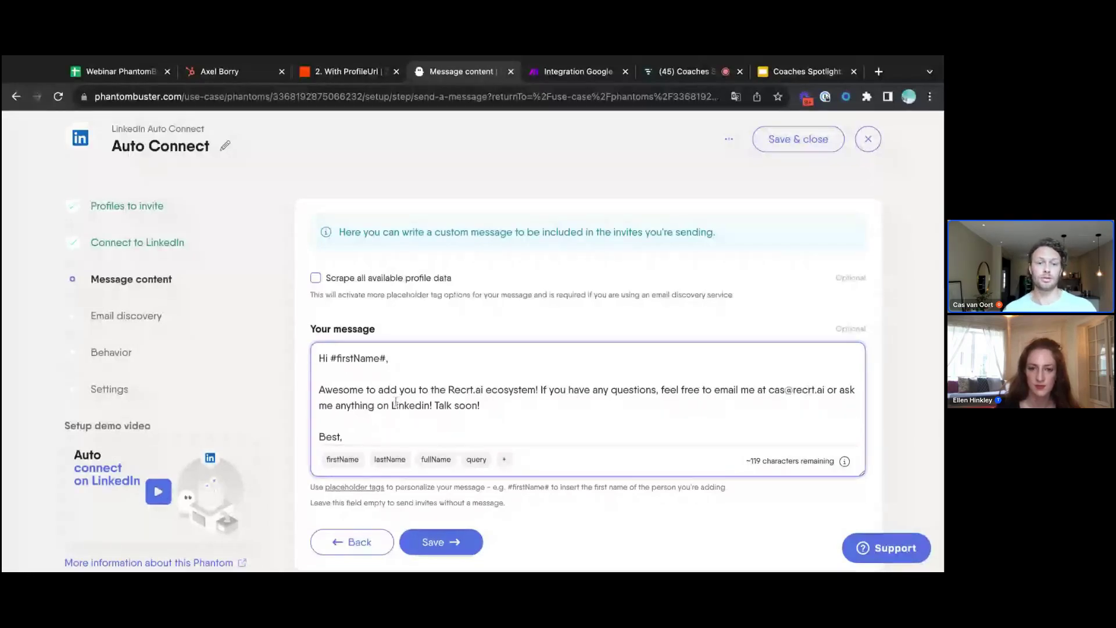
{"action": "key", "text": "Return"}
{"action": "type", "text": "Cas"}
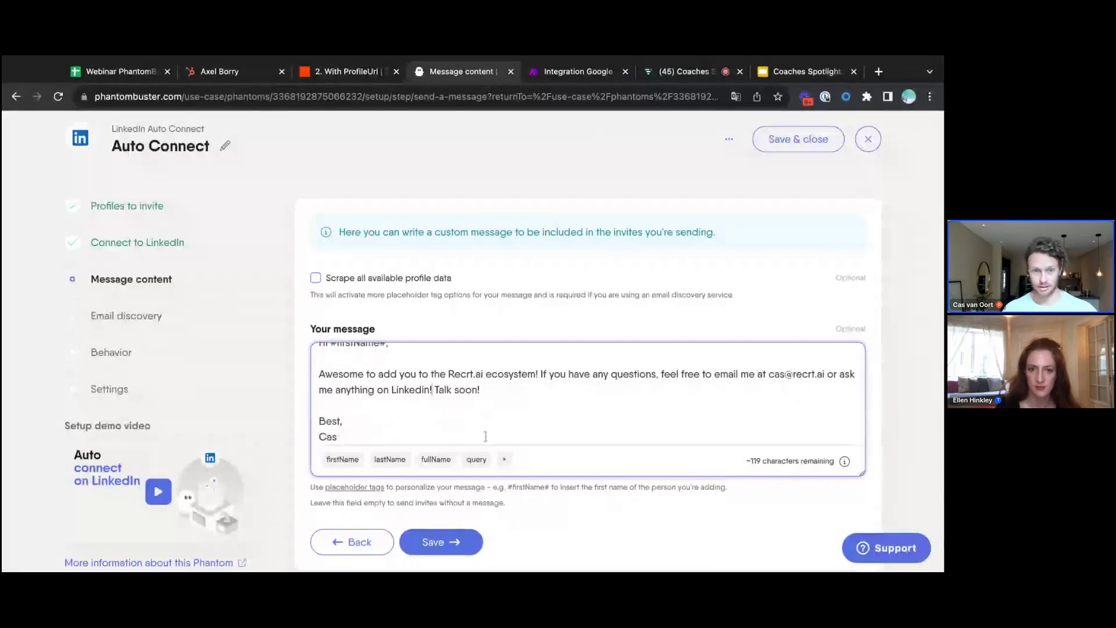
{"action": "left_click", "coordinate": [466, 551]}
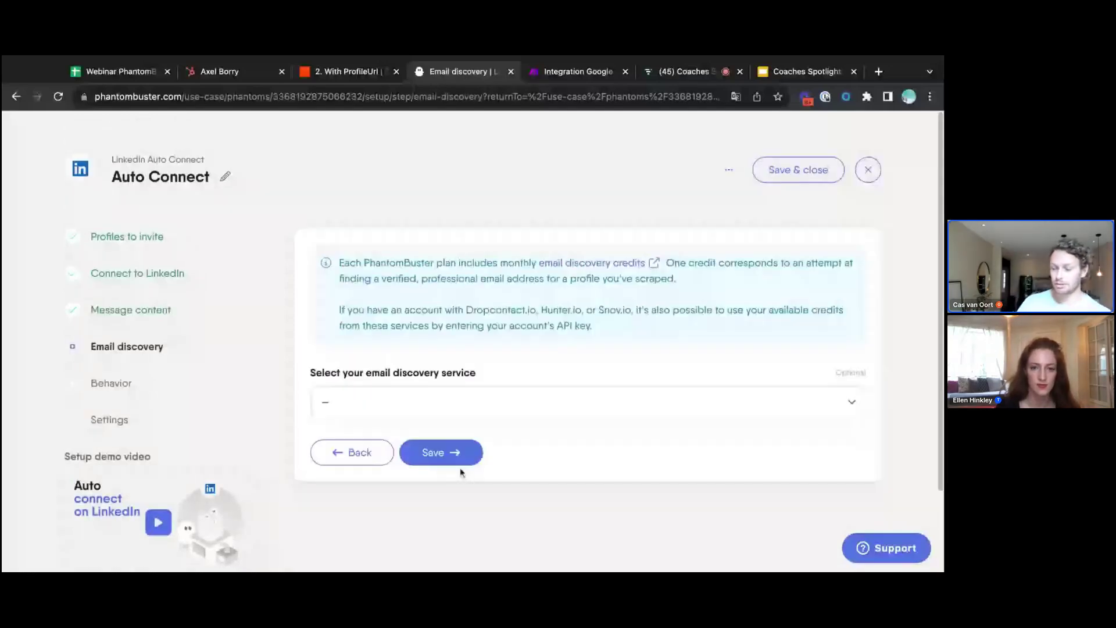
Set the email discovery service to PhantomBuster and save it along with the Behavior section at 10 invitations per launch
{"action": "left_click", "coordinate": [465, 403]}
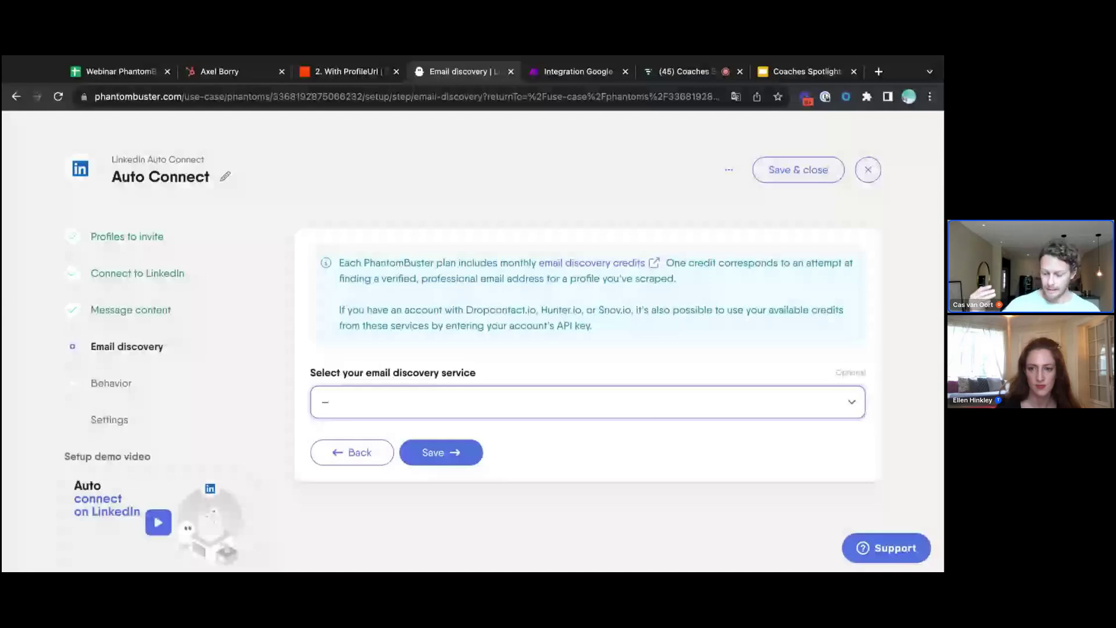
{"action": "left_click", "coordinate": [479, 390]}
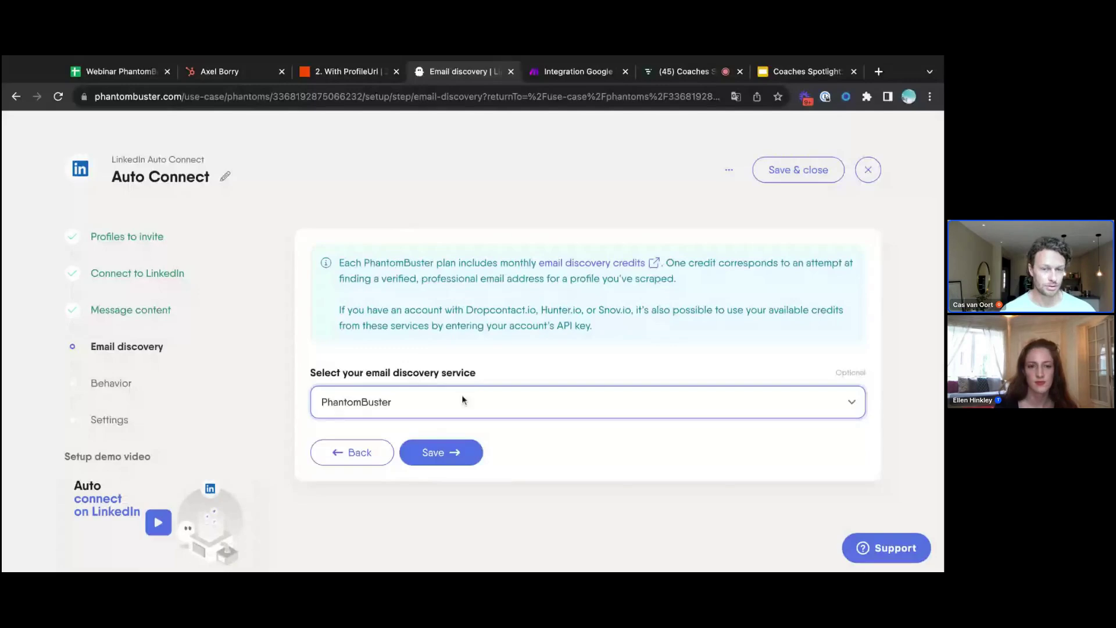
{"action": "left_click", "coordinate": [454, 452]}
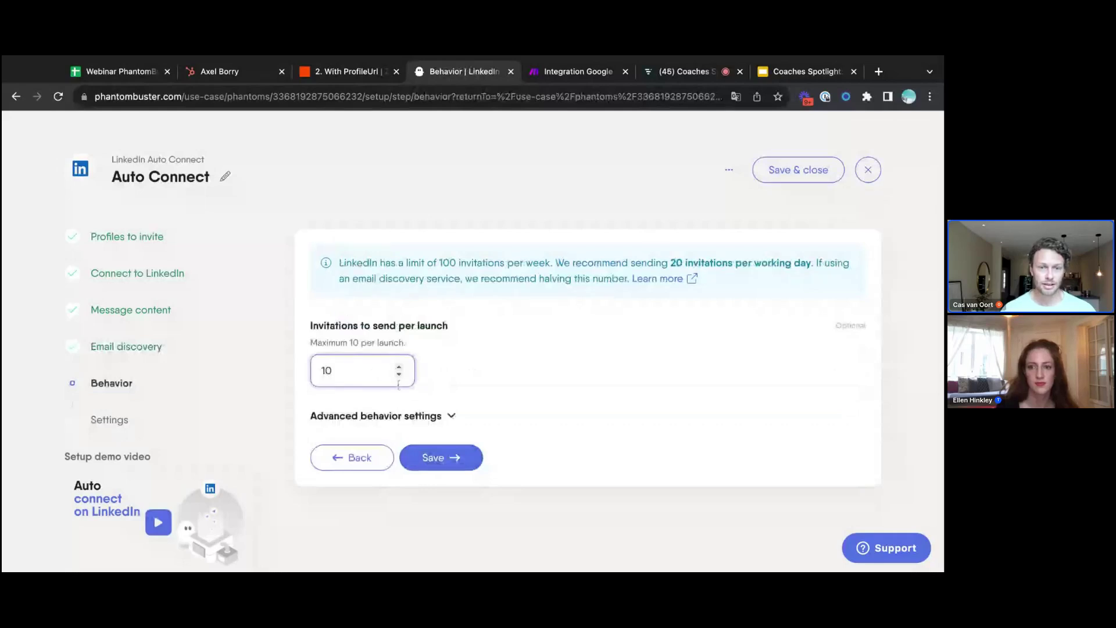
{"action": "left_click", "coordinate": [450, 449]}
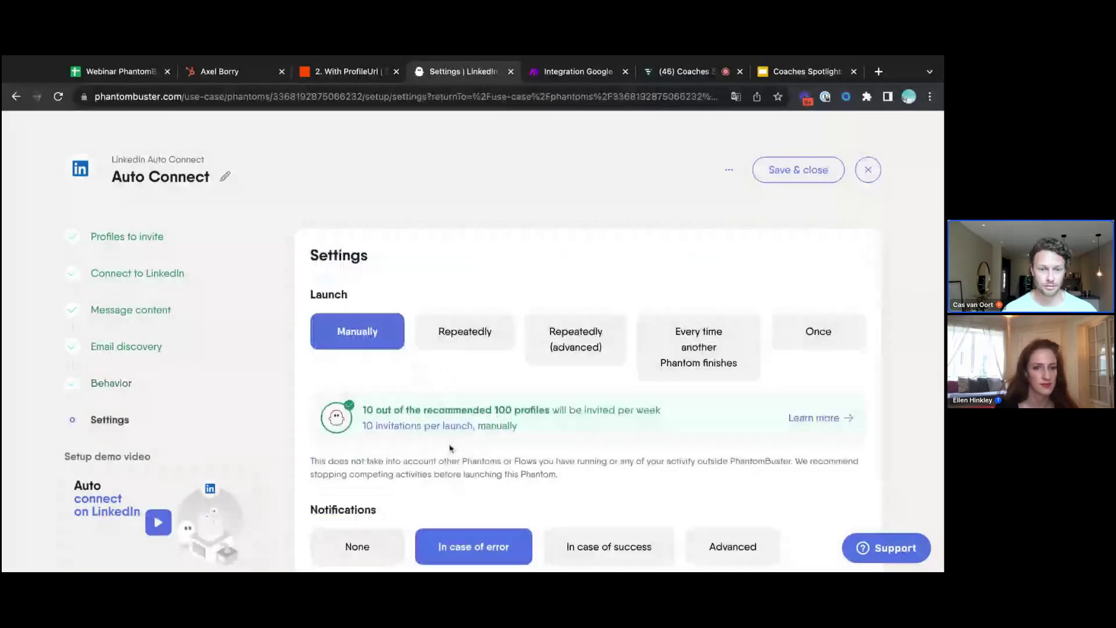
Save the Auto Connect Phantom's settings with manual launch and notifications in case of error, and switch back to the Zap in Zapier
{"action": "scroll", "coordinate": [451, 443], "scroll_direction": "down", "scroll_amount": 3}
{"action": "left_click", "coordinate": [446, 501]}
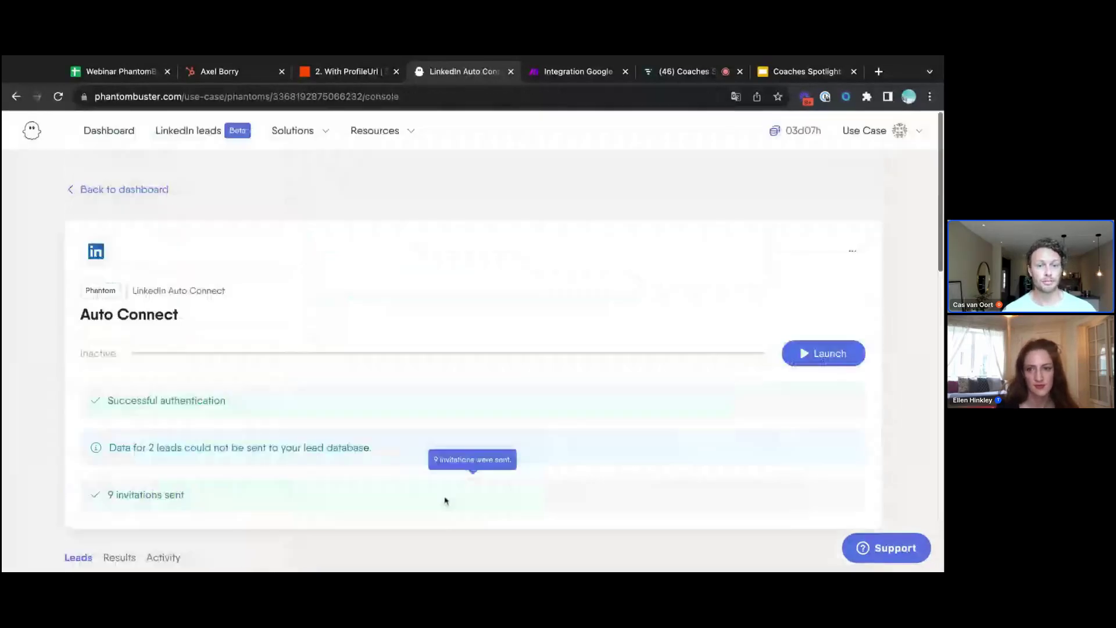
{"action": "left_click", "coordinate": [335, 75]}
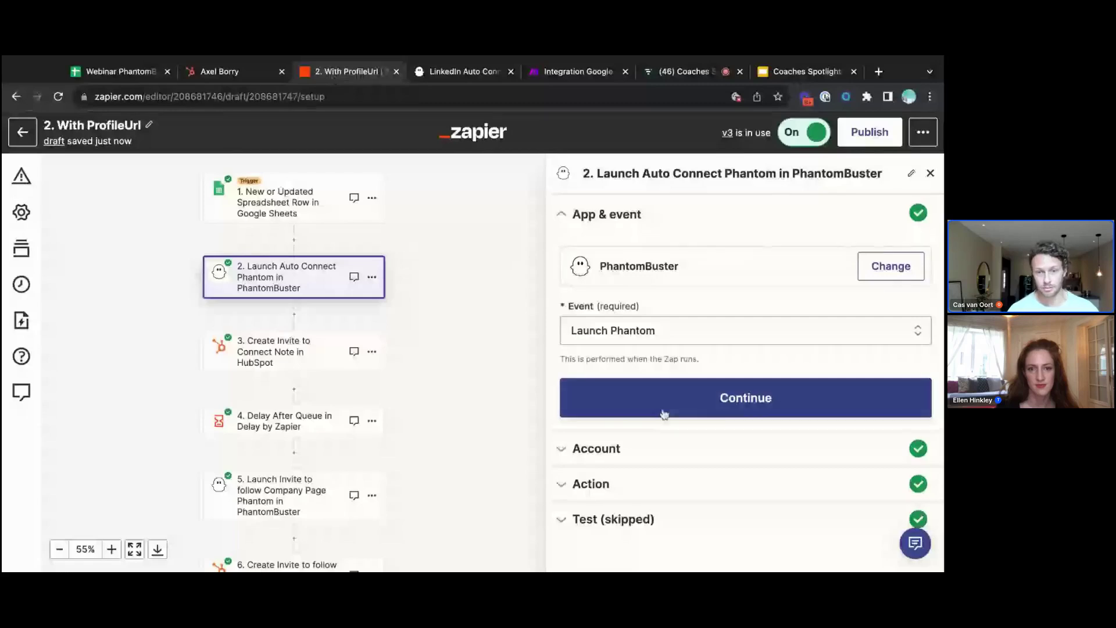
Open the action fields of the Launch Auto Connect Phantom step and review its Phantom name, session cookie, profile URLs and message
{"action": "left_click", "coordinate": [704, 407]}
{"action": "left_click", "coordinate": [605, 482]}
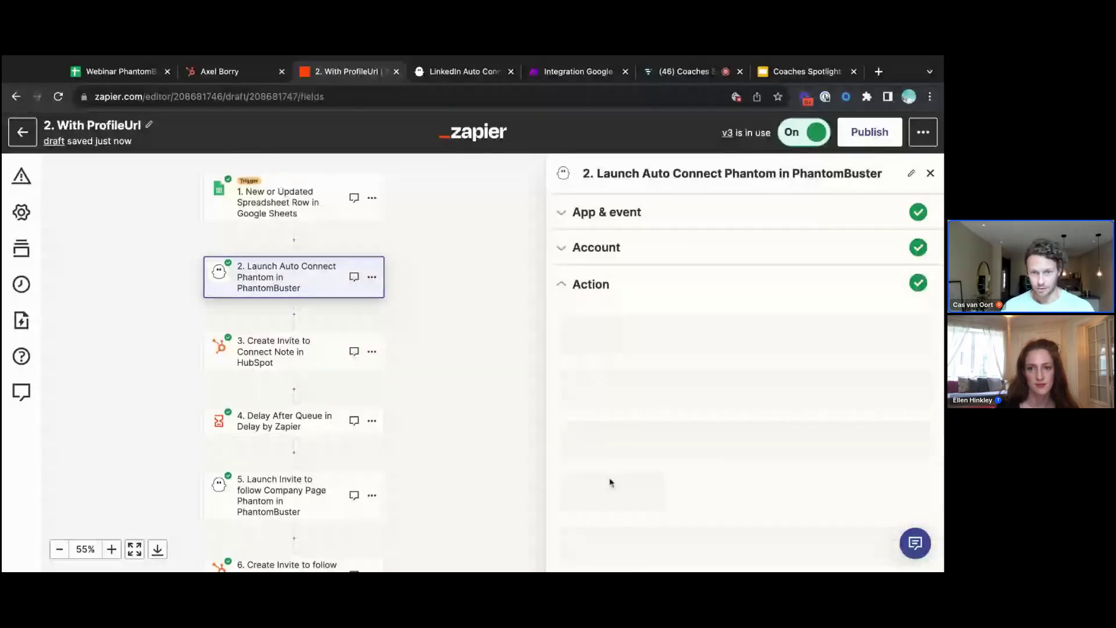
{"action": "scroll", "coordinate": [707, 328], "scroll_direction": "down", "scroll_amount": 2}
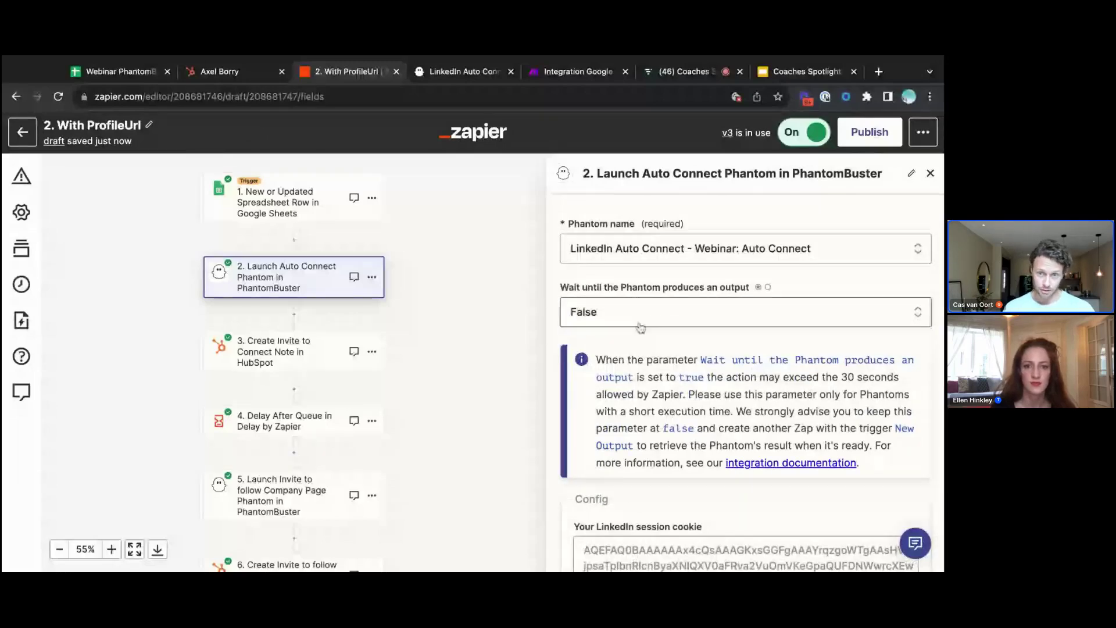
{"action": "scroll", "coordinate": [640, 327], "scroll_direction": "down", "scroll_amount": 3}
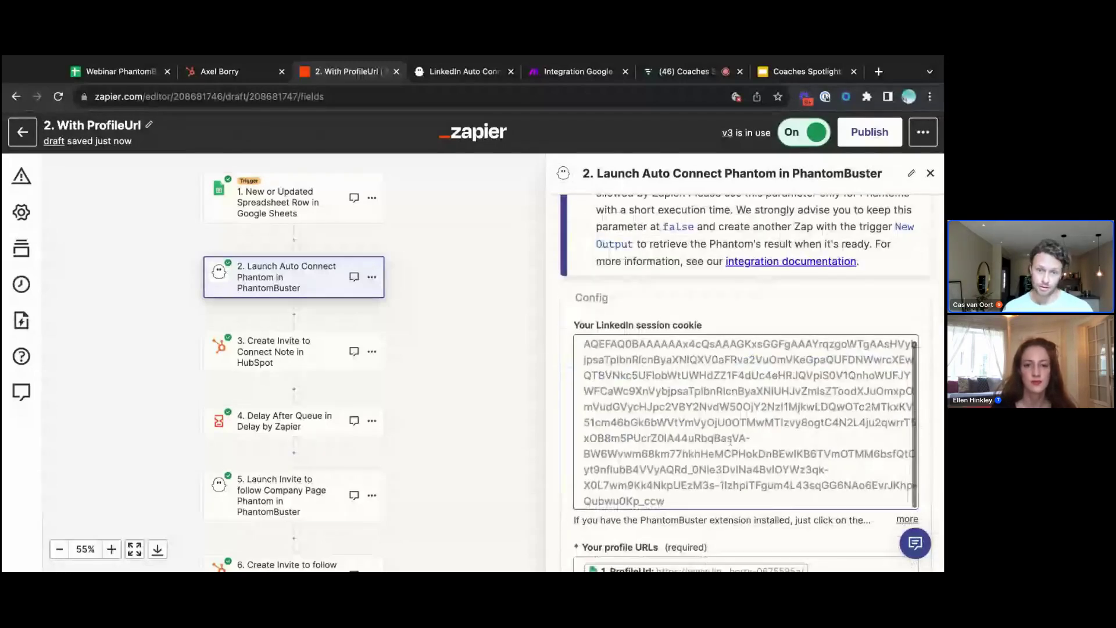
{"action": "scroll", "coordinate": [731, 443], "scroll_direction": "down", "scroll_amount": 2}
{"action": "scroll", "coordinate": [780, 449], "scroll_direction": "down", "scroll_amount": 1}
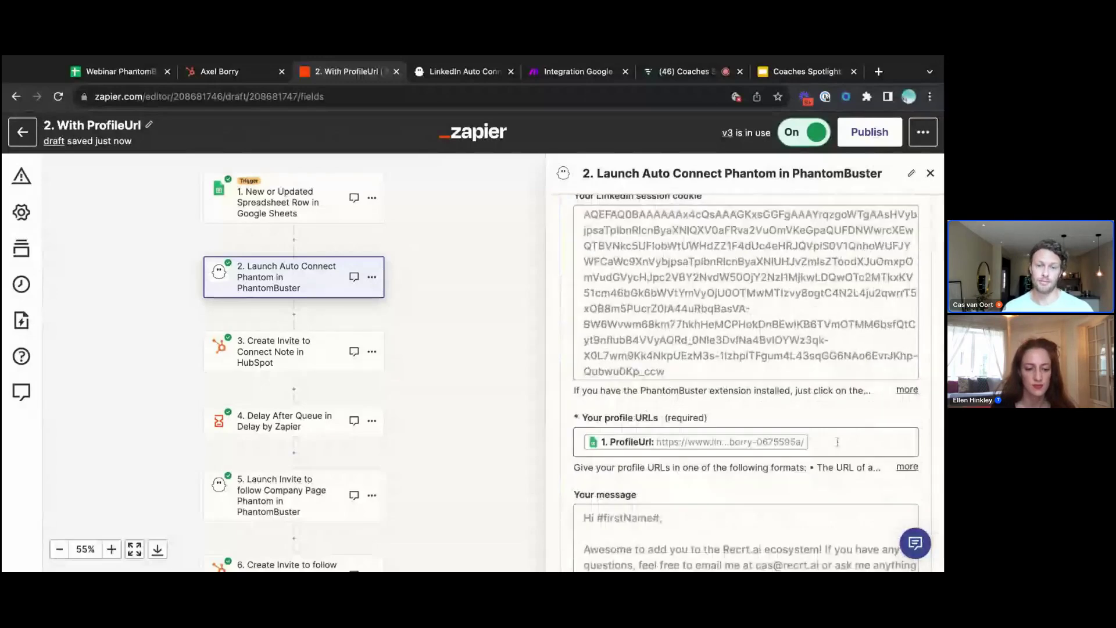
{"action": "scroll", "coordinate": [838, 442], "scroll_direction": "down", "scroll_amount": 3}
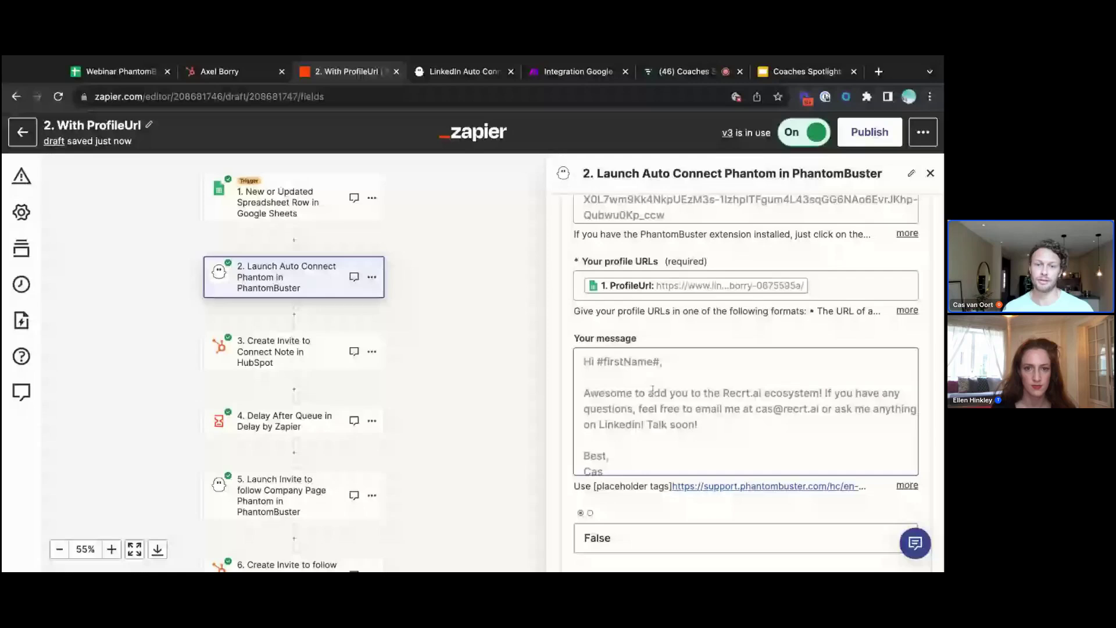
{"action": "left_click", "coordinate": [625, 367]}
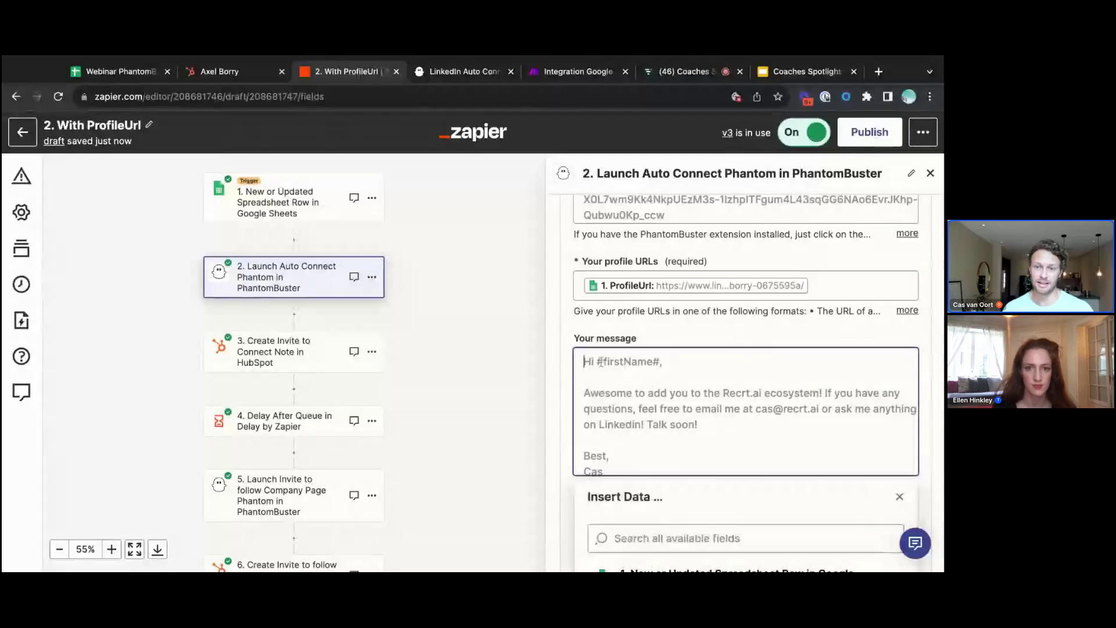
{"action": "left_click", "coordinate": [930, 431]}
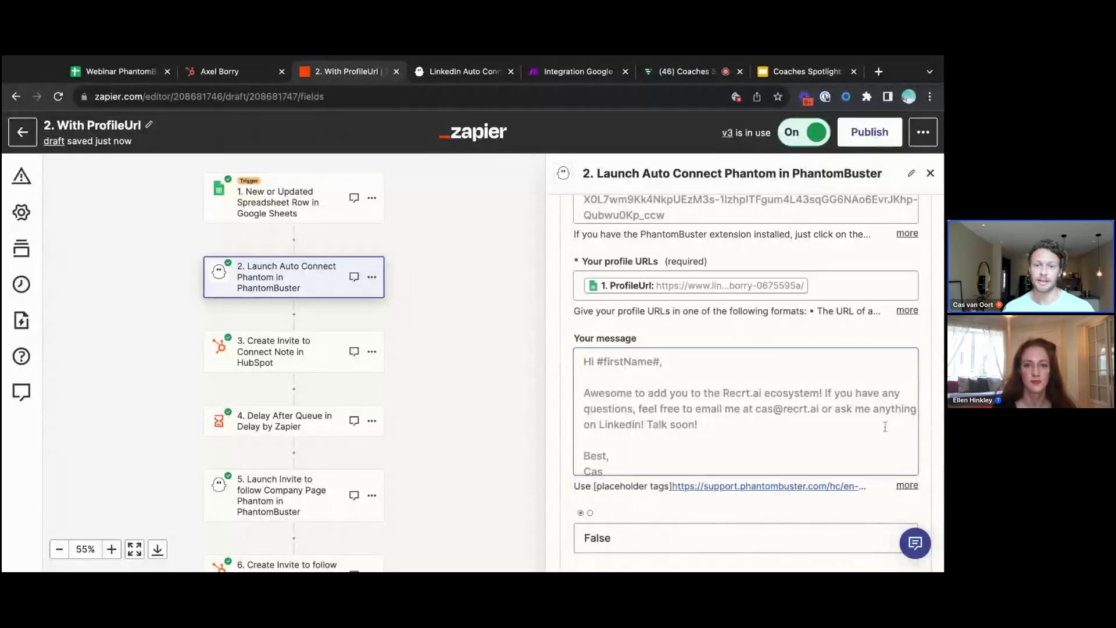
Review the email discovery service, profile URL column, invitations per launch and remaining options, and continue to the Create Invite to Connect Note step
{"action": "scroll", "coordinate": [884, 428], "scroll_direction": "down", "scroll_amount": 4}
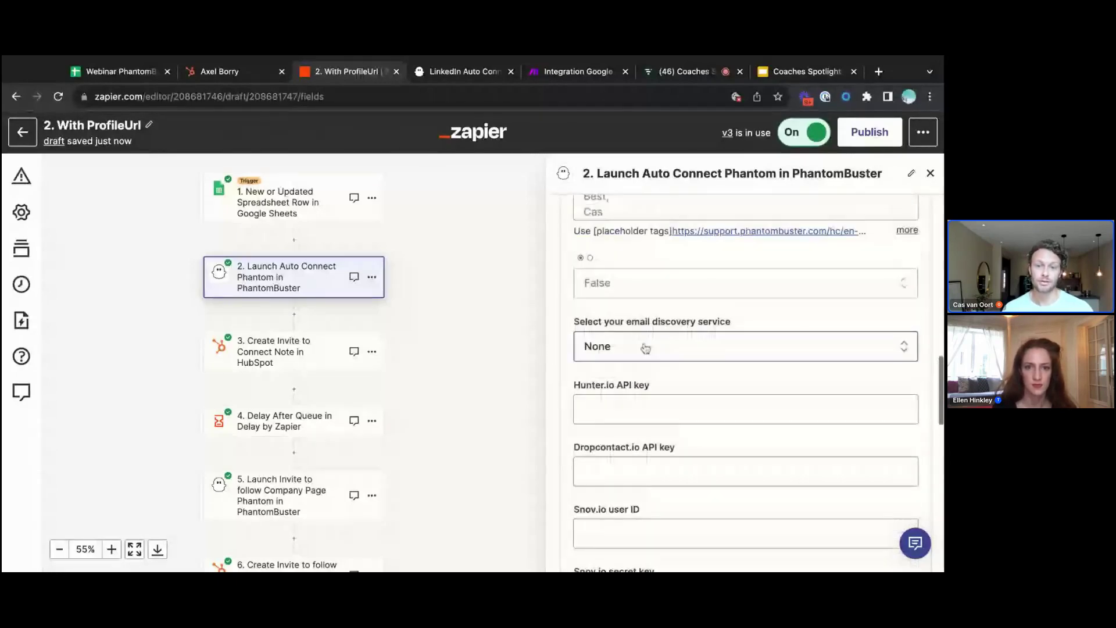
{"action": "left_click", "coordinate": [646, 347]}
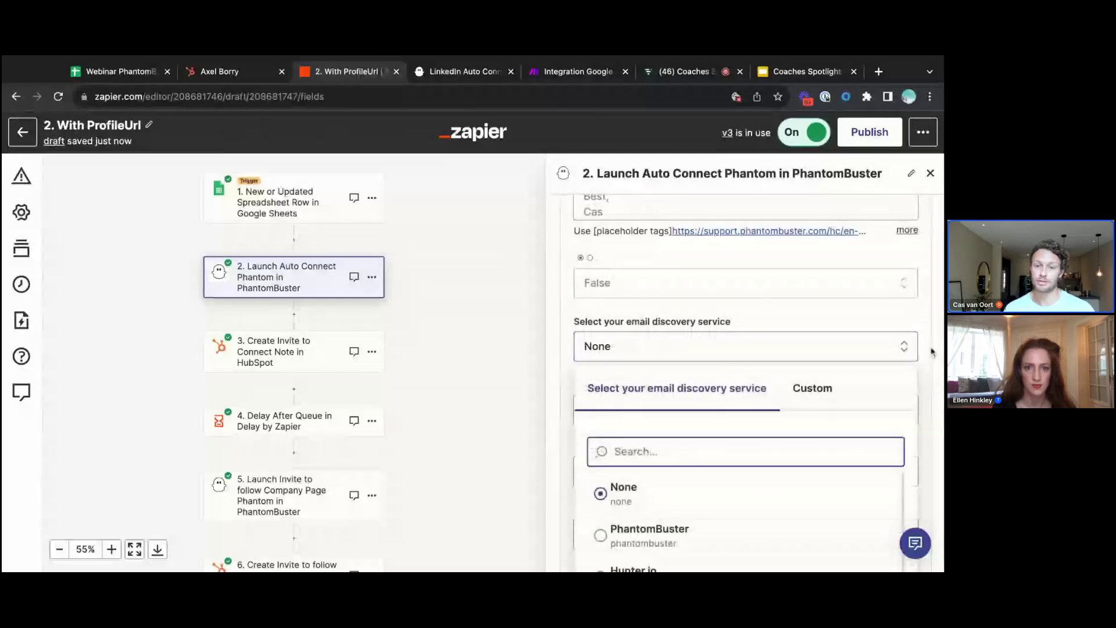
{"action": "scroll", "coordinate": [927, 352], "scroll_direction": "down", "scroll_amount": 3}
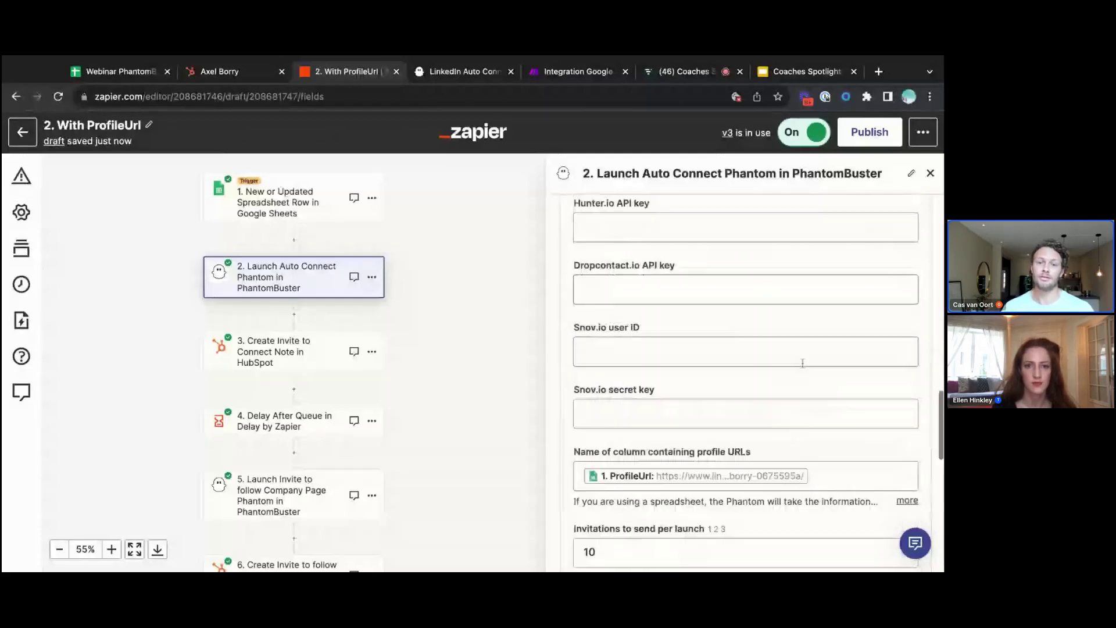
{"action": "scroll", "coordinate": [681, 380], "scroll_direction": "down", "scroll_amount": 1}
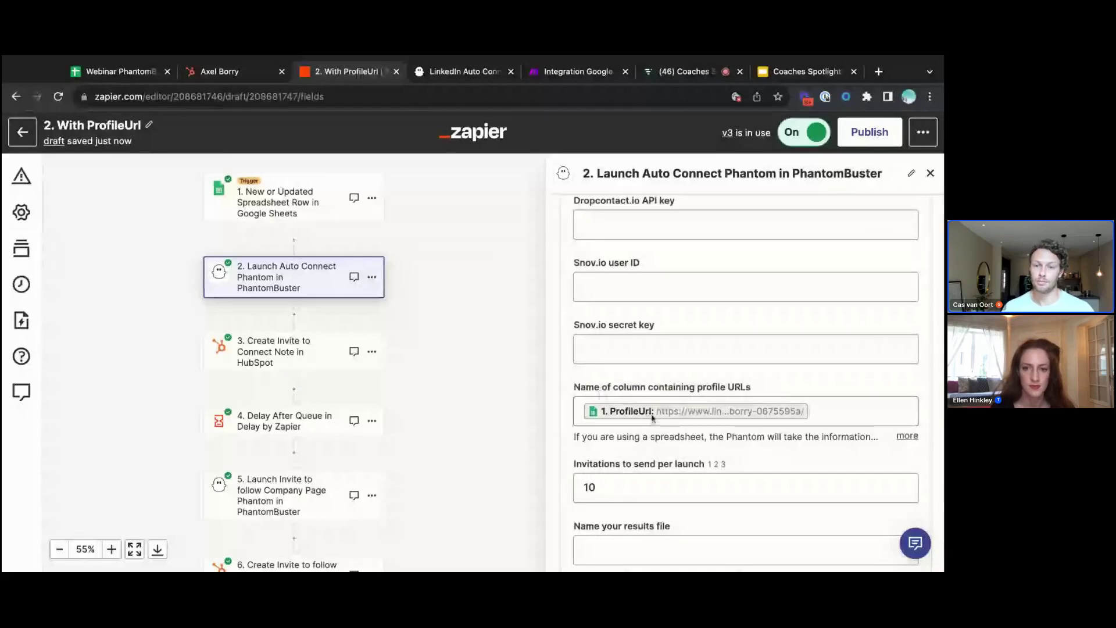
{"action": "scroll", "coordinate": [645, 391], "scroll_direction": "down", "scroll_amount": 2}
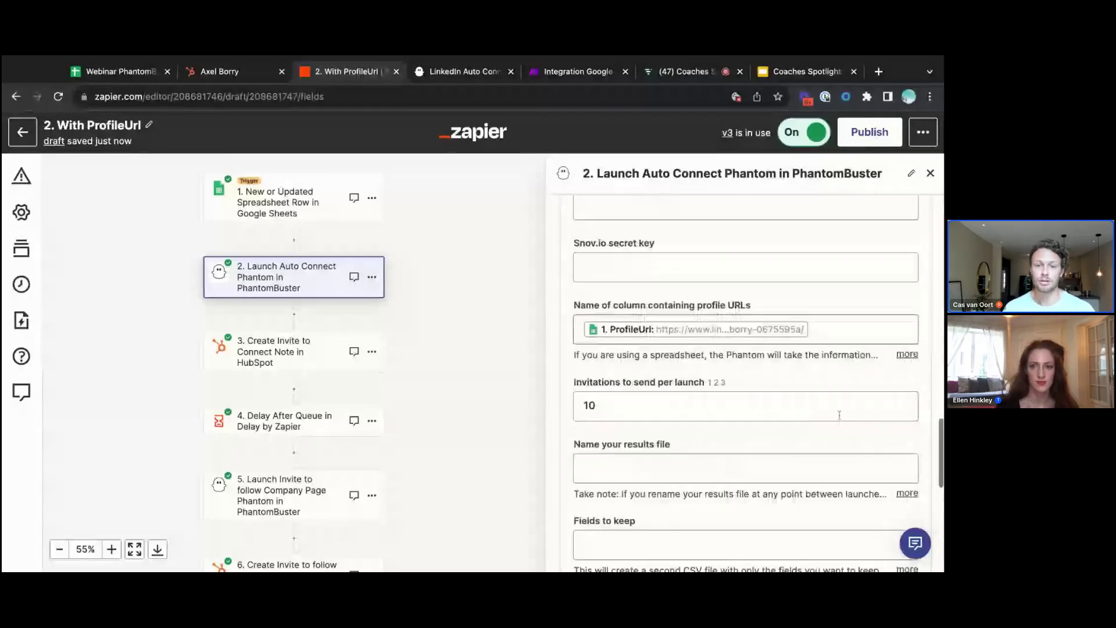
{"action": "scroll", "coordinate": [839, 415], "scroll_direction": "down", "scroll_amount": 1}
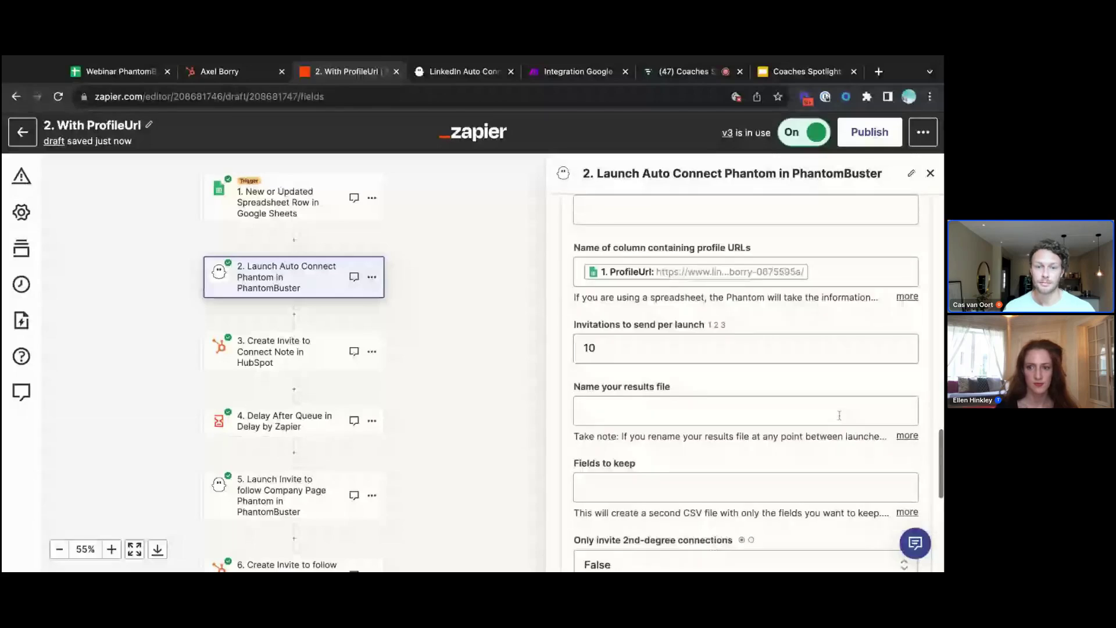
{"action": "scroll", "coordinate": [837, 416], "scroll_direction": "down", "scroll_amount": 4}
{"action": "scroll", "coordinate": [835, 417], "scroll_direction": "down", "scroll_amount": 2}
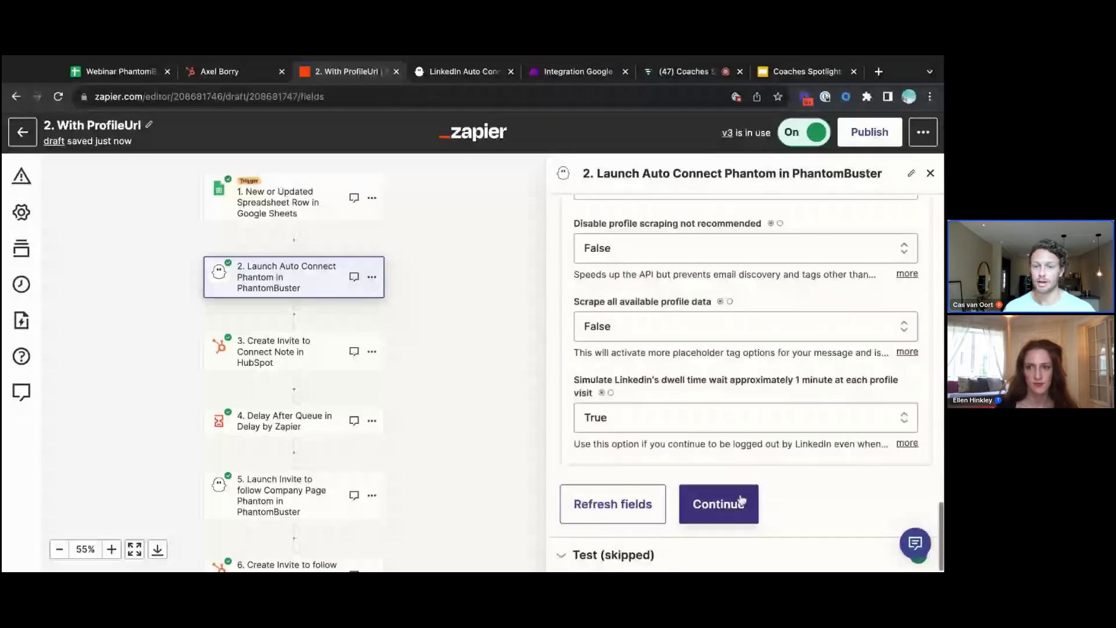
{"action": "left_click", "coordinate": [721, 504]}
{"action": "left_click", "coordinate": [792, 506]}
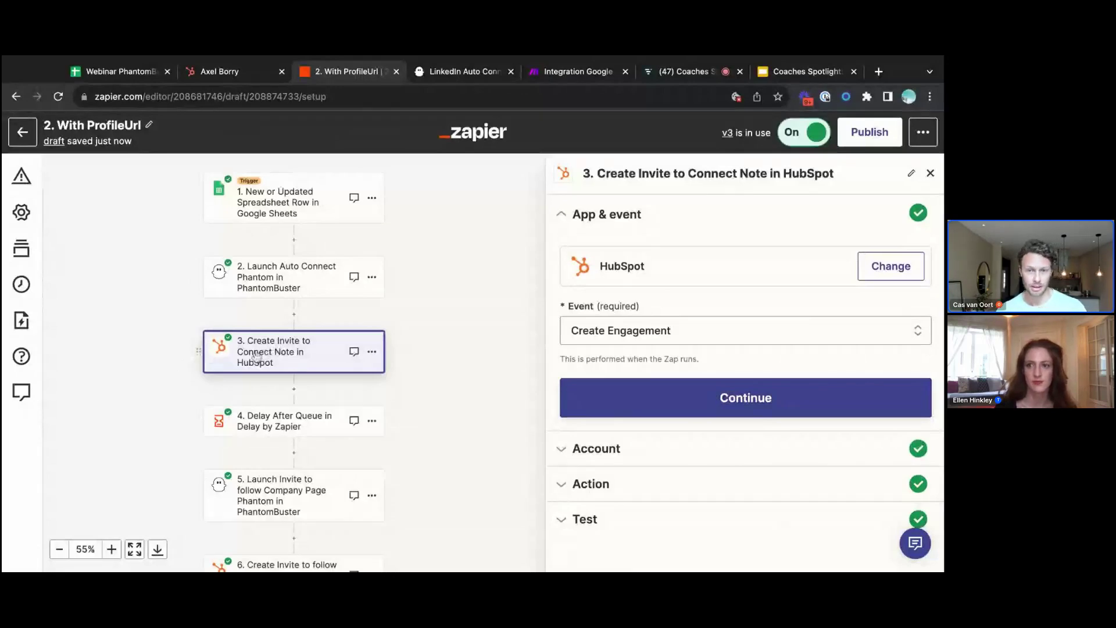
Open the action fields of the Create Invite to Connect Note step and review its engagement type, assignee and note body
{"action": "left_click", "coordinate": [710, 405]}
{"action": "left_click", "coordinate": [579, 471]}
{"action": "scroll", "coordinate": [689, 378], "scroll_direction": "down", "scroll_amount": 2}
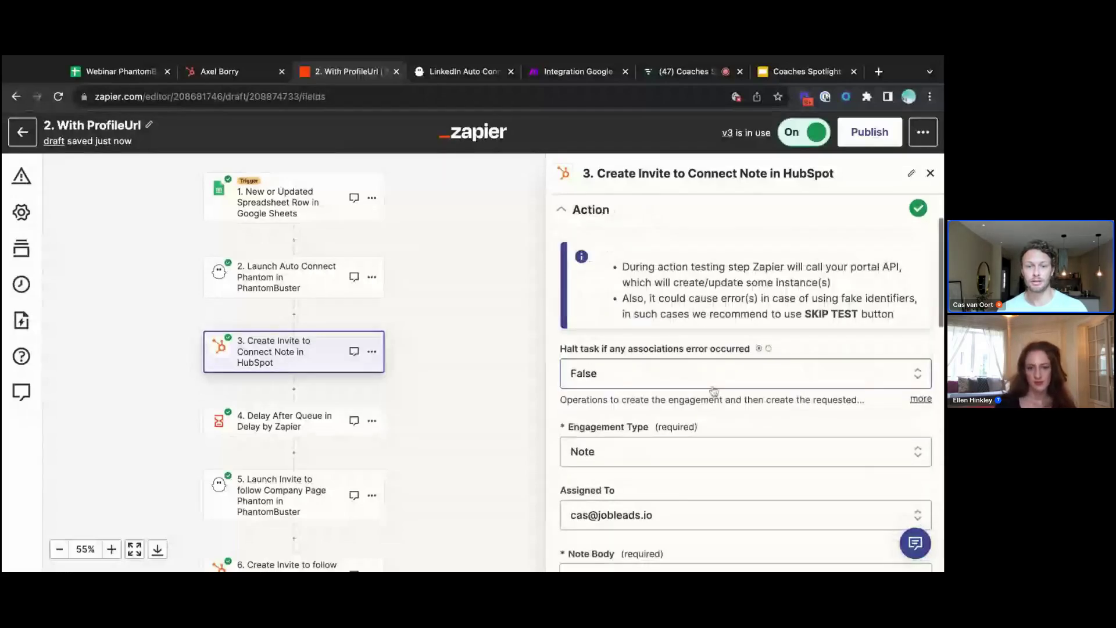
{"action": "scroll", "coordinate": [692, 365], "scroll_direction": "down", "scroll_amount": 1}
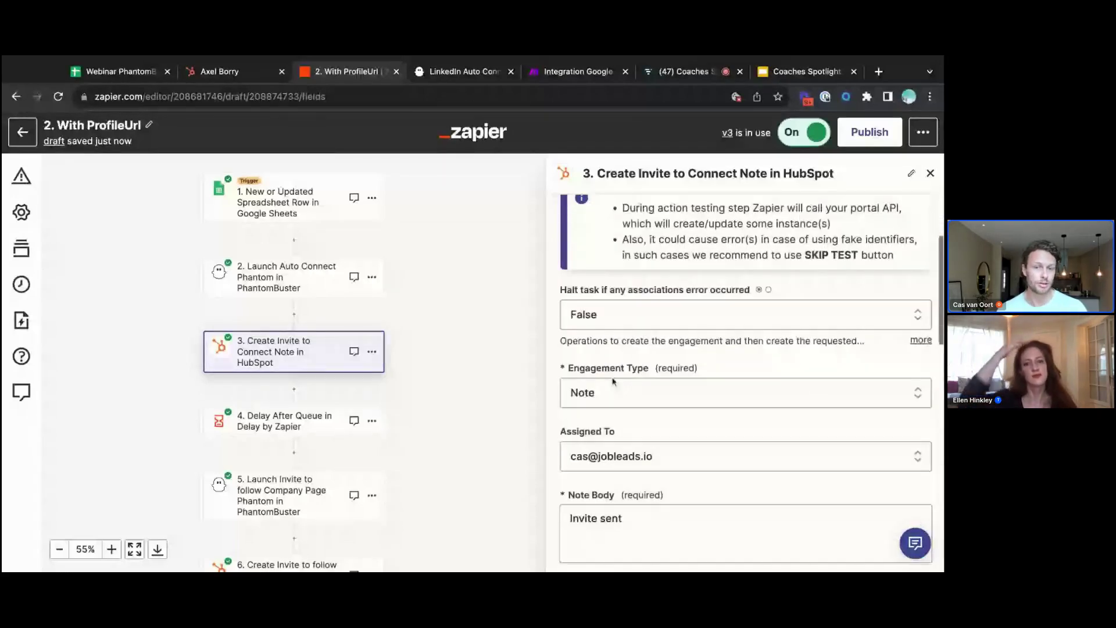
{"action": "scroll", "coordinate": [628, 392], "scroll_direction": "down", "scroll_amount": 1}
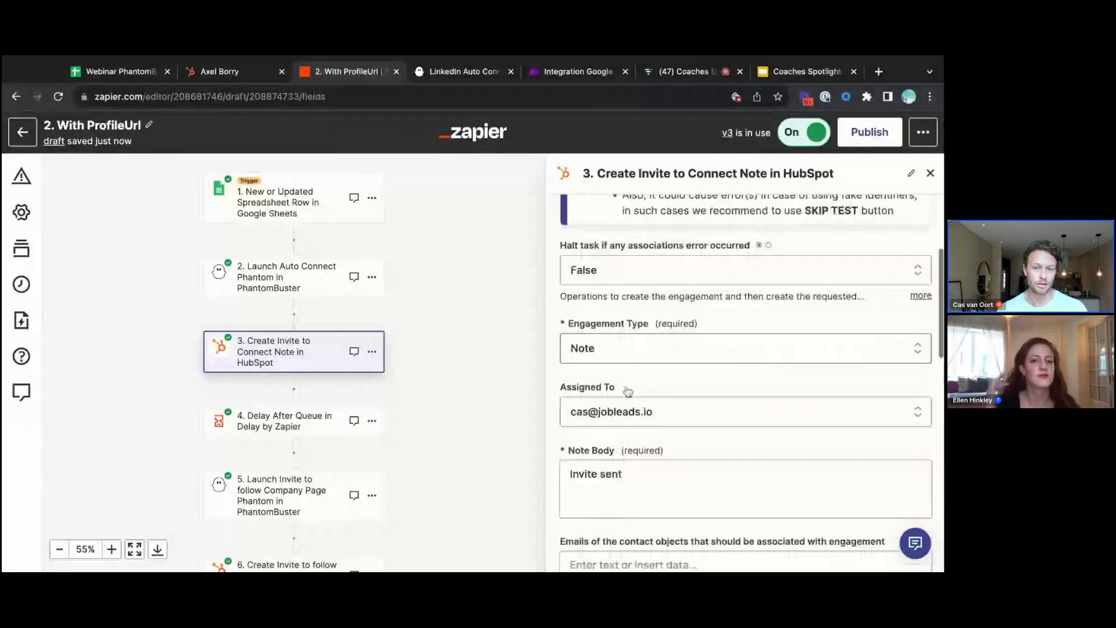
{"action": "scroll", "coordinate": [640, 390], "scroll_direction": "down", "scroll_amount": 1}
{"action": "scroll", "coordinate": [662, 390], "scroll_direction": "down", "scroll_amount": 2}
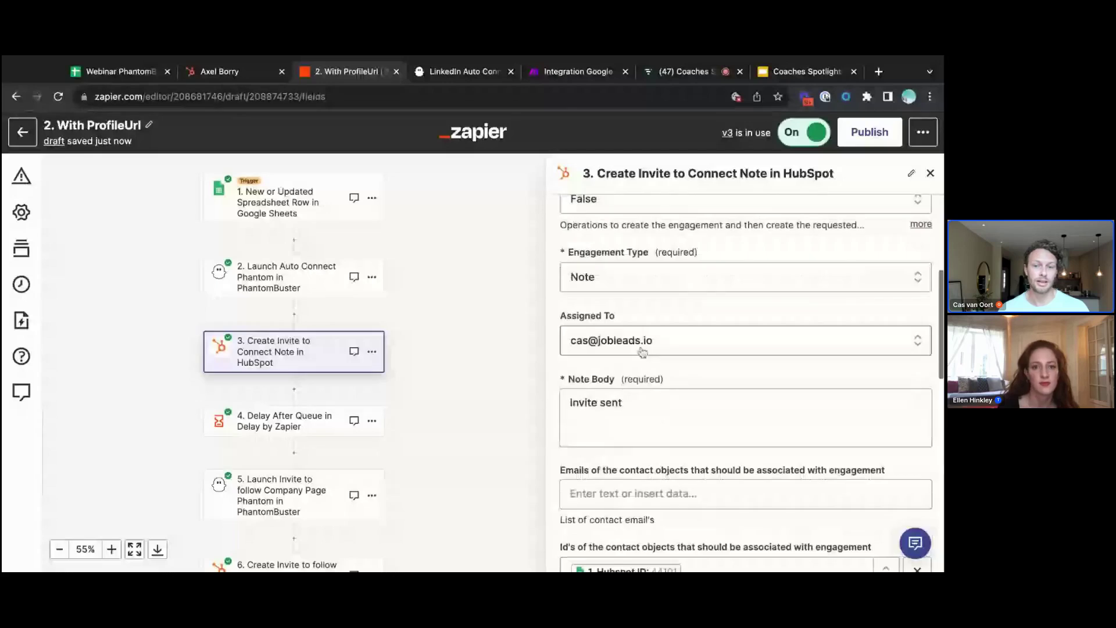
{"action": "left_click", "coordinate": [640, 410]}
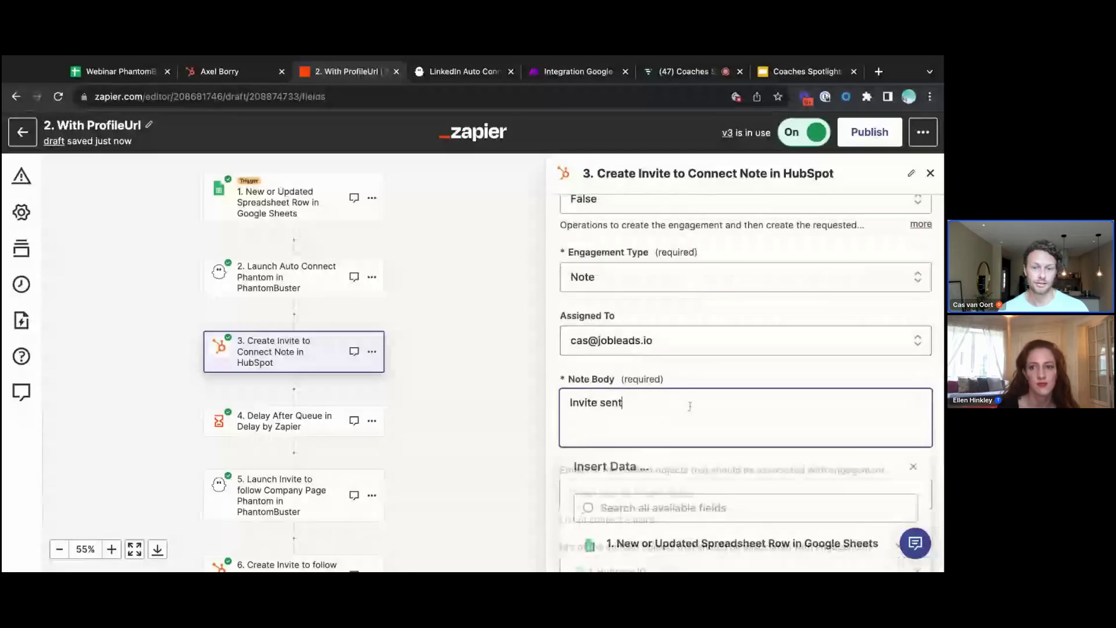
{"action": "left_click", "coordinate": [738, 365]}
Review the note's contact association by Hubspot ID, continue to the test, and inspect the note in the contact's HubSpot activities
{"action": "scroll", "coordinate": [738, 367], "scroll_direction": "down", "scroll_amount": 4}
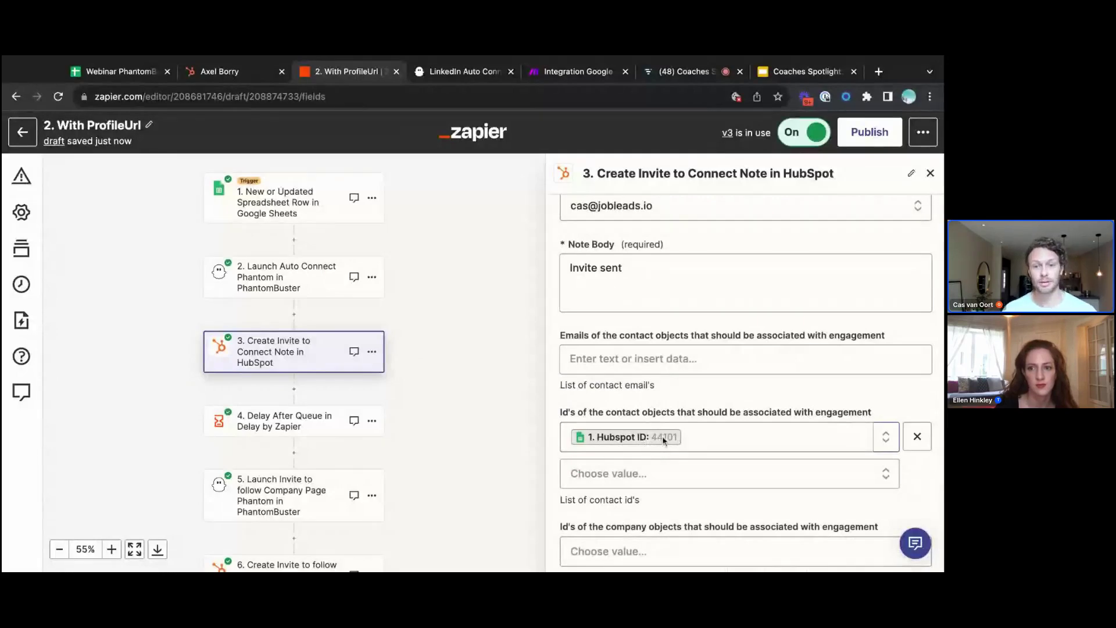
{"action": "scroll", "coordinate": [698, 436], "scroll_direction": "down", "scroll_amount": 1}
{"action": "scroll", "coordinate": [698, 436], "scroll_direction": "down", "scroll_amount": 1}
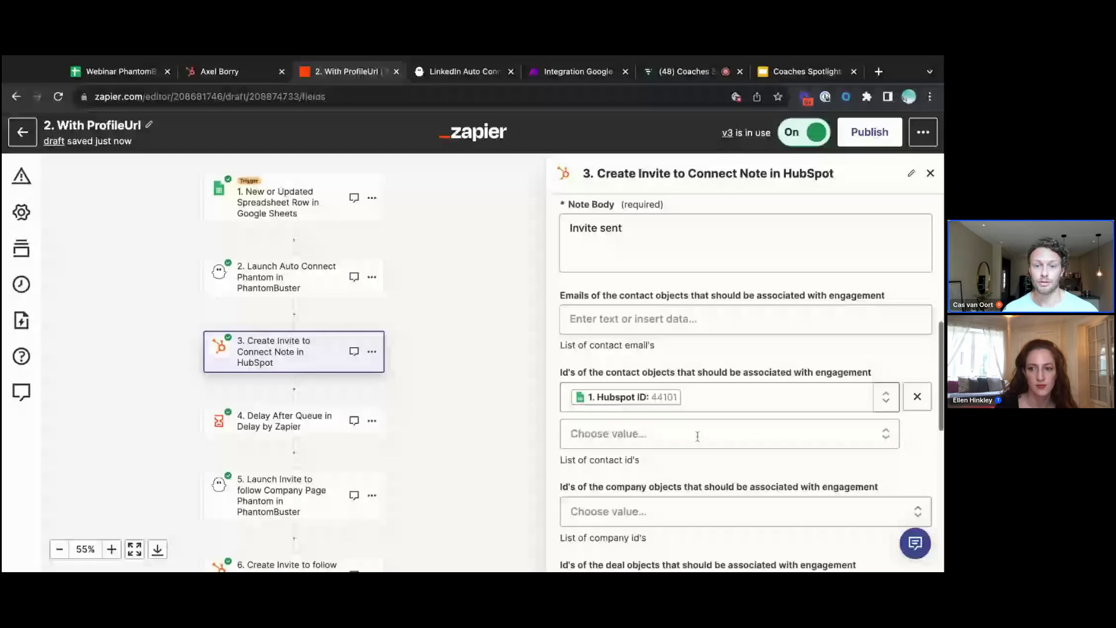
{"action": "scroll", "coordinate": [698, 436], "scroll_direction": "down", "scroll_amount": 5}
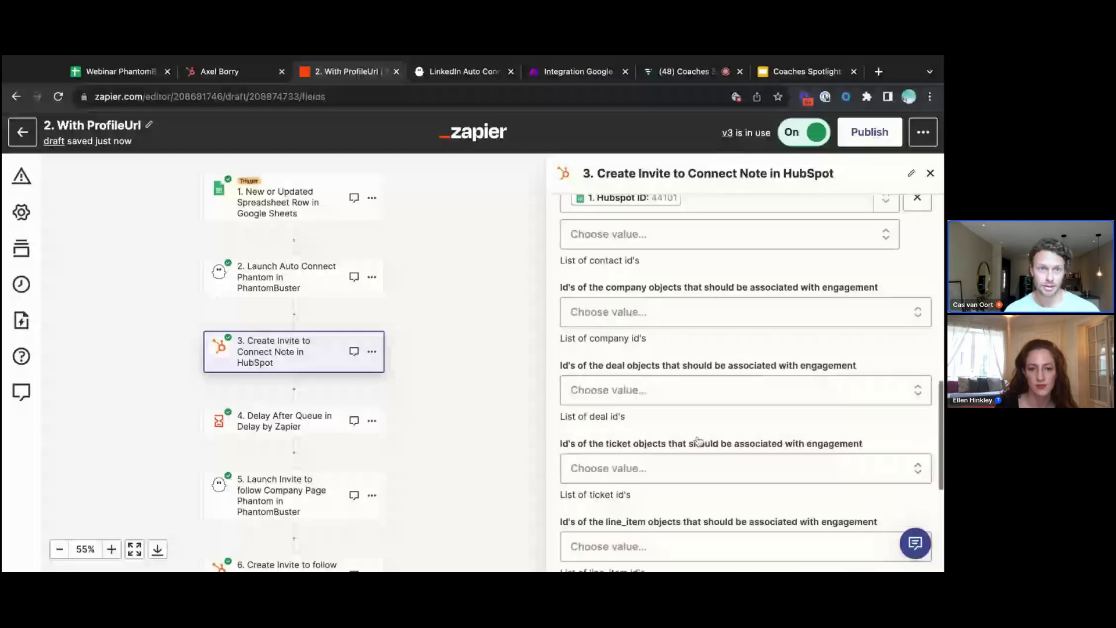
{"action": "scroll", "coordinate": [698, 441], "scroll_direction": "down", "scroll_amount": 7}
{"action": "left_click", "coordinate": [731, 506]}
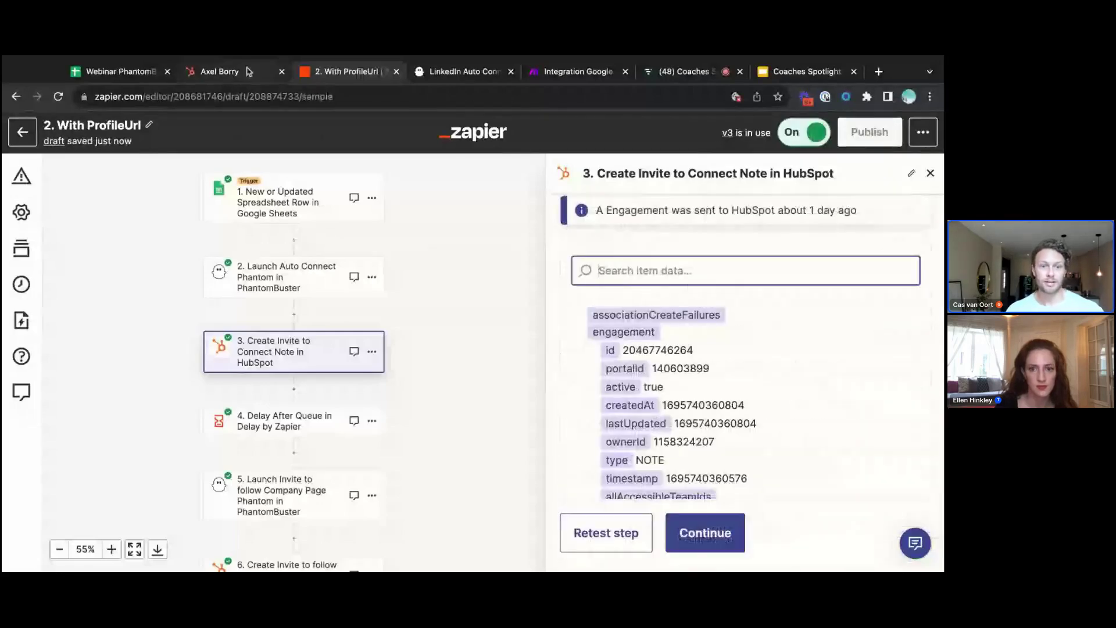
{"action": "left_click", "coordinate": [249, 71]}
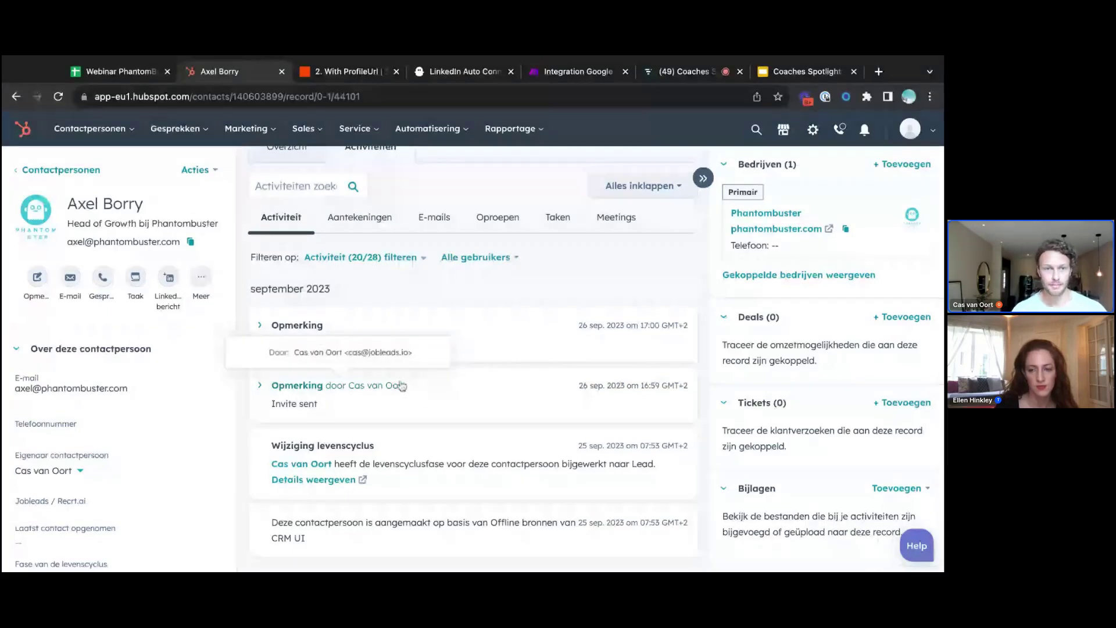
Return to the Zap in Zapier, review the Delay After Queue step's duration and test data, and continue to the company page invite step
{"action": "left_click", "coordinate": [364, 71]}
{"action": "left_click", "coordinate": [306, 421]}
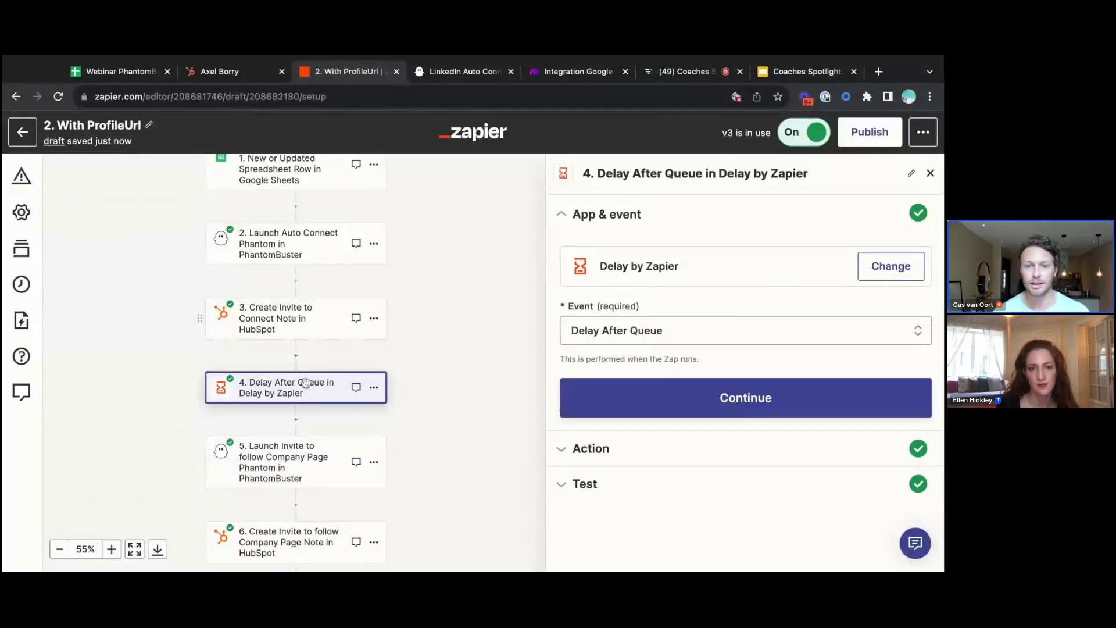
{"action": "left_click", "coordinate": [745, 389]}
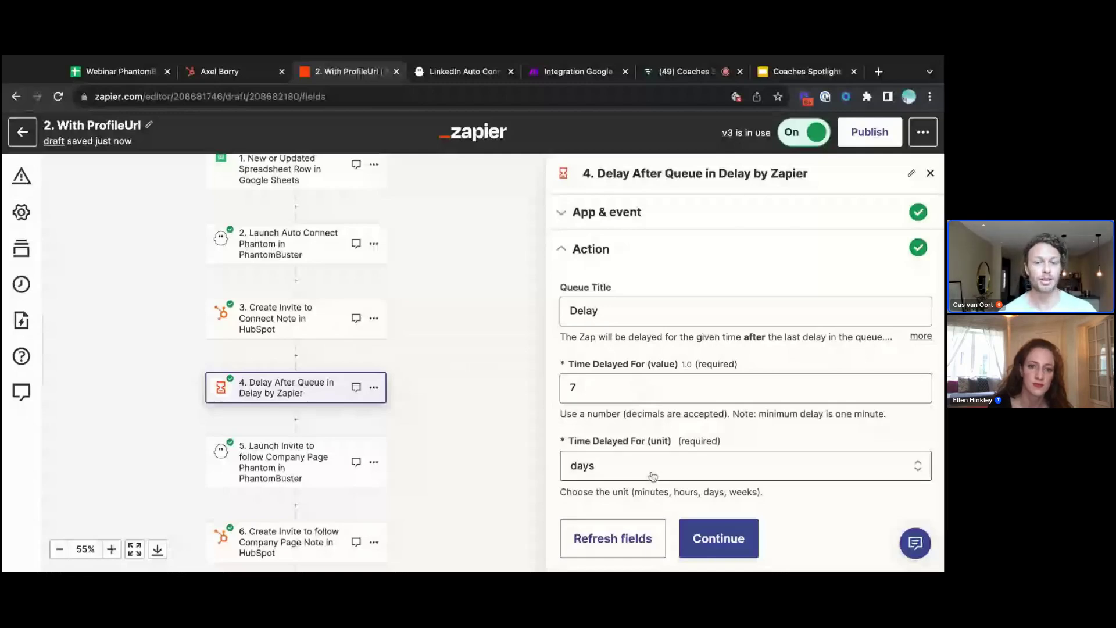
{"action": "left_click", "coordinate": [733, 536]}
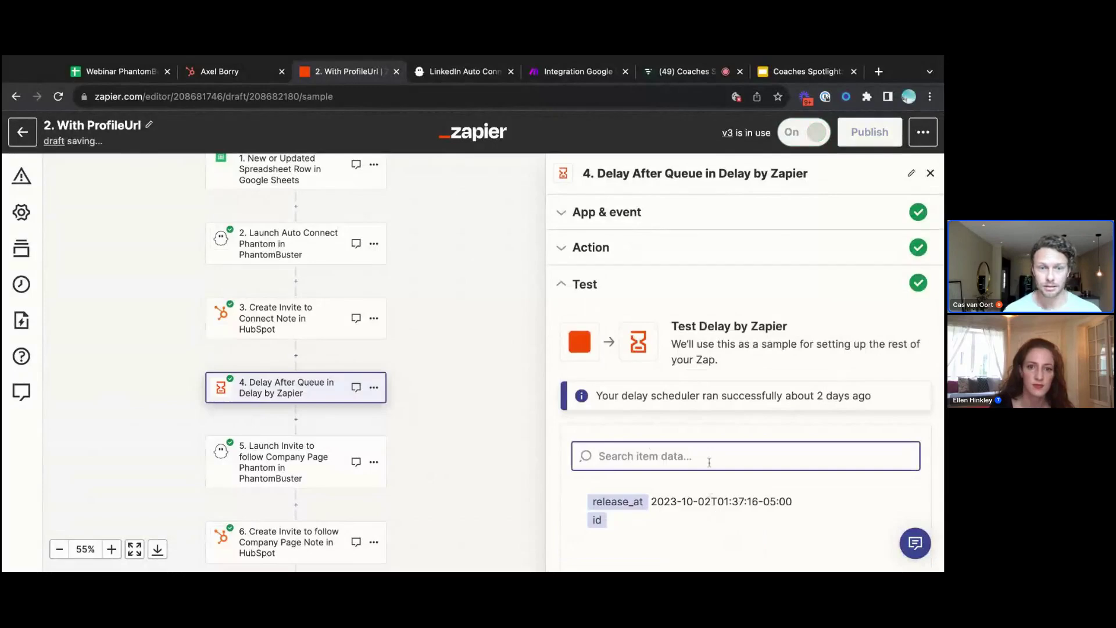
{"action": "scroll", "coordinate": [710, 465], "scroll_direction": "down", "scroll_amount": 3}
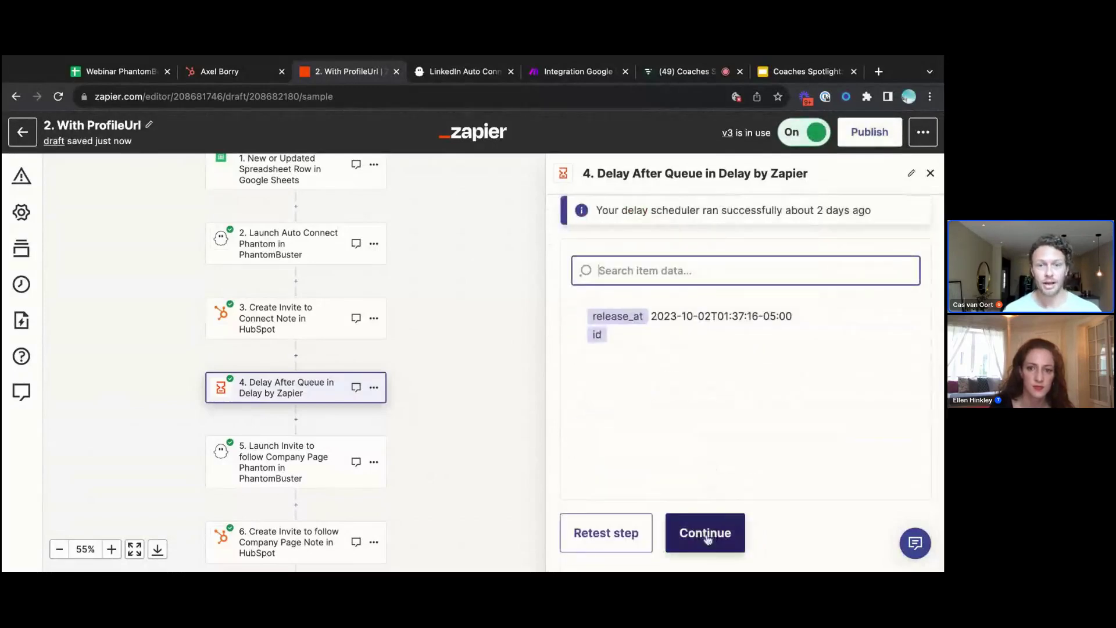
{"action": "left_click", "coordinate": [706, 533]}
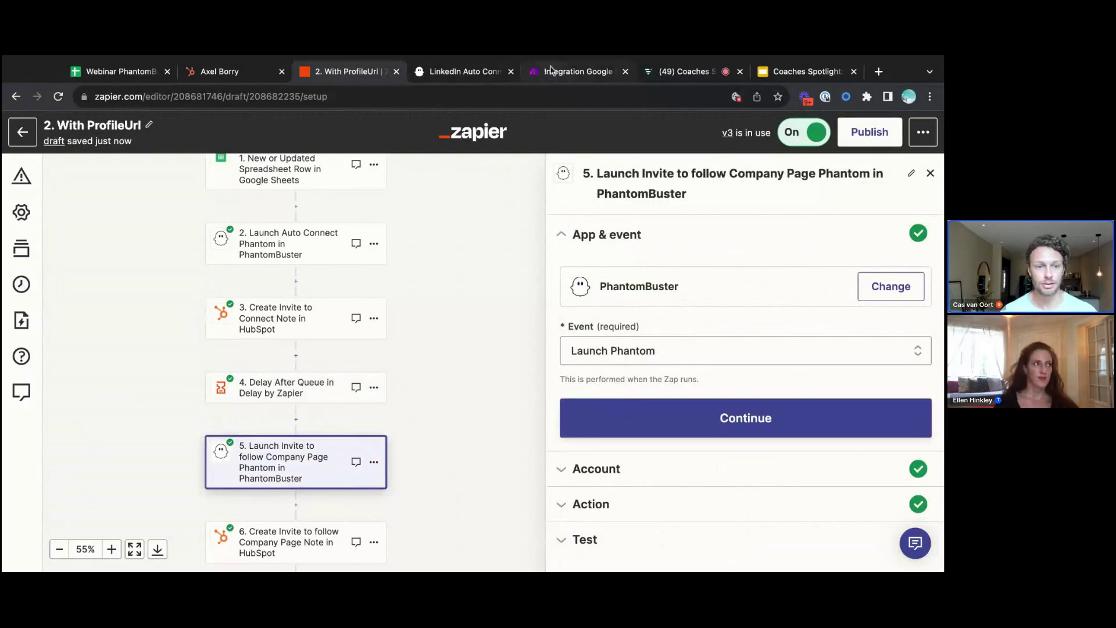
Locate the Company Follow Inviter on PhantomBuster's dashboard, and return to Zapier to continue past the app and event of the company page invite step
{"action": "left_click", "coordinate": [476, 72]}
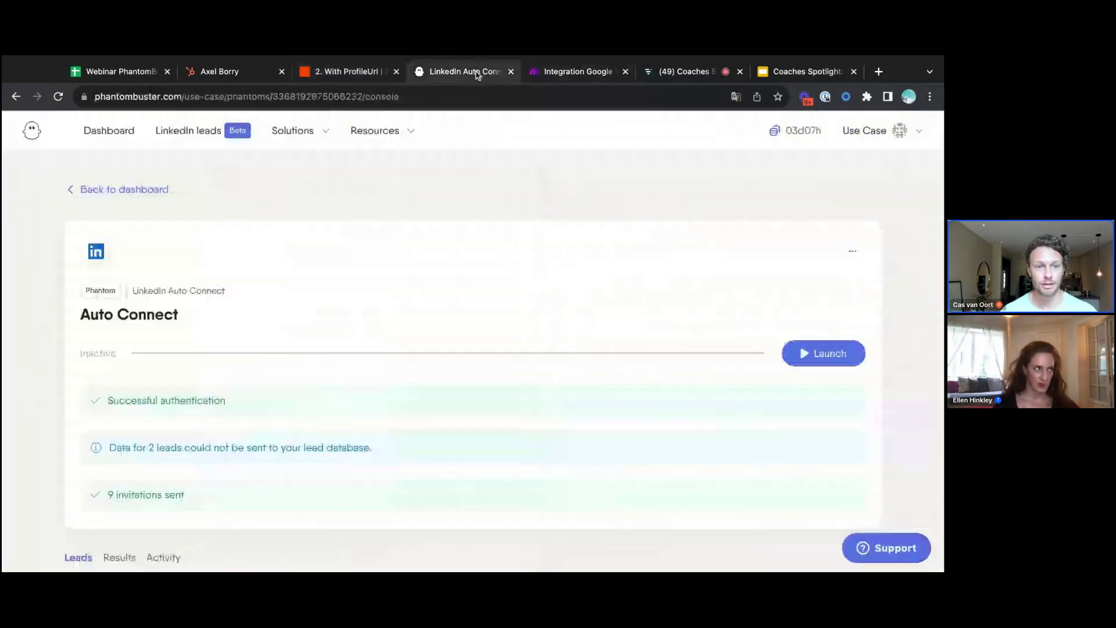
{"action": "left_click", "coordinate": [141, 189]}
{"action": "scroll", "coordinate": [451, 309], "scroll_direction": "down", "scroll_amount": 6}
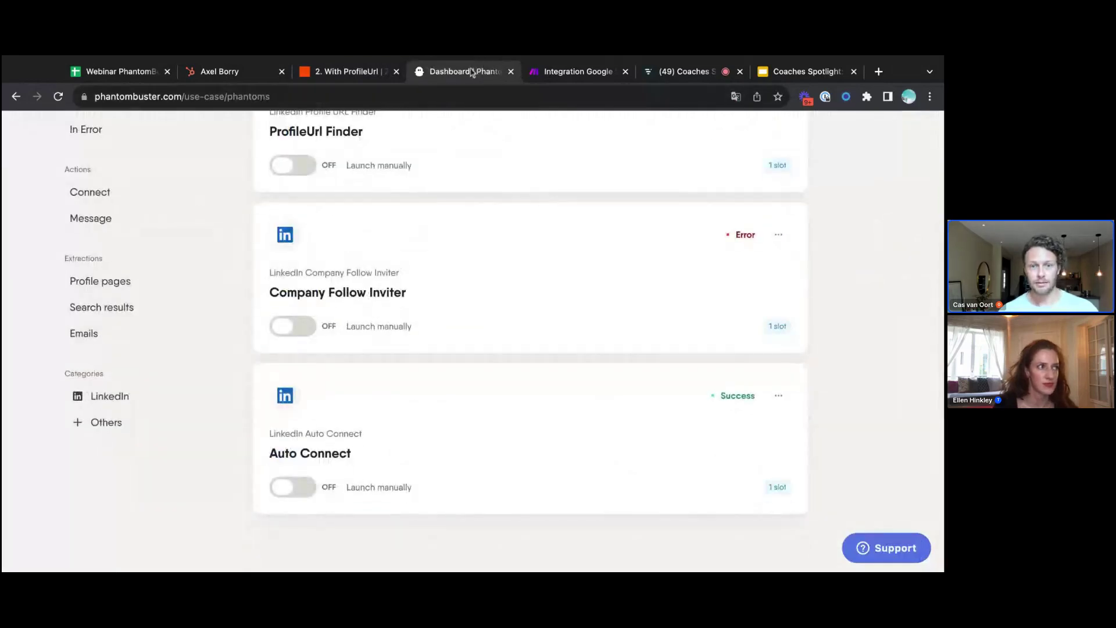
{"action": "left_click", "coordinate": [355, 71]}
{"action": "left_click", "coordinate": [677, 416]}
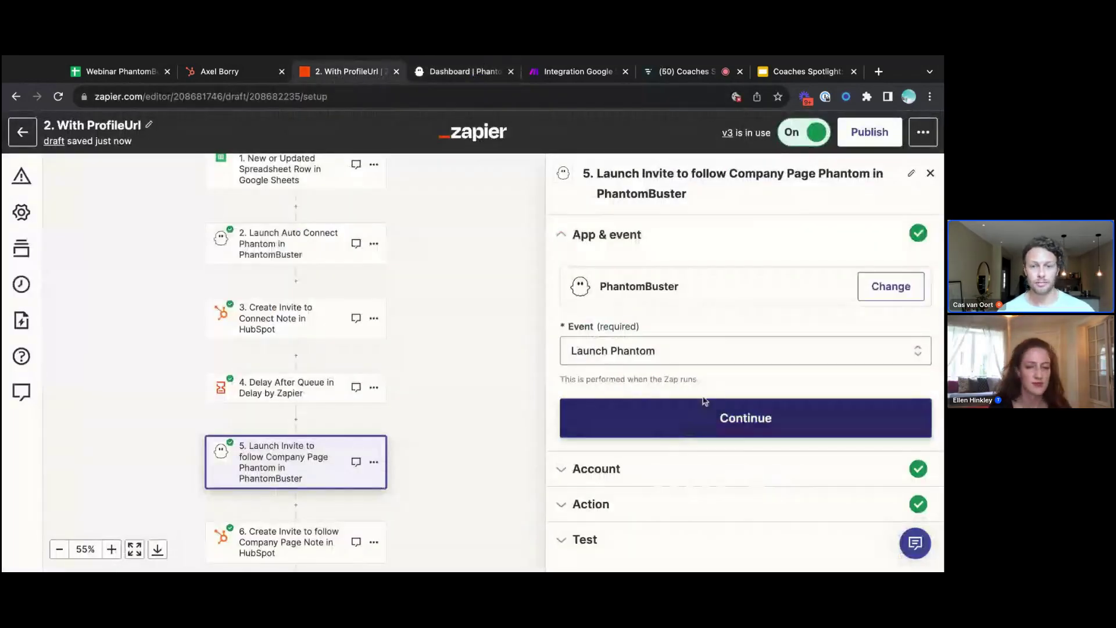
Open the action fields of the company page invite step and review its Phantom, output wait option, LinkedIn session cookie and company URL
{"action": "left_click", "coordinate": [617, 494]}
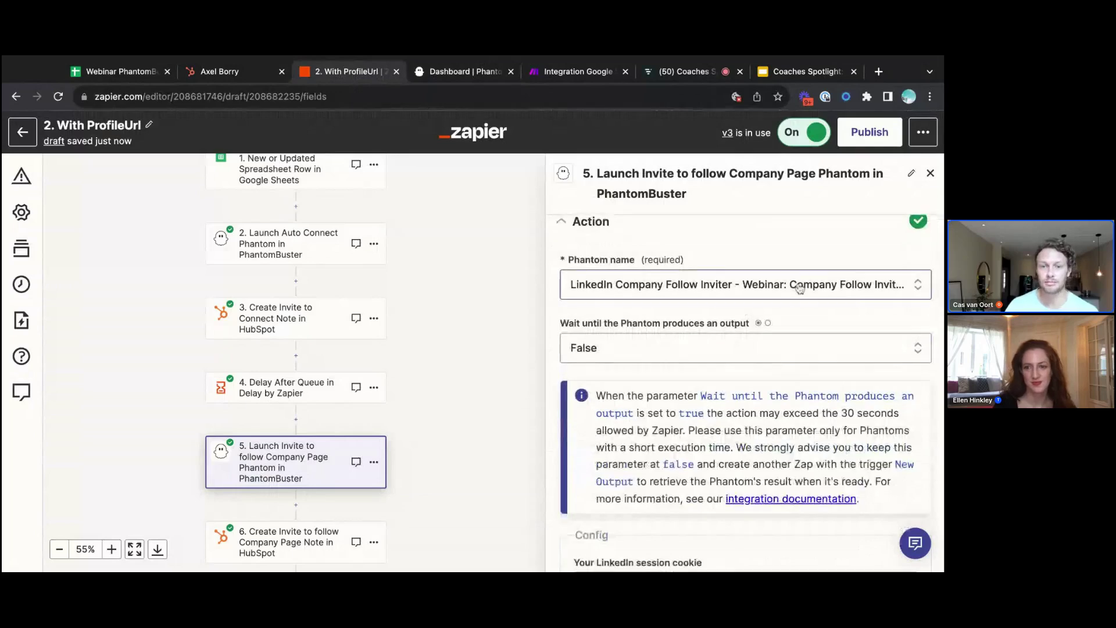
{"action": "scroll", "coordinate": [786, 316], "scroll_direction": "down", "scroll_amount": 1}
{"action": "scroll", "coordinate": [786, 316], "scroll_direction": "down", "scroll_amount": 5}
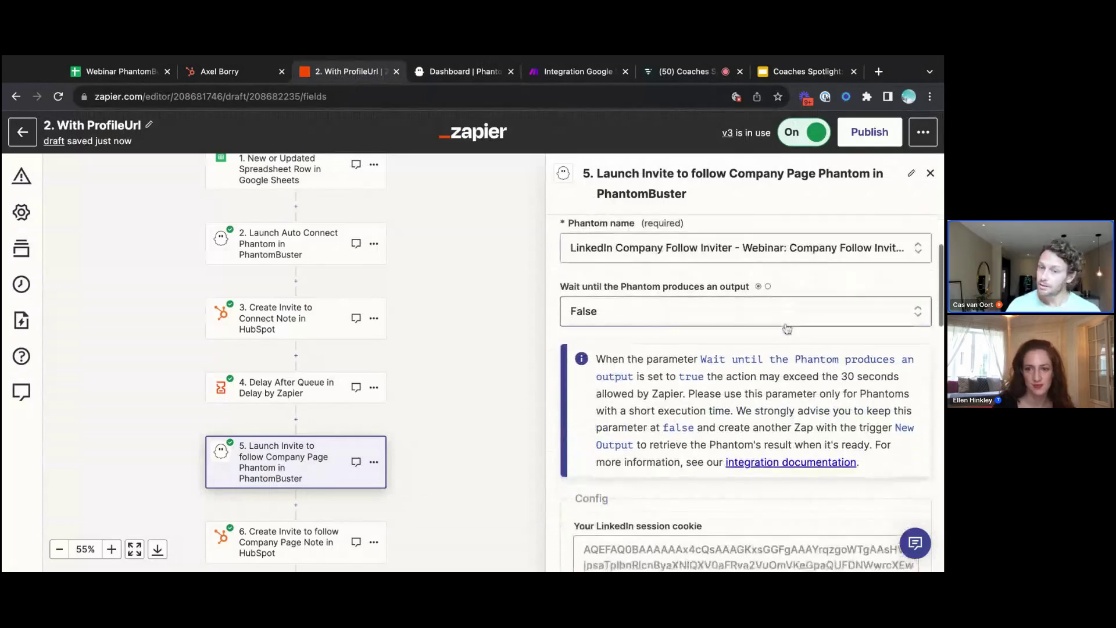
{"action": "scroll", "coordinate": [786, 328], "scroll_direction": "down", "scroll_amount": 7}
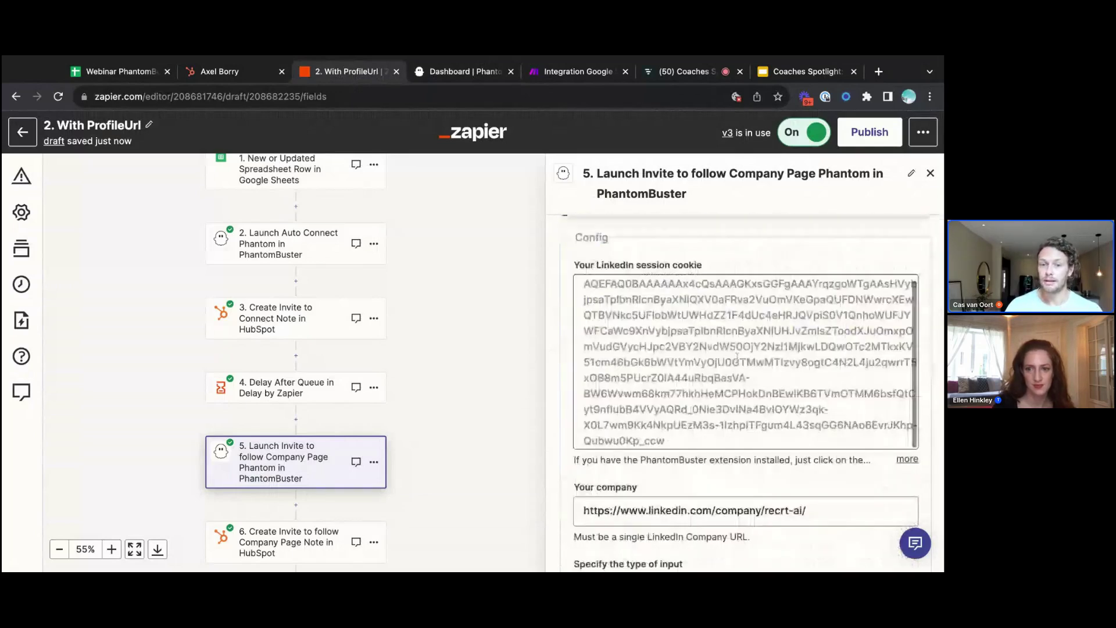
{"action": "left_click", "coordinate": [590, 419]}
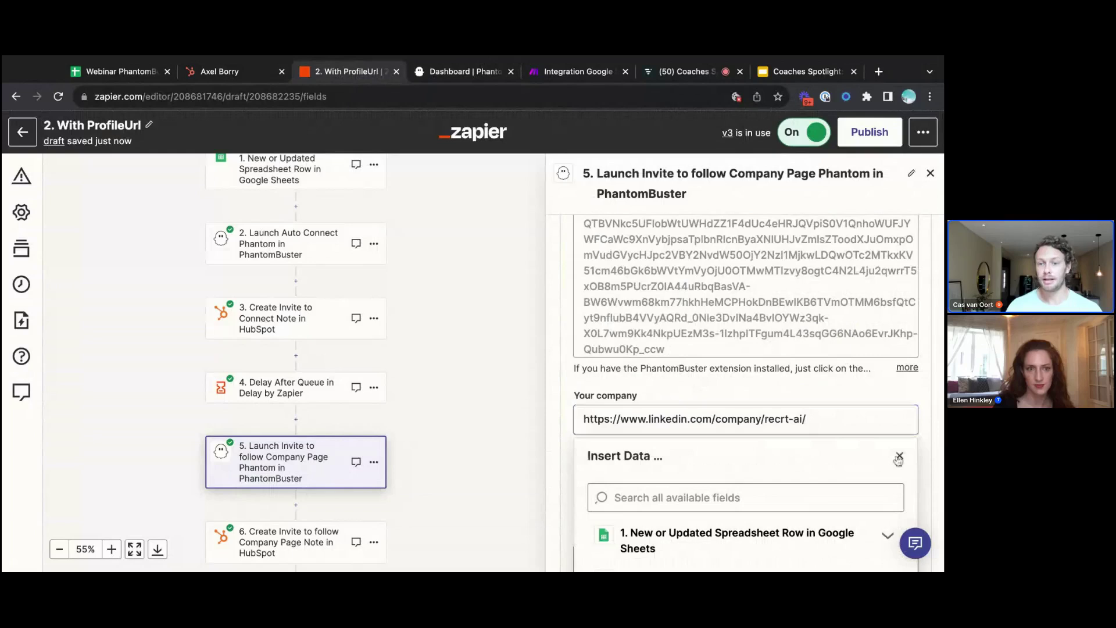
{"action": "left_click", "coordinate": [865, 421]}
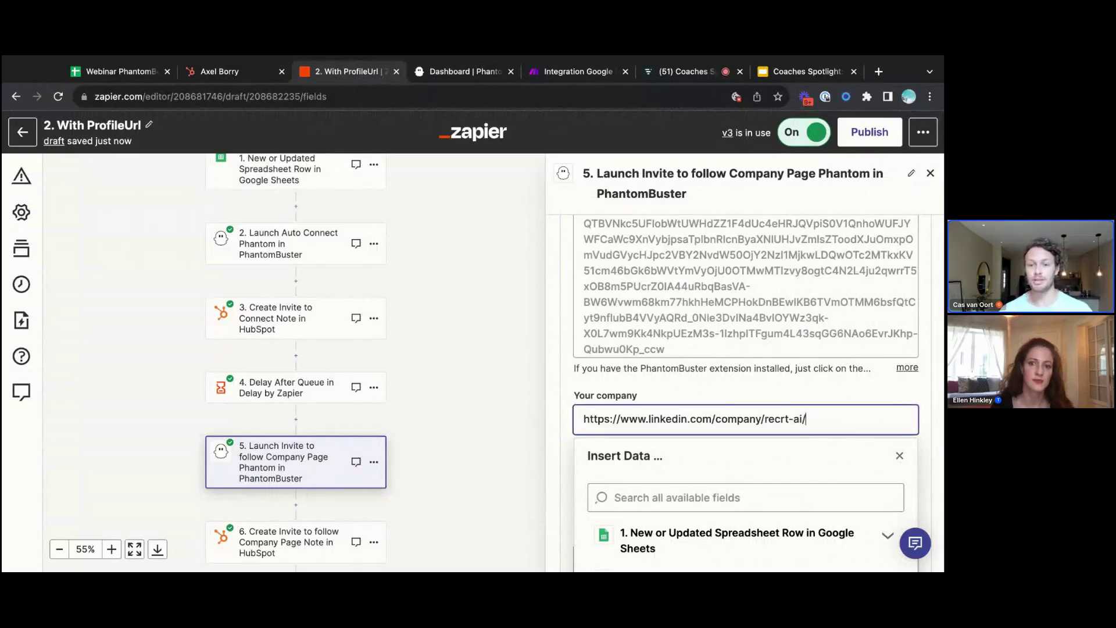
{"action": "left_click", "coordinate": [900, 459]}
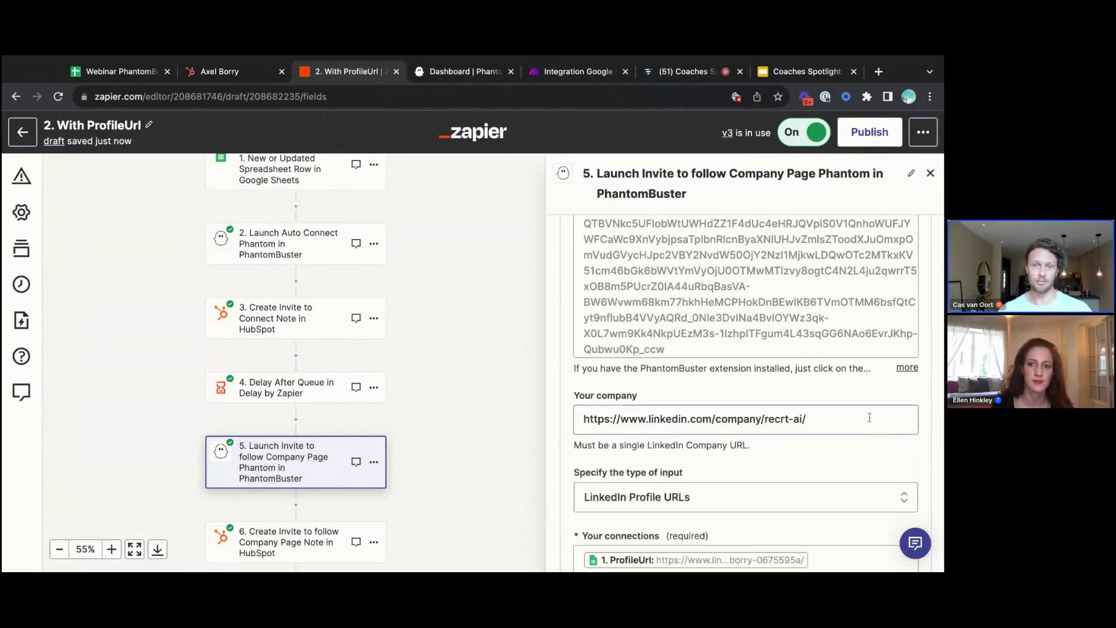
{"action": "scroll", "coordinate": [867, 416], "scroll_direction": "down", "scroll_amount": 1}
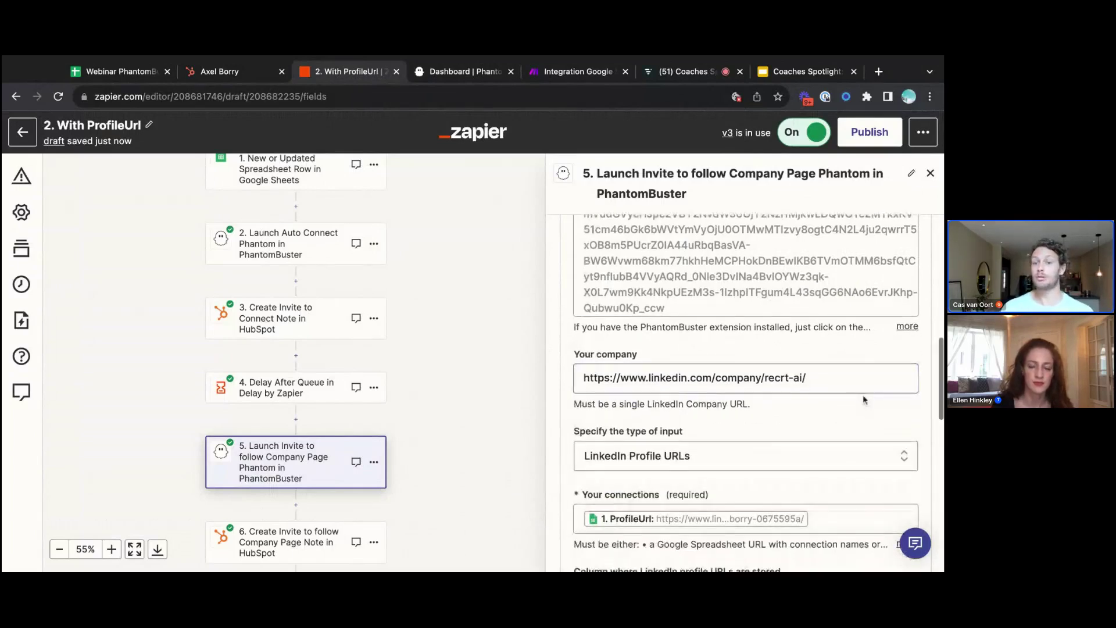
{"action": "scroll", "coordinate": [767, 392], "scroll_direction": "down", "scroll_amount": 1}
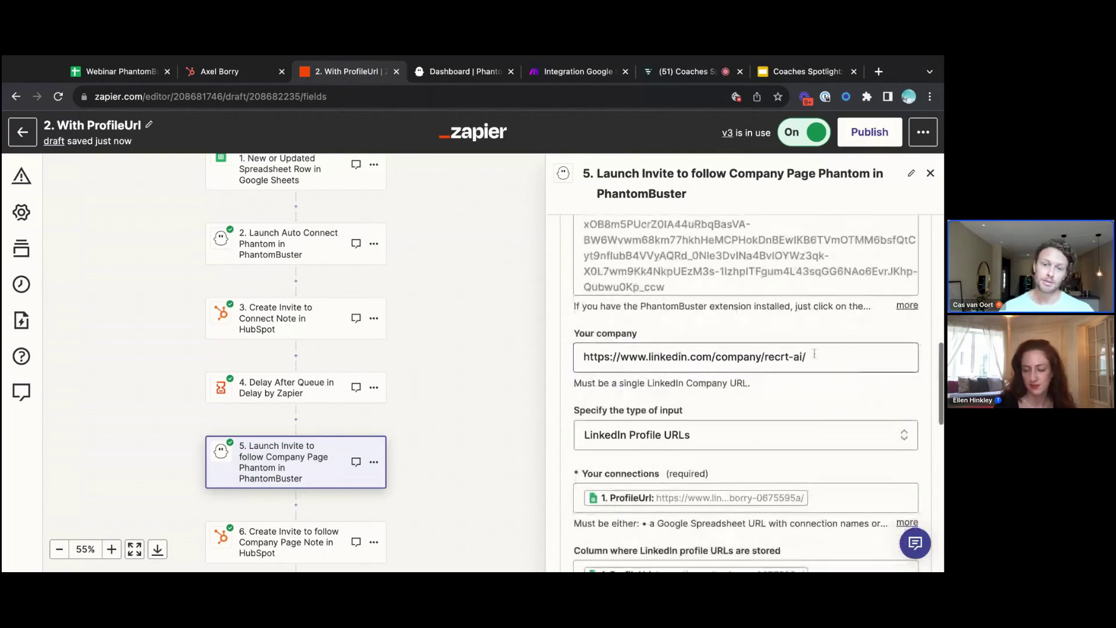
{"action": "scroll", "coordinate": [760, 398], "scroll_direction": "down", "scroll_amount": 1}
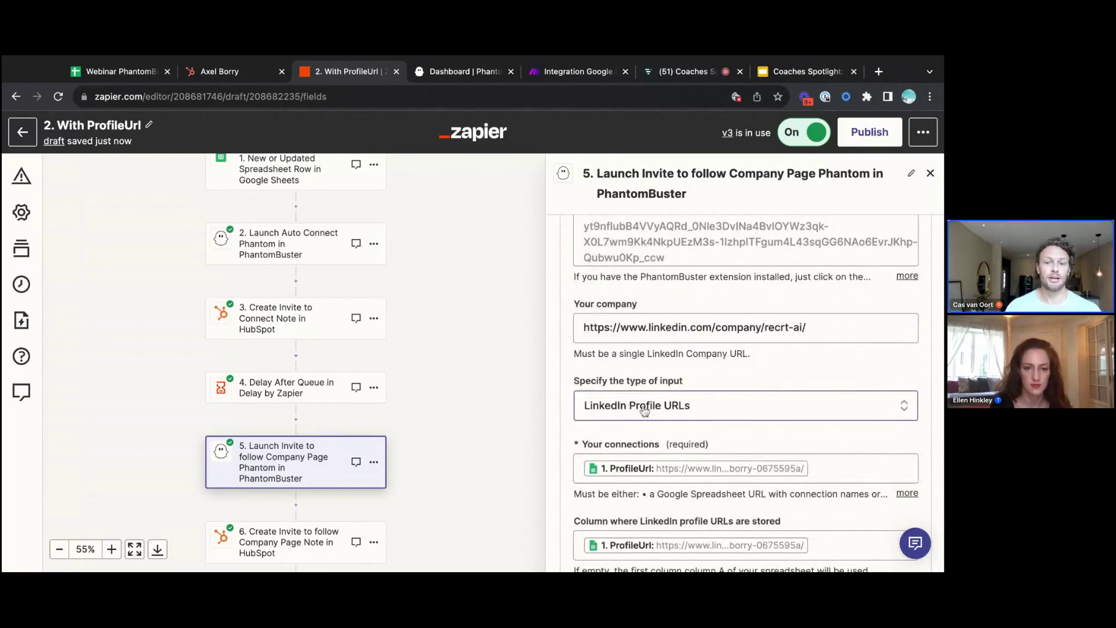
Review the ProfileUrl mapping and optional fields of the company page invite step, and continue past its test to the final note step
{"action": "scroll", "coordinate": [645, 412], "scroll_direction": "down", "scroll_amount": 2}
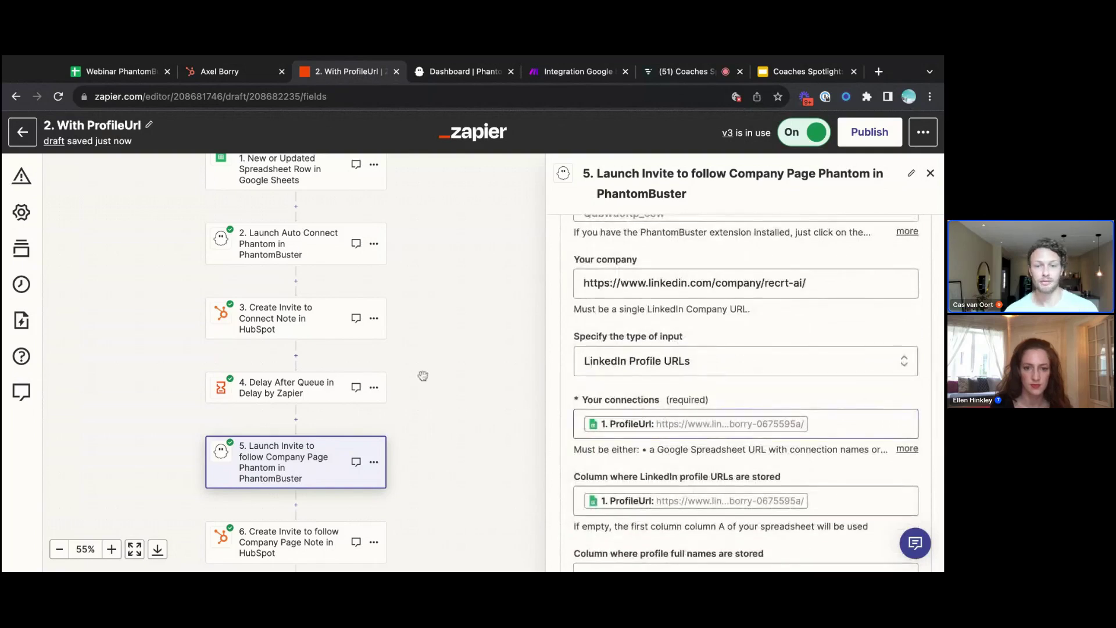
{"action": "scroll", "coordinate": [293, 202], "scroll_direction": "up", "scroll_amount": 1}
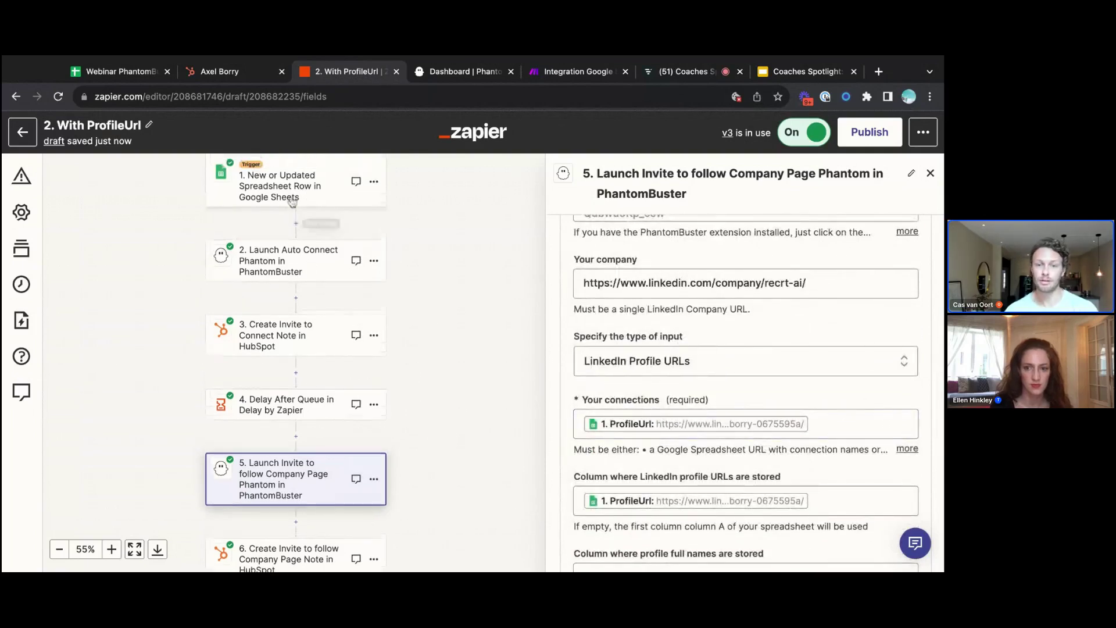
{"action": "scroll", "coordinate": [795, 421], "scroll_direction": "down", "scroll_amount": 1}
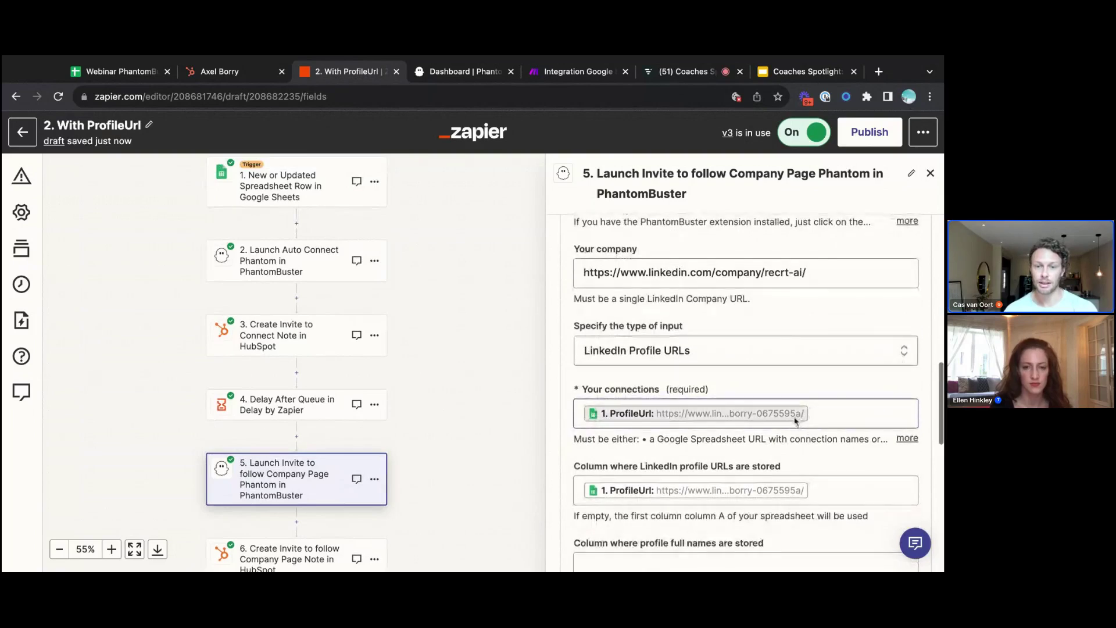
{"action": "scroll", "coordinate": [796, 421], "scroll_direction": "down", "scroll_amount": 3}
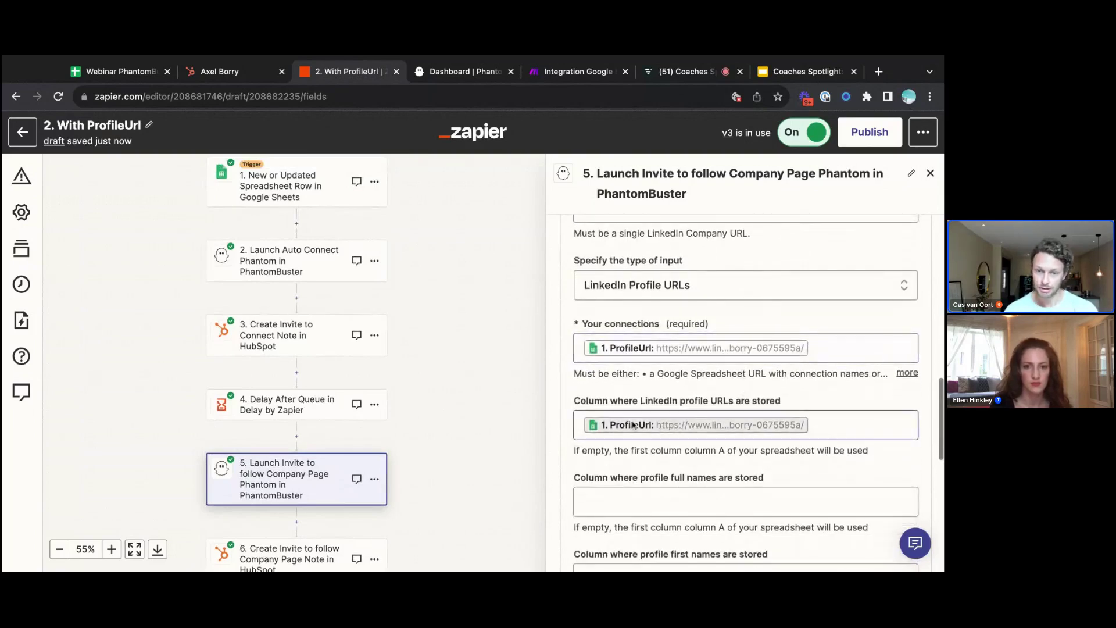
{"action": "scroll", "coordinate": [640, 425], "scroll_direction": "down", "scroll_amount": 5}
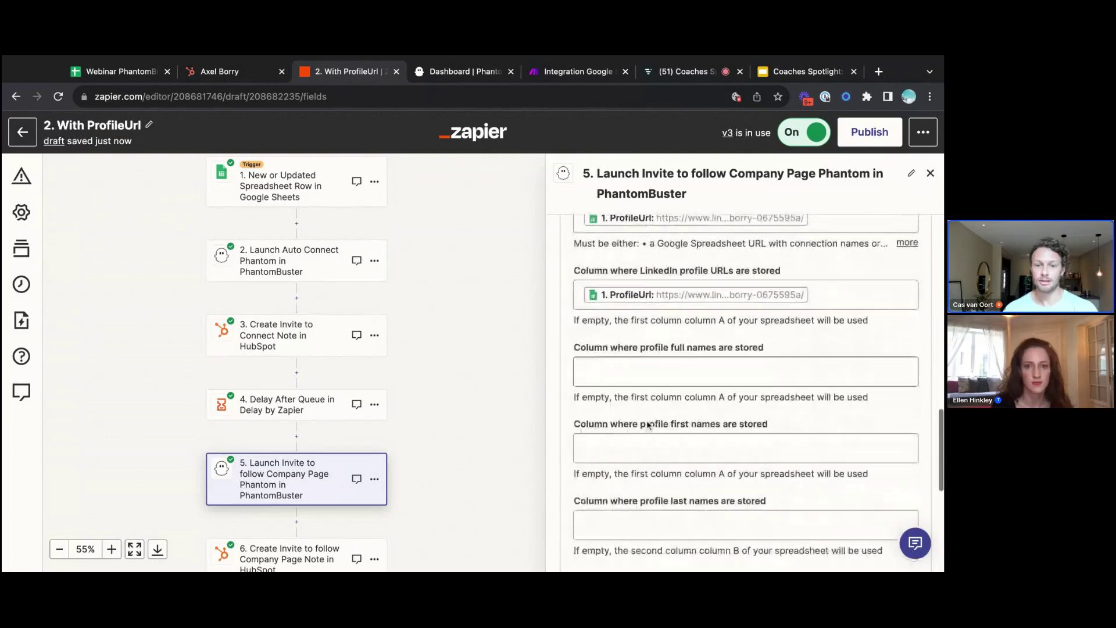
{"action": "scroll", "coordinate": [648, 425], "scroll_direction": "down", "scroll_amount": 10}
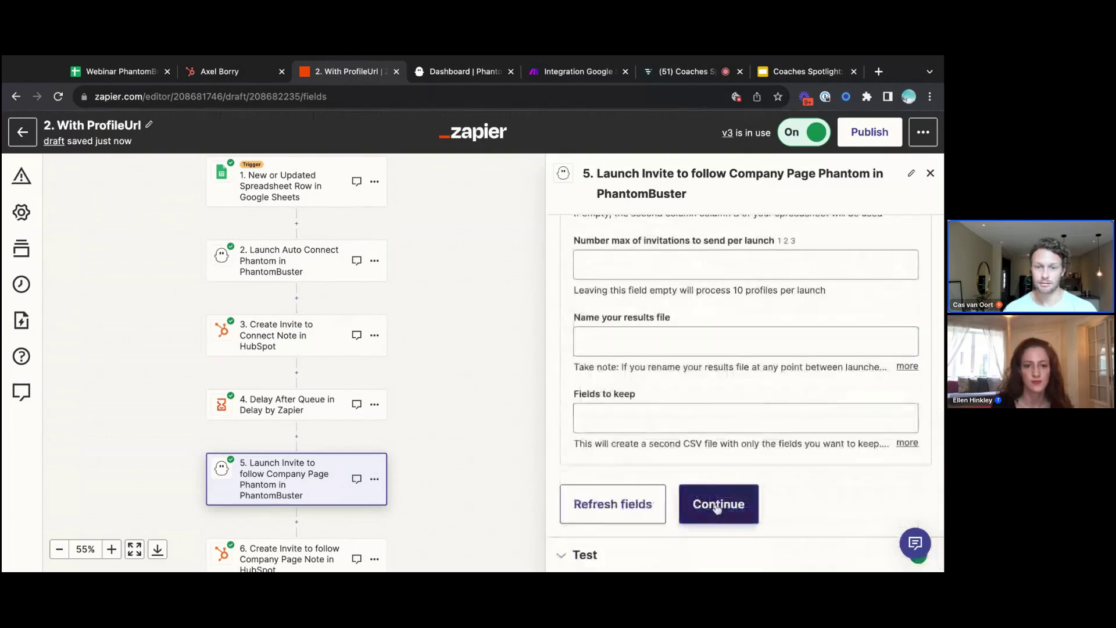
{"action": "left_click", "coordinate": [717, 506]}
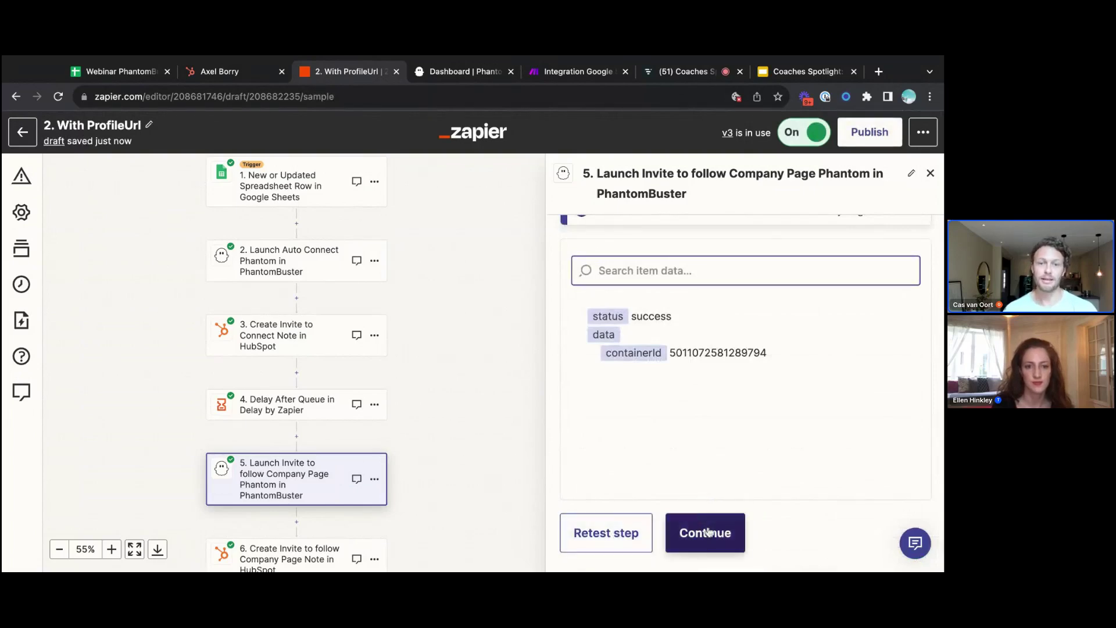
{"action": "left_click", "coordinate": [708, 531]}
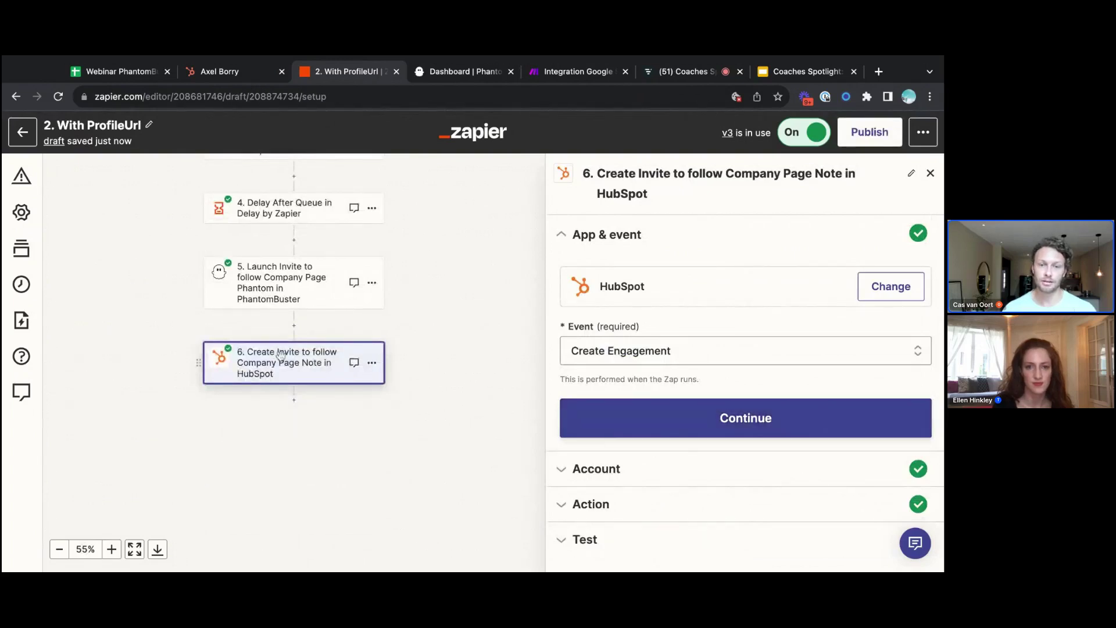
Open the action fields of the Create Invite to follow Company Page Note step and check the note in the contact's HubSpot activities
{"action": "left_click", "coordinate": [742, 424]}
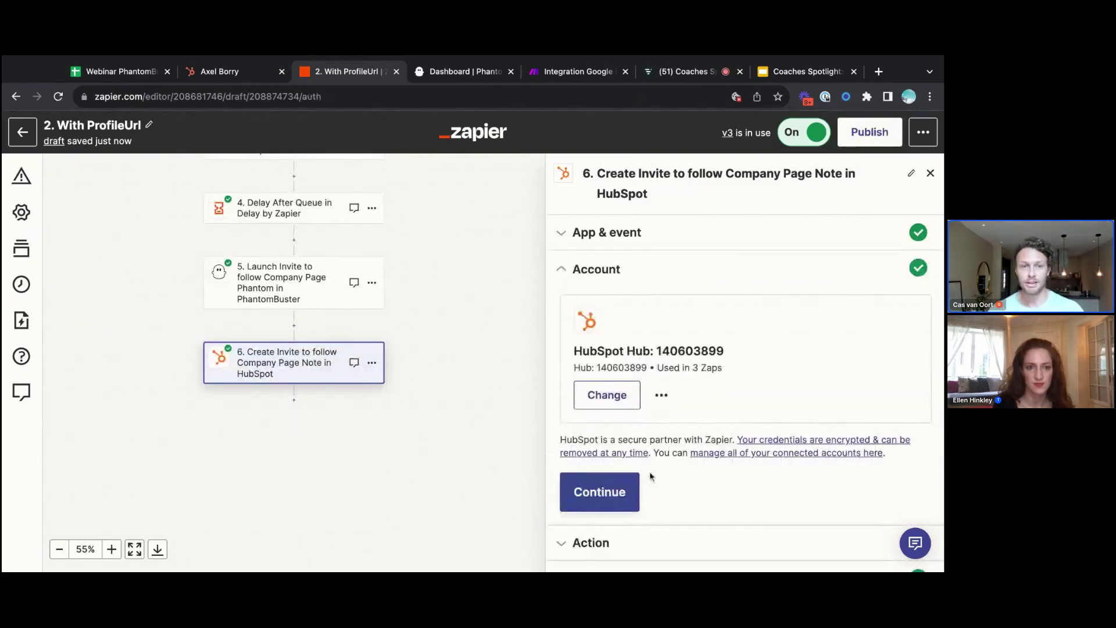
{"action": "left_click", "coordinate": [631, 496]}
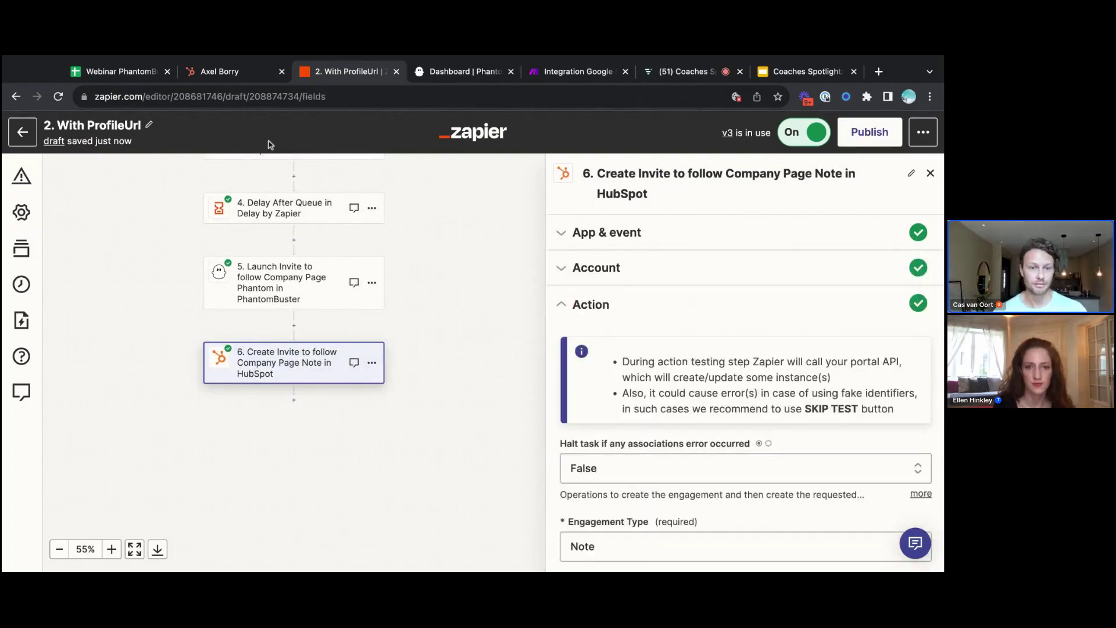
{"action": "left_click", "coordinate": [250, 74]}
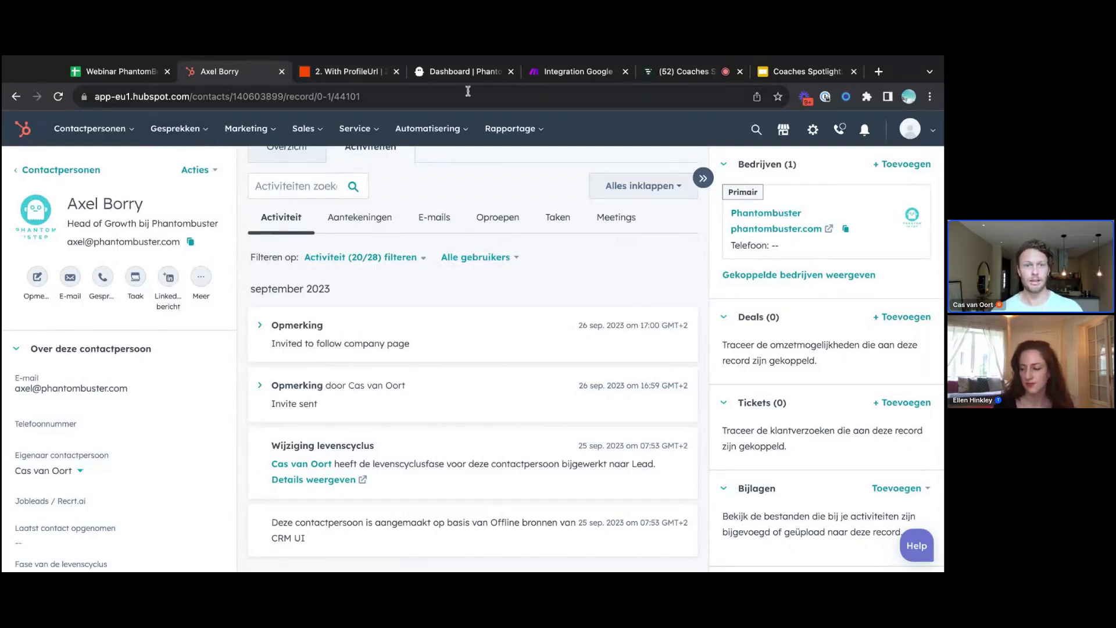
Return to Zapier, open the 2. No ProfileURL Zap from the Webinar Phantombuster folder for editing, and review its sequence of steps
{"action": "left_click", "coordinate": [336, 76]}
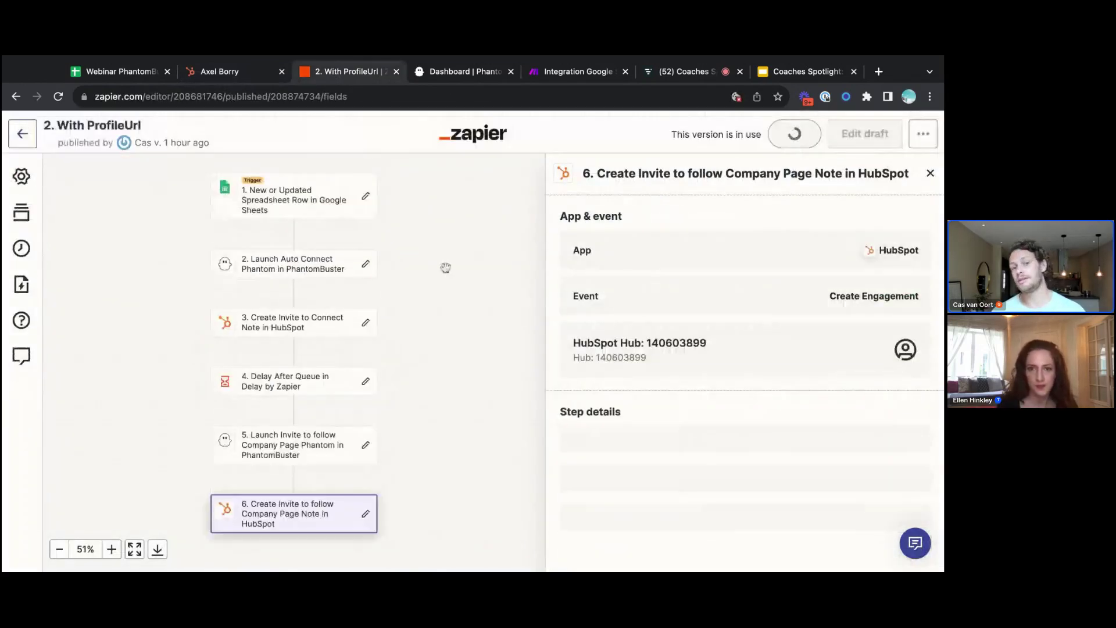
{"action": "left_click", "coordinate": [23, 134]}
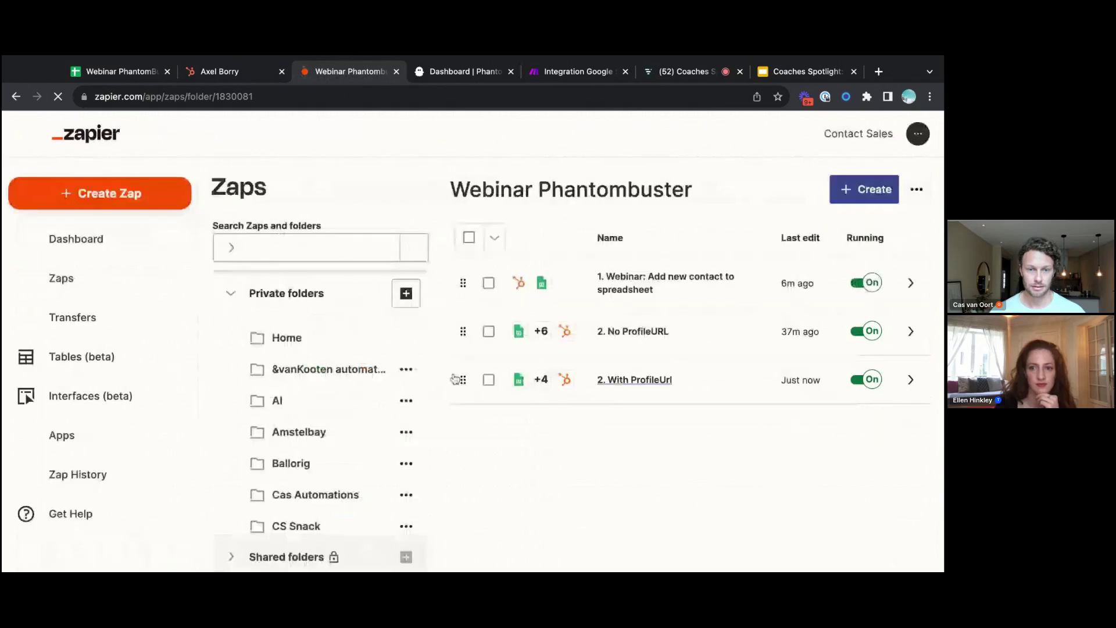
{"action": "left_click", "coordinate": [632, 332]}
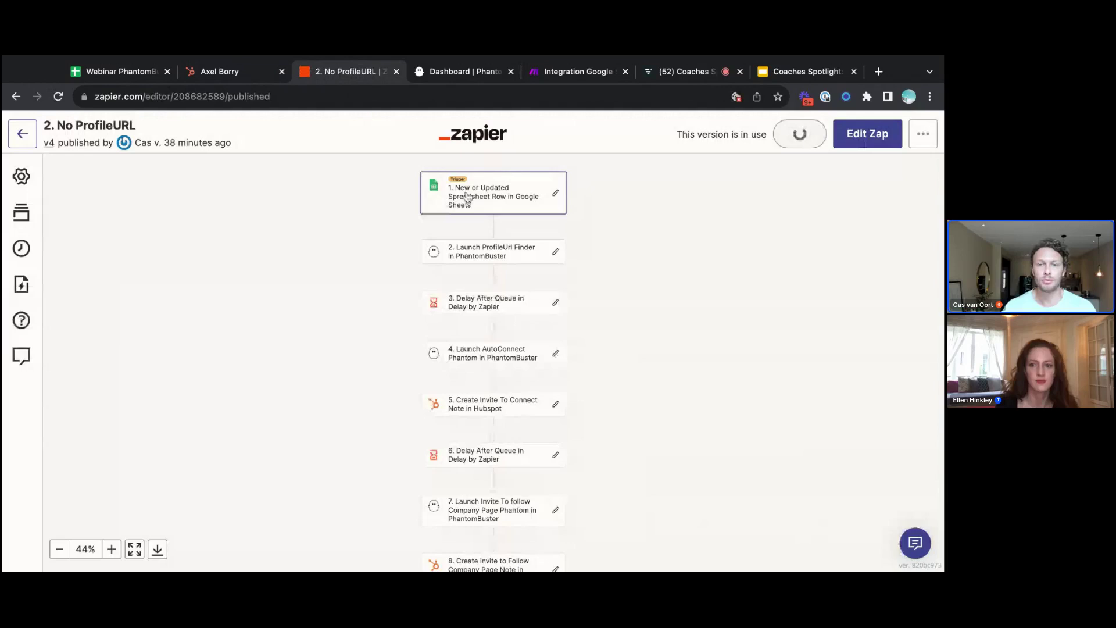
{"action": "left_click", "coordinate": [872, 136]}
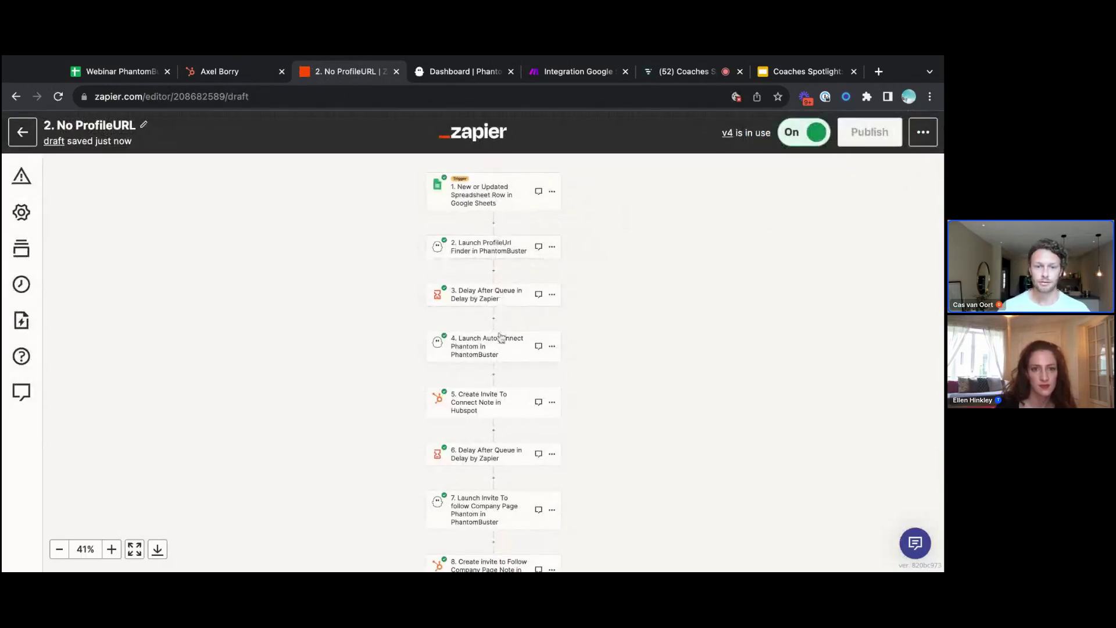
{"action": "scroll", "coordinate": [499, 346], "scroll_direction": "down", "scroll_amount": 1}
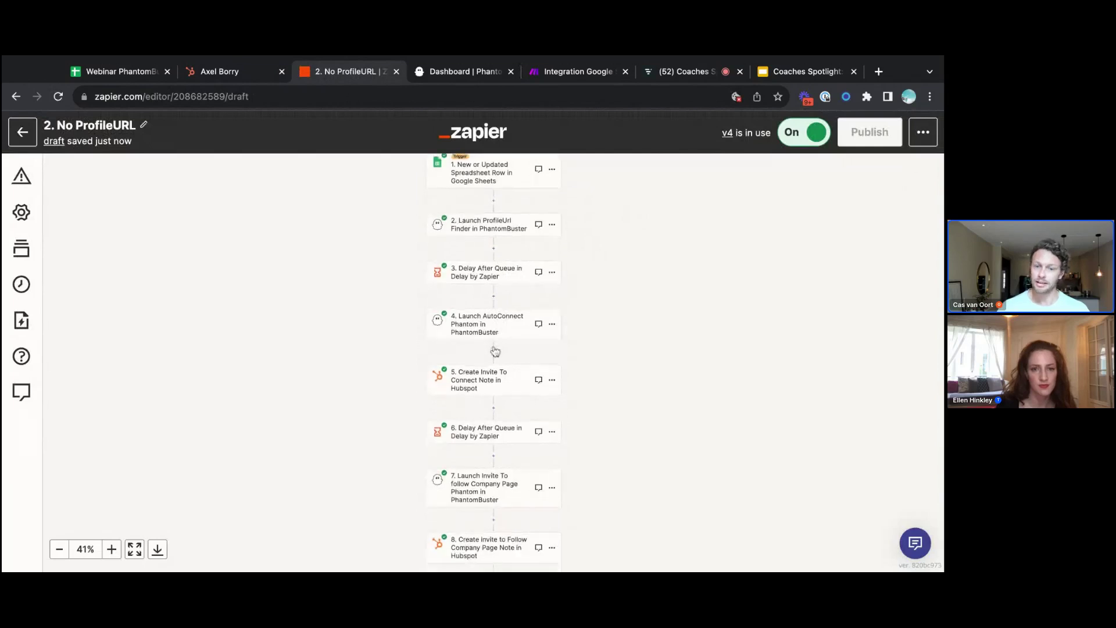
{"action": "scroll", "coordinate": [532, 453], "scroll_direction": "down", "scroll_amount": 1}
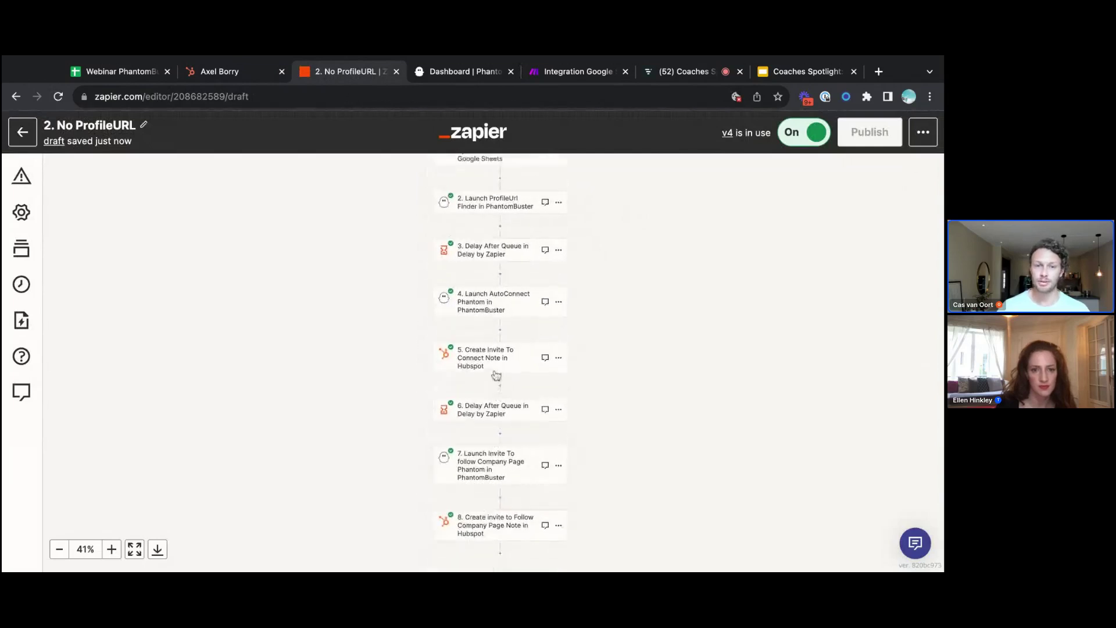
{"action": "scroll", "coordinate": [496, 375], "scroll_direction": "up", "scroll_amount": 3}
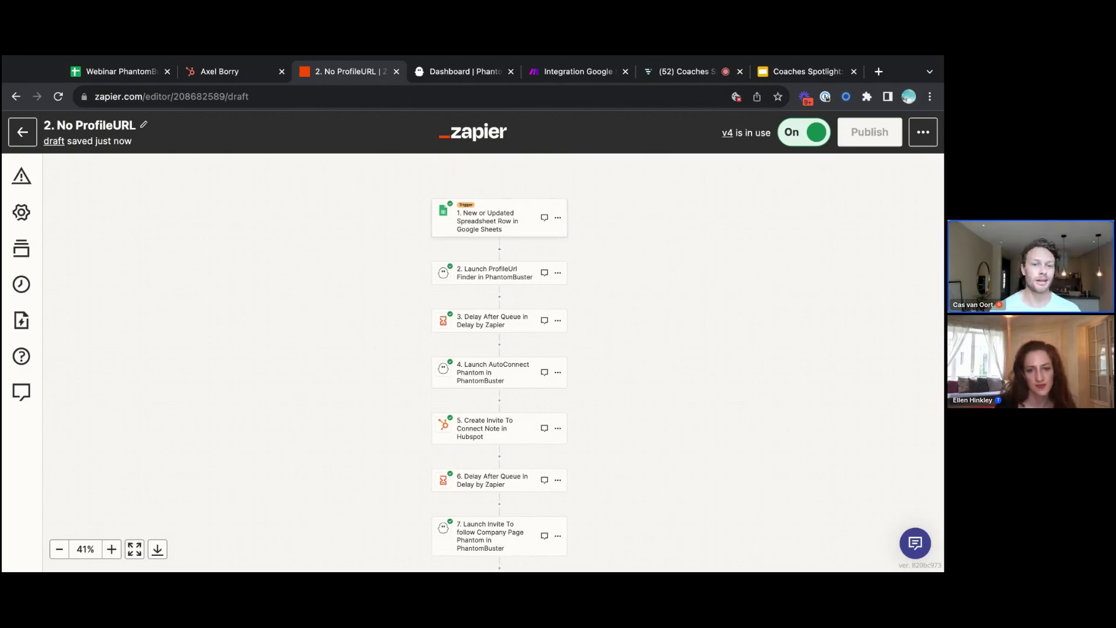
Open the Google Sheets trigger step, and inspect the FILTER formula in A2 of the No ProfileUrl sheet in the Webinar PhantomBuster spreadsheet
{"action": "left_click", "coordinate": [499, 217]}
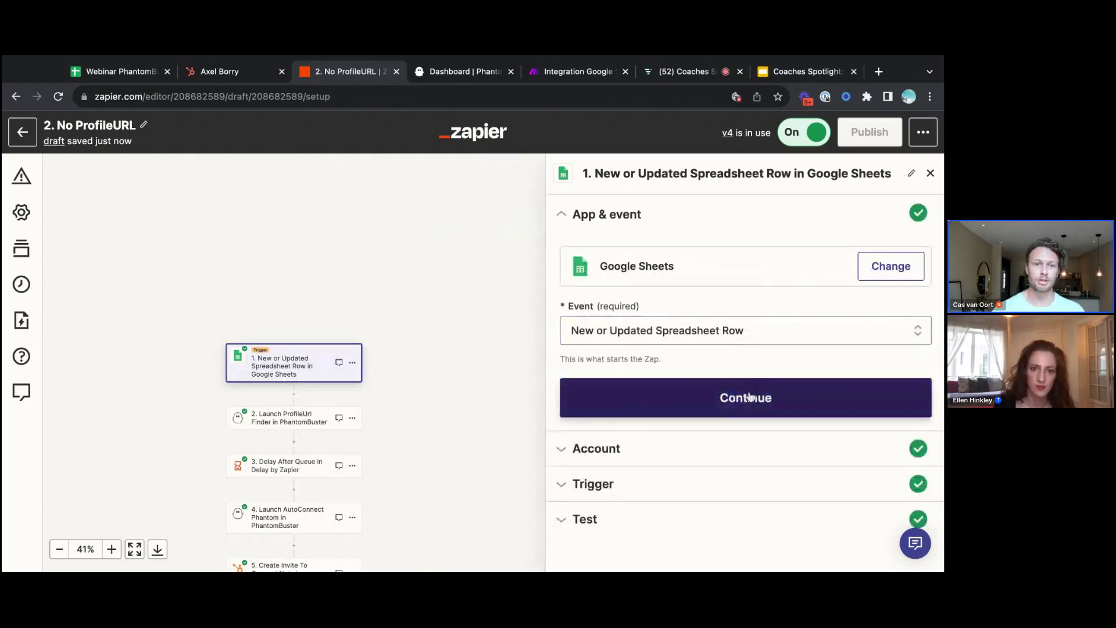
{"action": "left_click", "coordinate": [115, 72]}
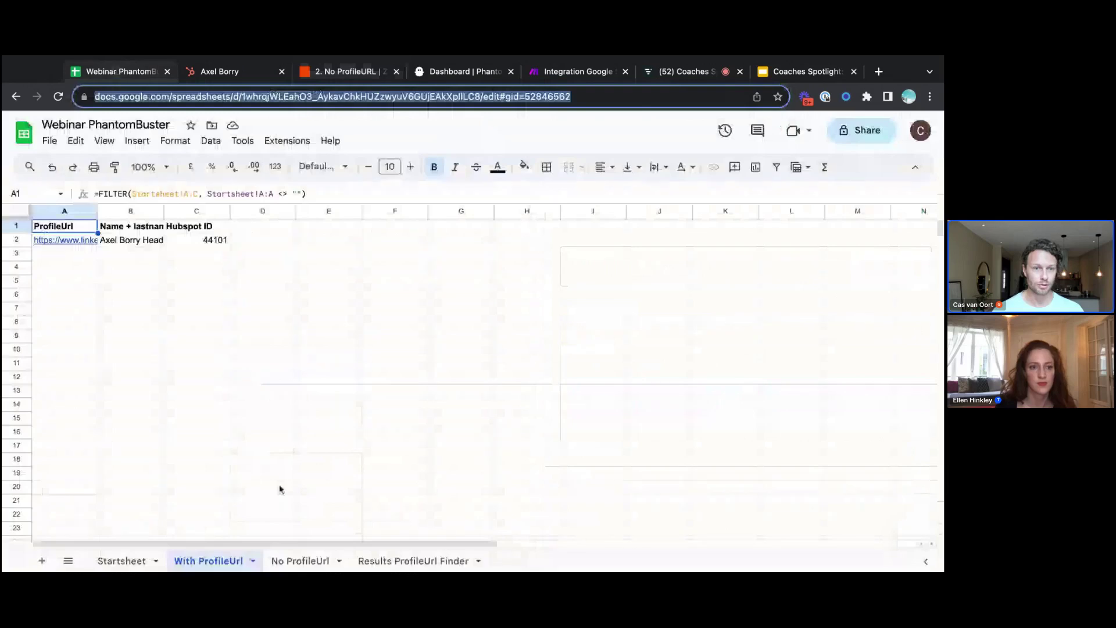
{"action": "left_click", "coordinate": [308, 562]}
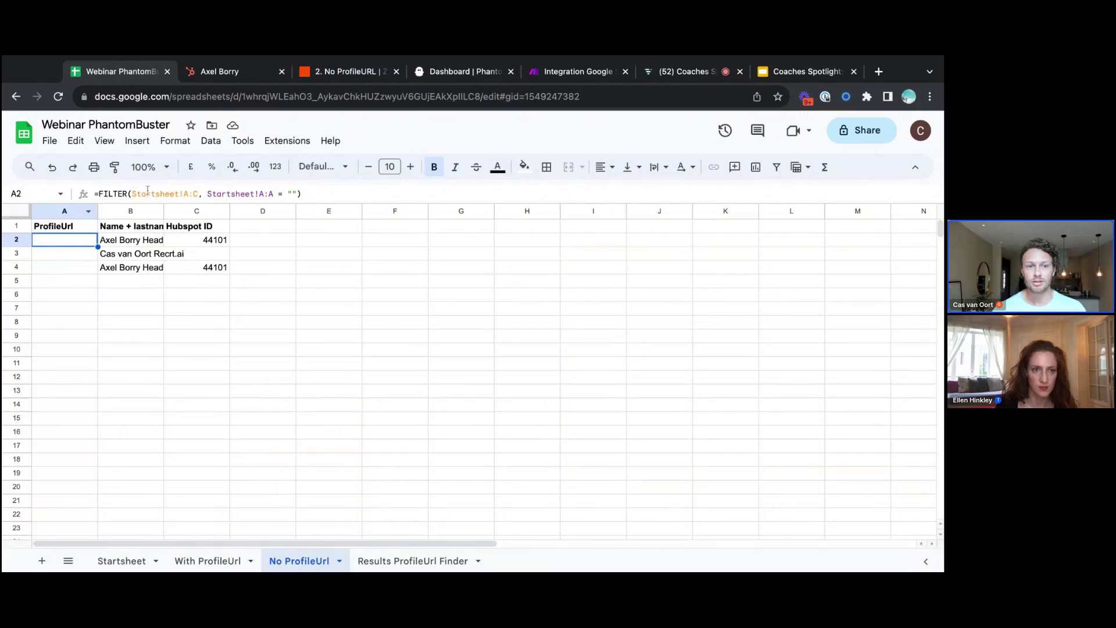
{"action": "left_click", "coordinate": [322, 197]}
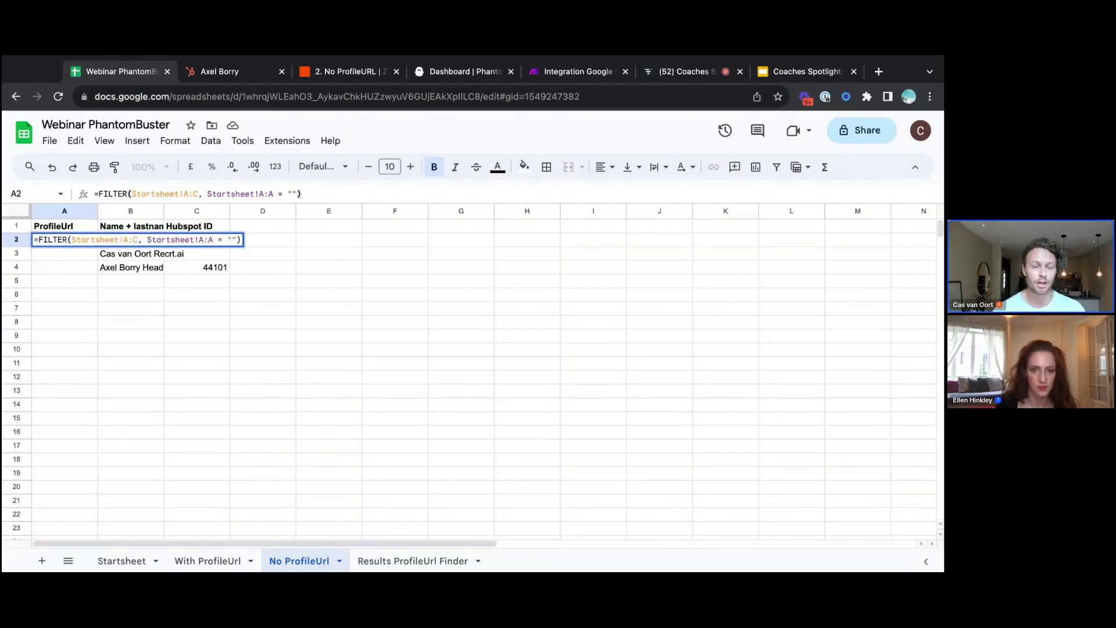
{"action": "left_click", "coordinate": [324, 309]}
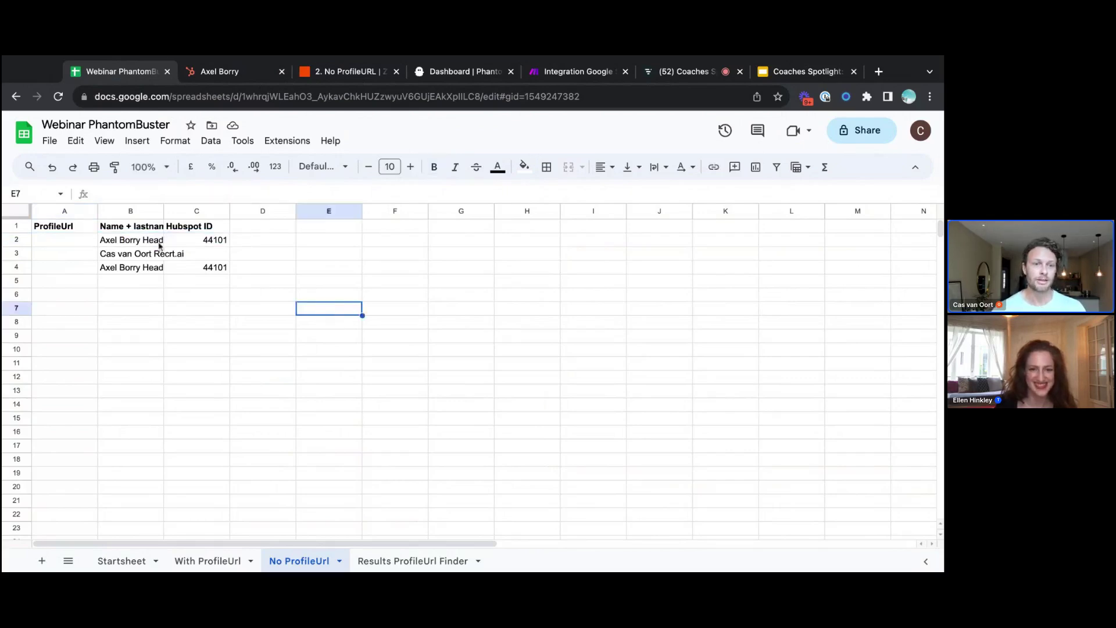
Inspect the full contents of cell B2 in the name column, showing how the contact's name and job title are combined
{"action": "left_click", "coordinate": [153, 244]}
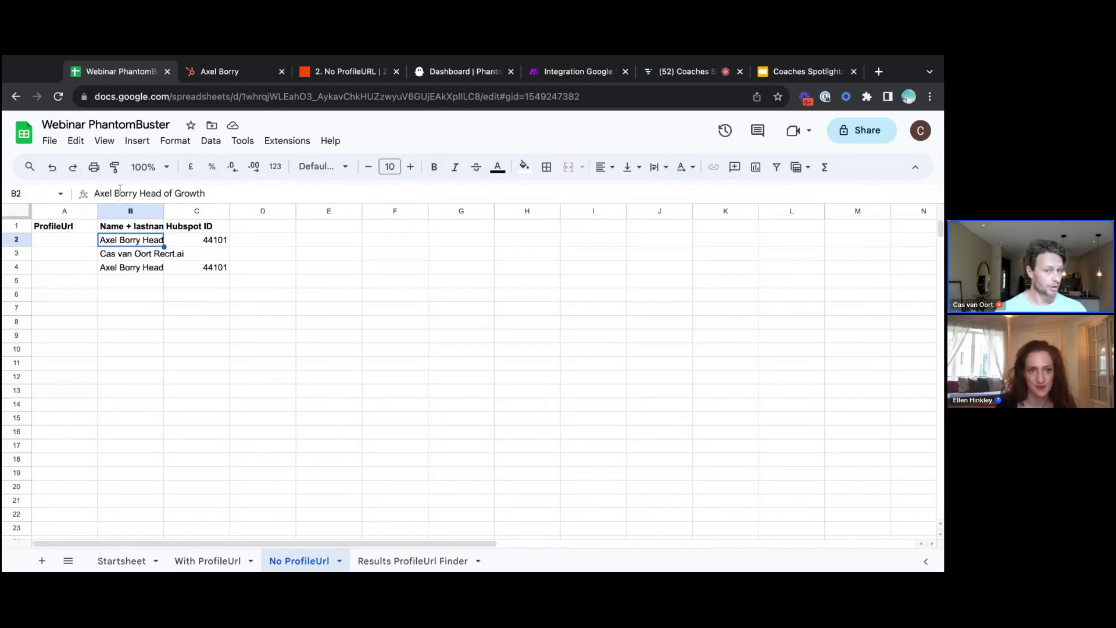
{"action": "left_click", "coordinate": [228, 195]}
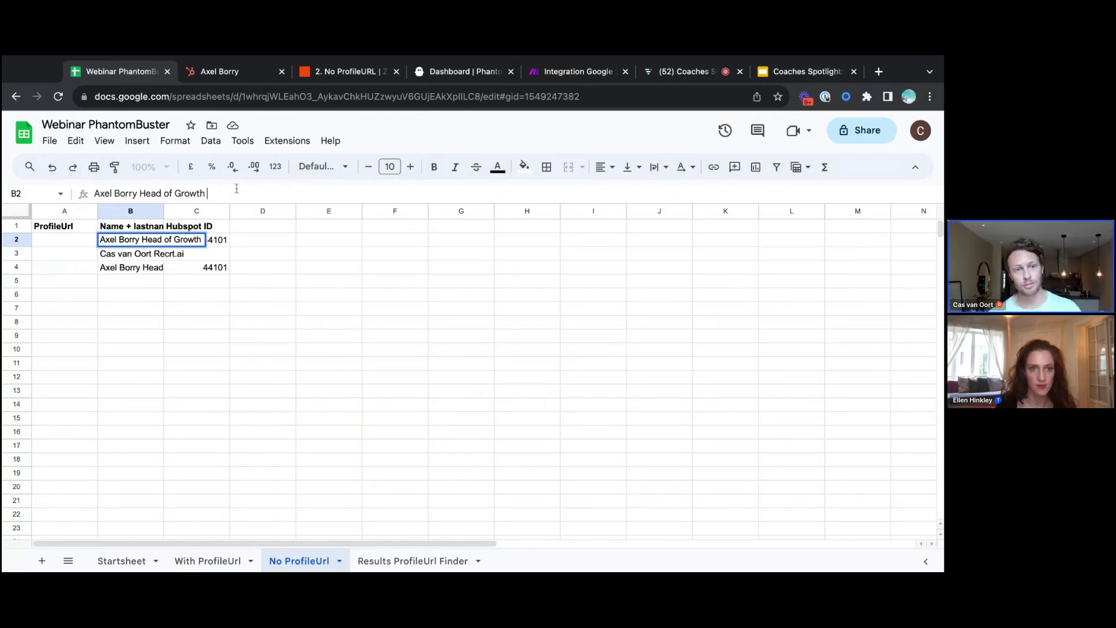
{"action": "left_click", "coordinate": [250, 239]}
{"action": "left_click", "coordinate": [154, 240]}
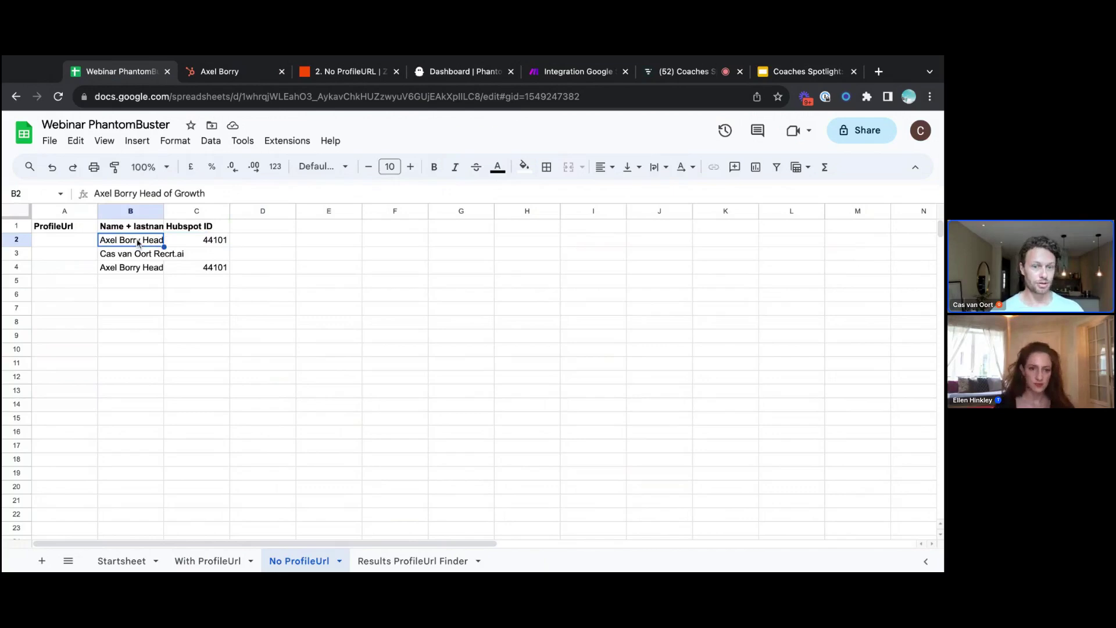
Return to the 2. No ProfileURL Zap and review the spreadsheet, worksheet and trigger column settings of its Google Sheets trigger
{"action": "left_click", "coordinate": [267, 95]}
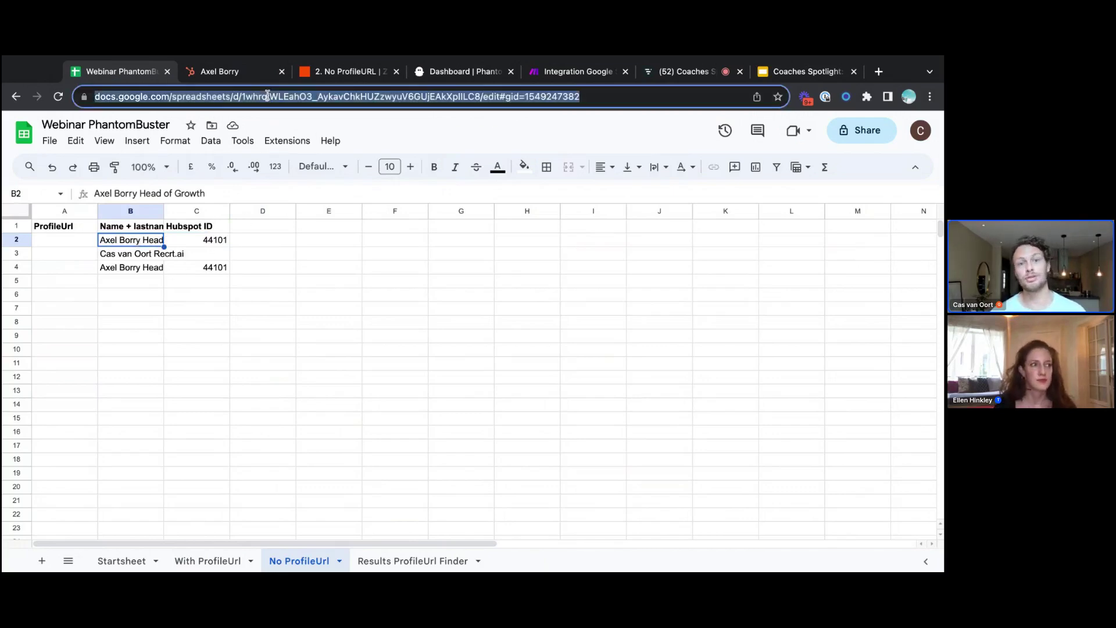
{"action": "left_click", "coordinate": [444, 72]}
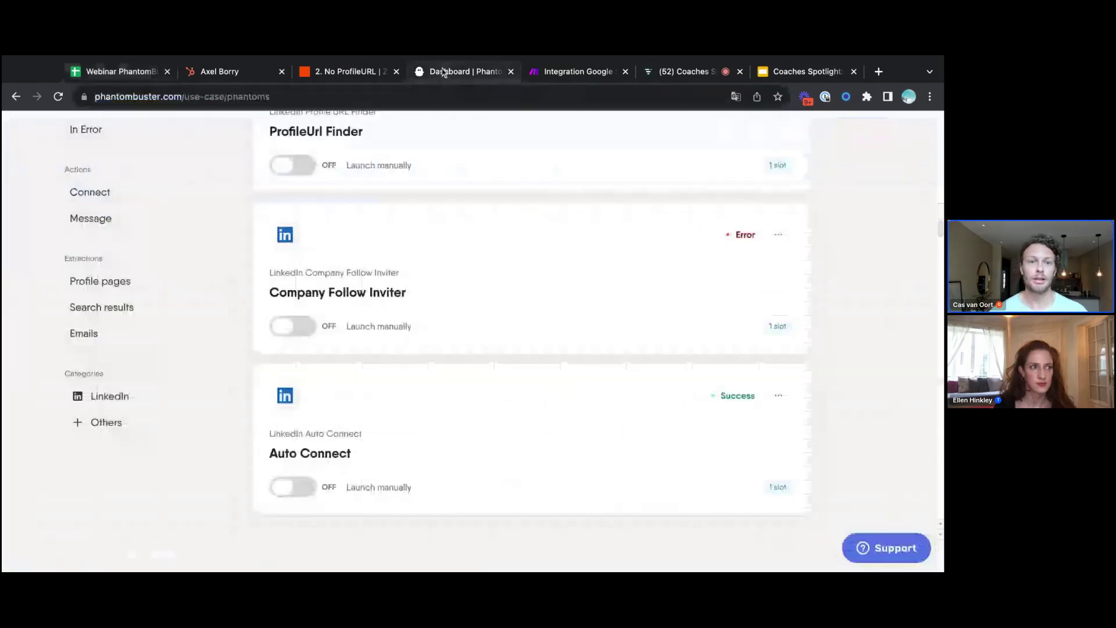
{"action": "left_click", "coordinate": [372, 72]}
{"action": "left_click", "coordinate": [803, 403]}
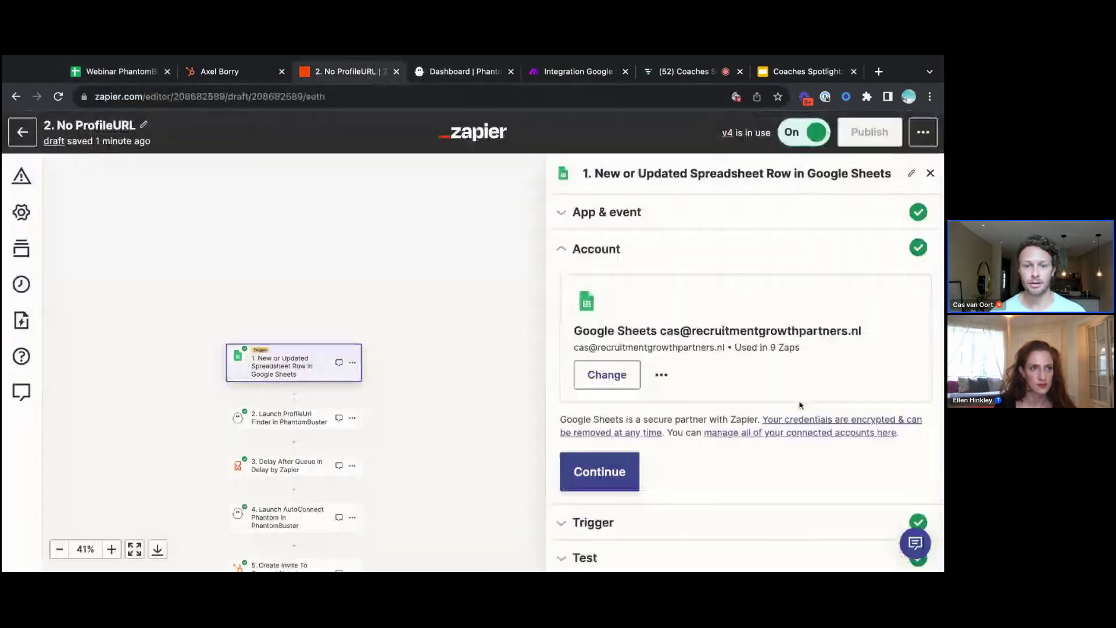
{"action": "left_click", "coordinate": [624, 470]}
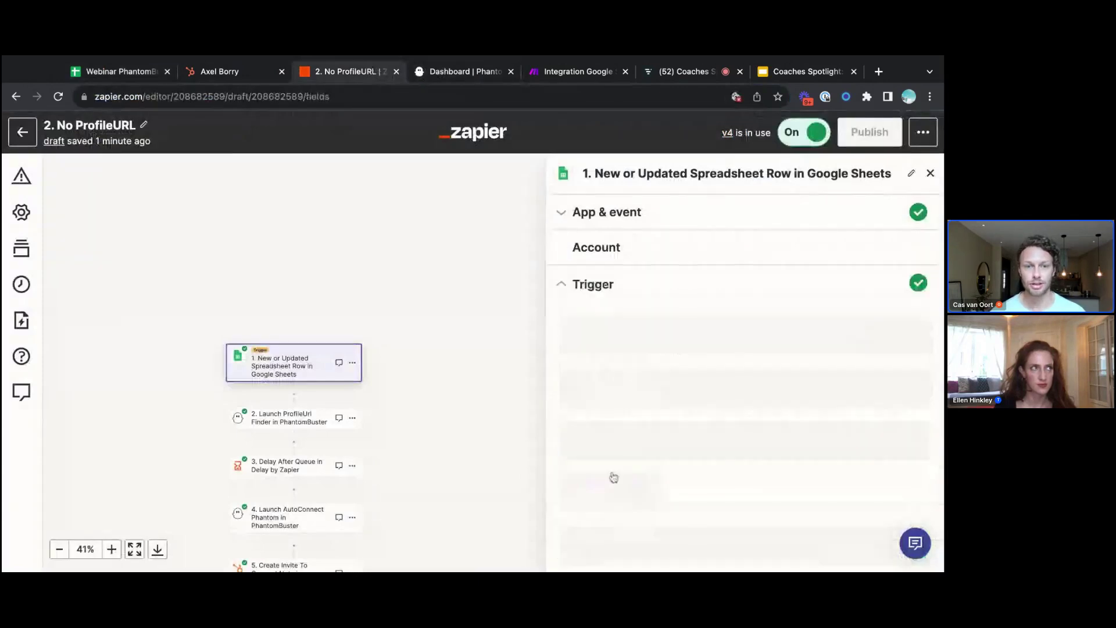
{"action": "scroll", "coordinate": [690, 434], "scroll_direction": "down", "scroll_amount": 1}
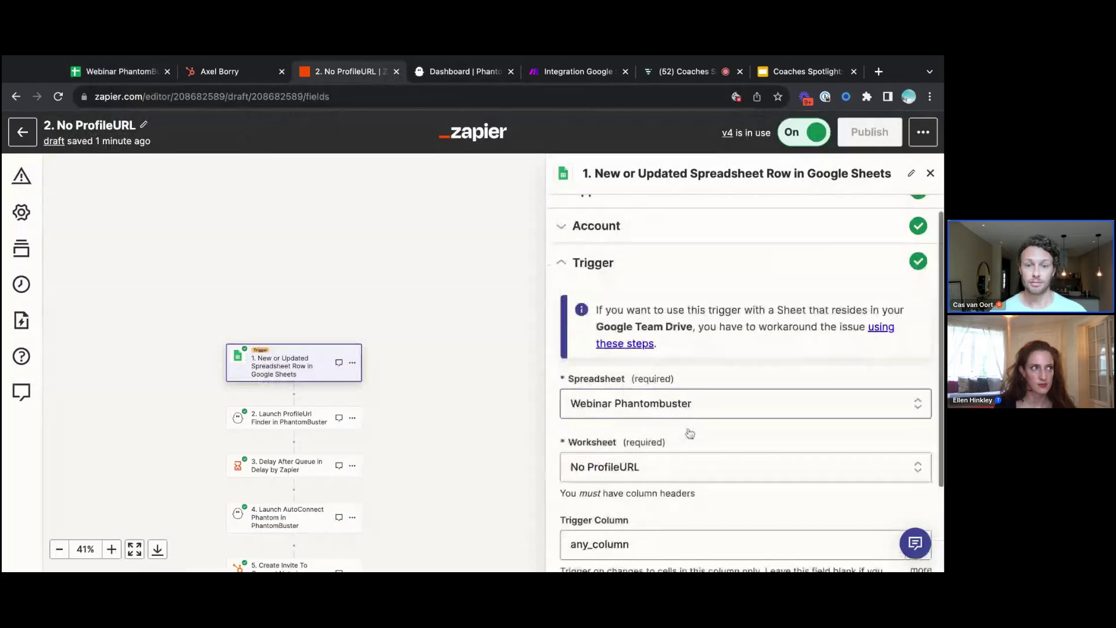
{"action": "scroll", "coordinate": [690, 434], "scroll_direction": "down", "scroll_amount": 2}
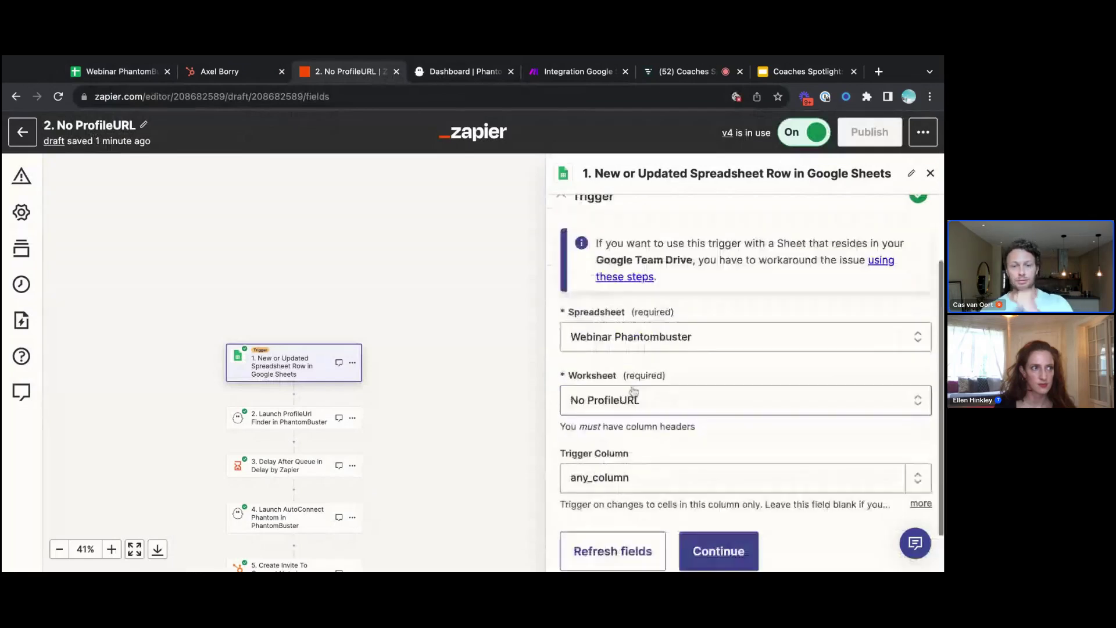
{"action": "scroll", "coordinate": [635, 402], "scroll_direction": "down", "scroll_amount": 2}
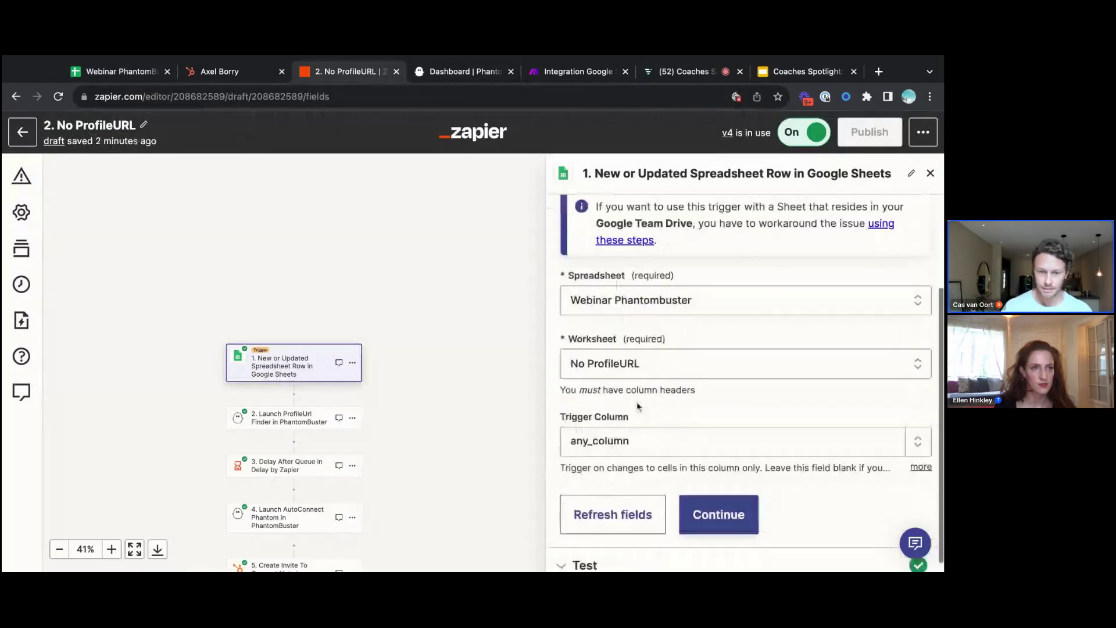
Inspect the Spreadsheet Row D test record of the trigger and continue with it to the Launch ProfileUrl Finder step
{"action": "left_click", "coordinate": [709, 523]}
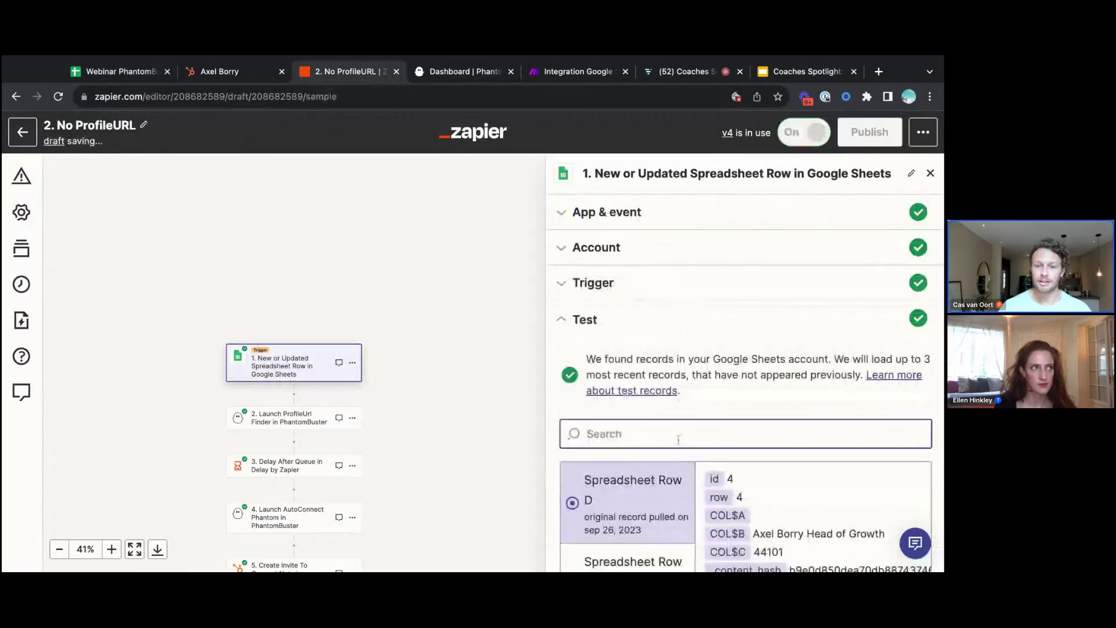
{"action": "scroll", "coordinate": [679, 440], "scroll_direction": "down", "scroll_amount": 1}
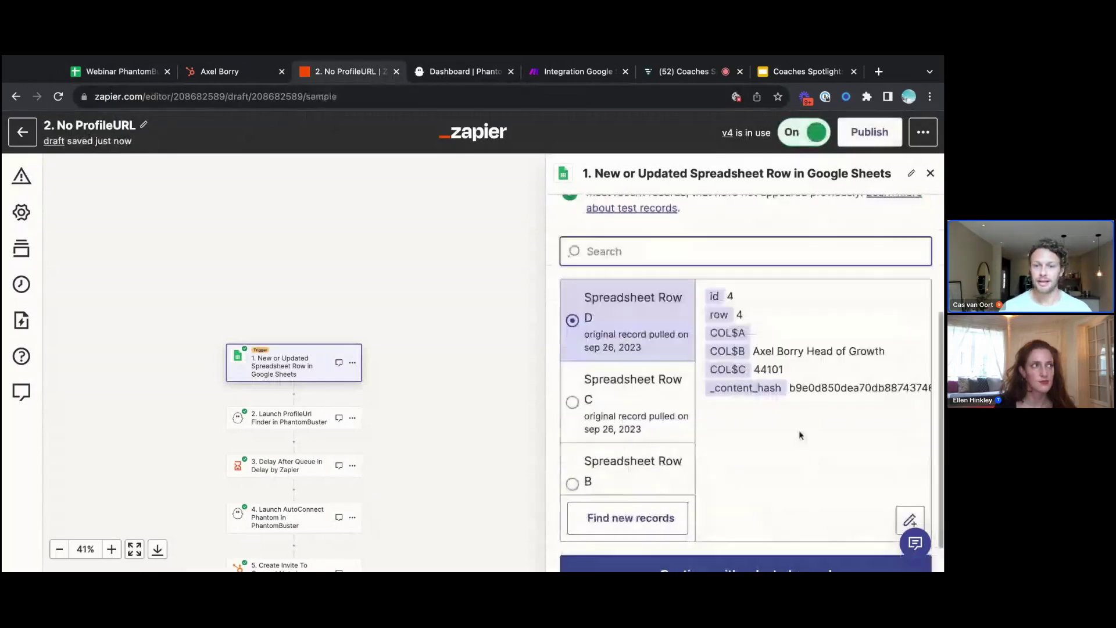
{"action": "left_click_drag", "start_coordinate": [867, 352], "coordinate": [768, 351]}
{"action": "left_click", "coordinate": [768, 351]}
{"action": "scroll", "coordinate": [787, 379], "scroll_direction": "down", "scroll_amount": 1}
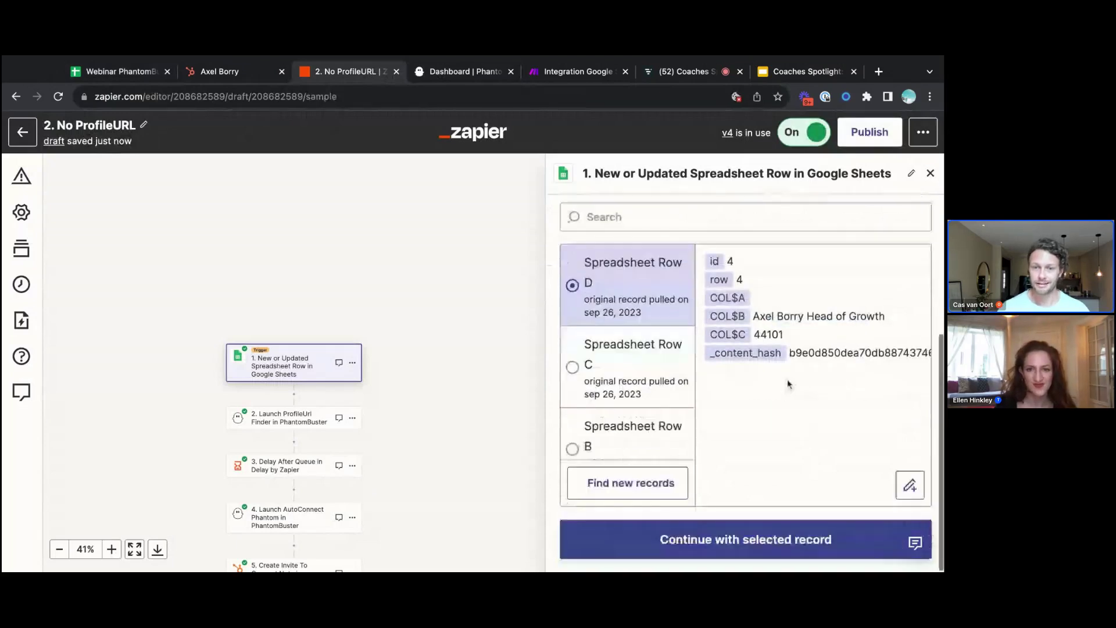
{"action": "left_click", "coordinate": [718, 544]}
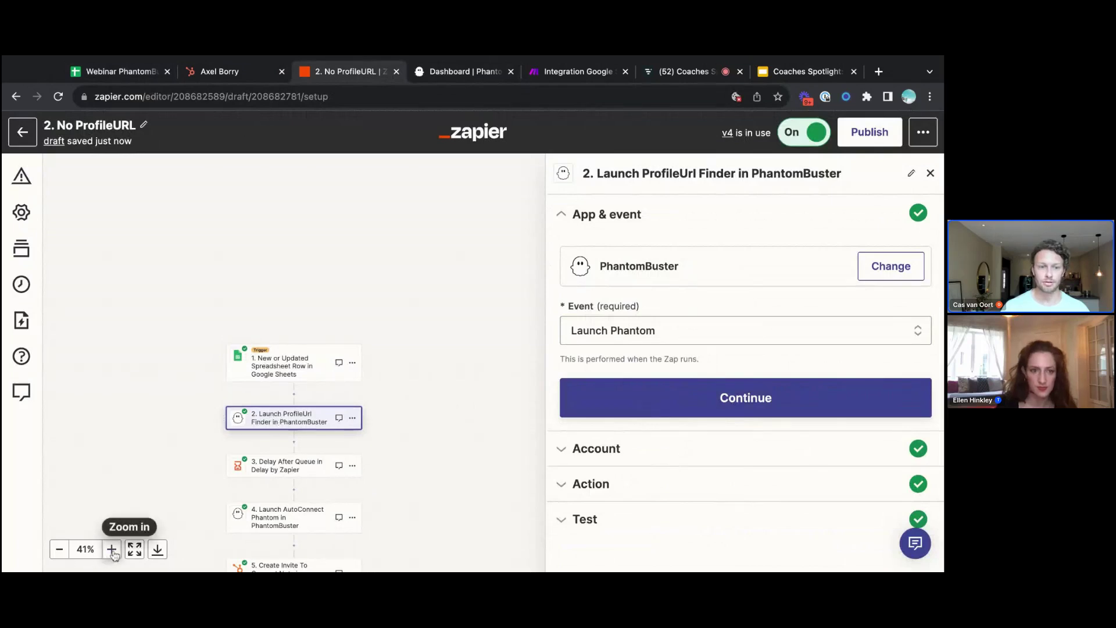
Open the action fields of the Launch ProfileUrl Finder step and review the Phantom name and the wait-for-output setting
{"action": "left_click", "coordinate": [111, 551]}
{"action": "left_click", "coordinate": [111, 550]}
{"action": "left_click", "coordinate": [112, 550]}
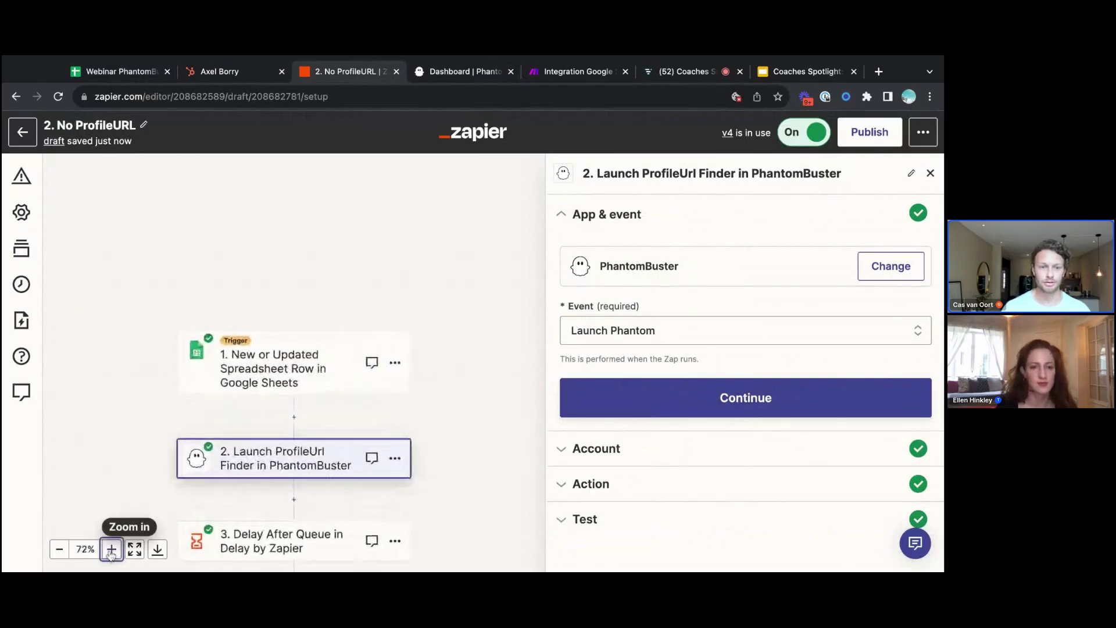
{"action": "left_click", "coordinate": [111, 550]}
{"action": "scroll", "coordinate": [88, 465], "scroll_direction": "down", "scroll_amount": 3}
{"action": "scroll", "coordinate": [88, 466], "scroll_direction": "down", "scroll_amount": 1}
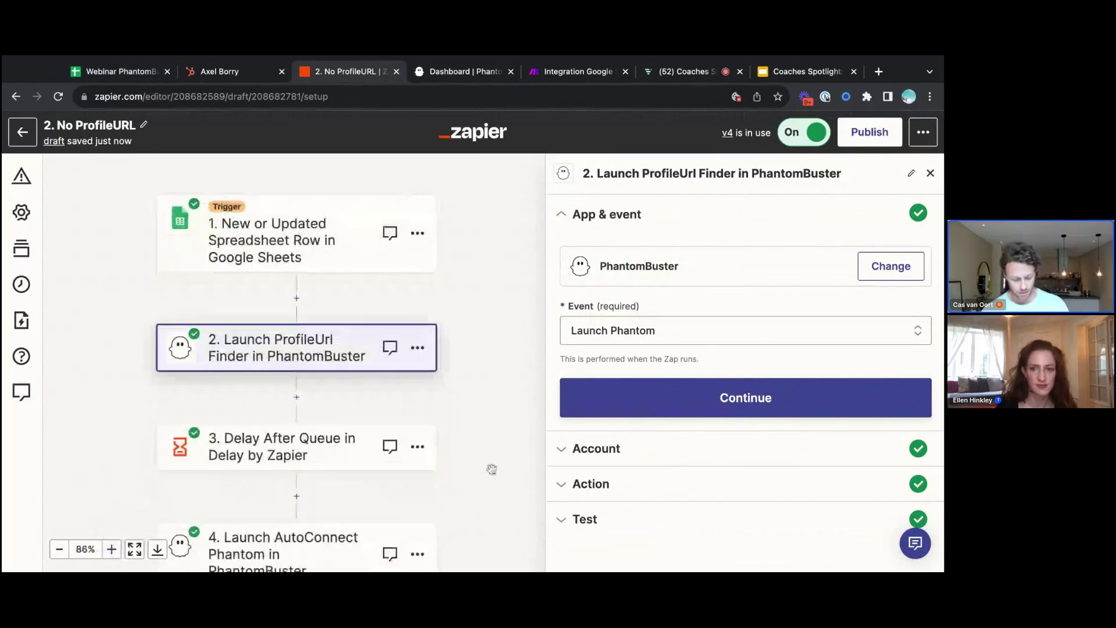
{"action": "left_click", "coordinate": [686, 407]}
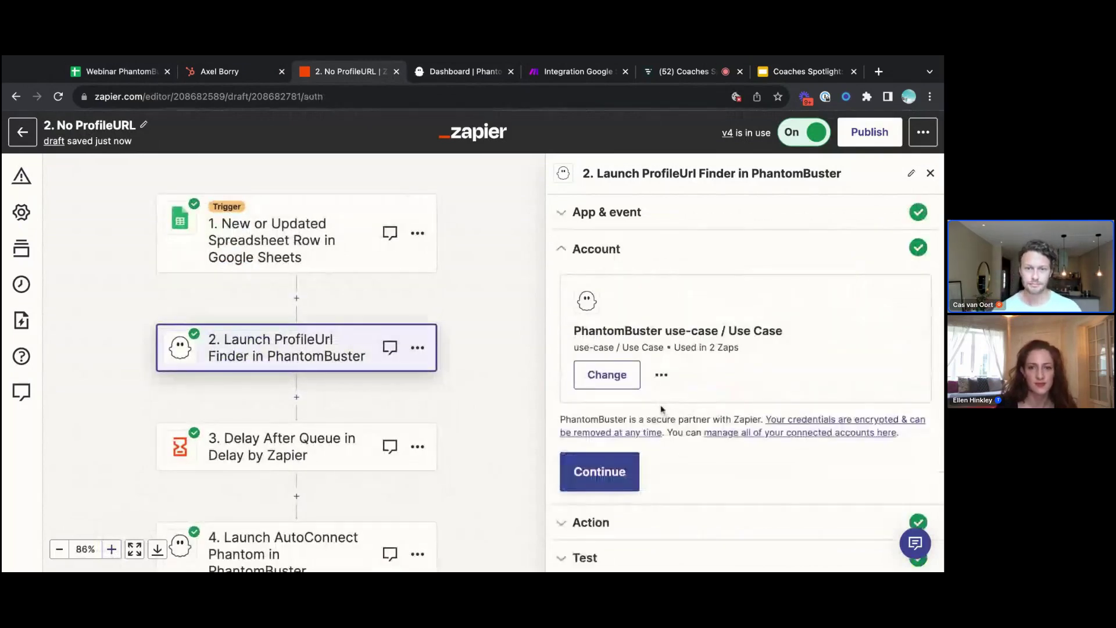
{"action": "left_click", "coordinate": [620, 472]}
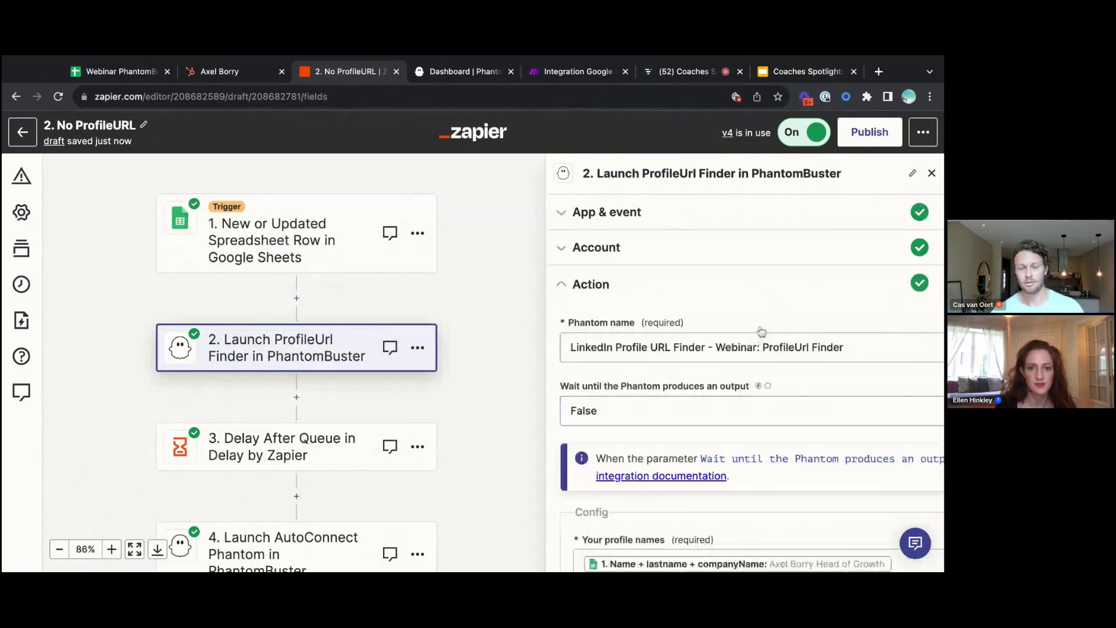
{"action": "scroll", "coordinate": [815, 350], "scroll_direction": "down", "scroll_amount": 1}
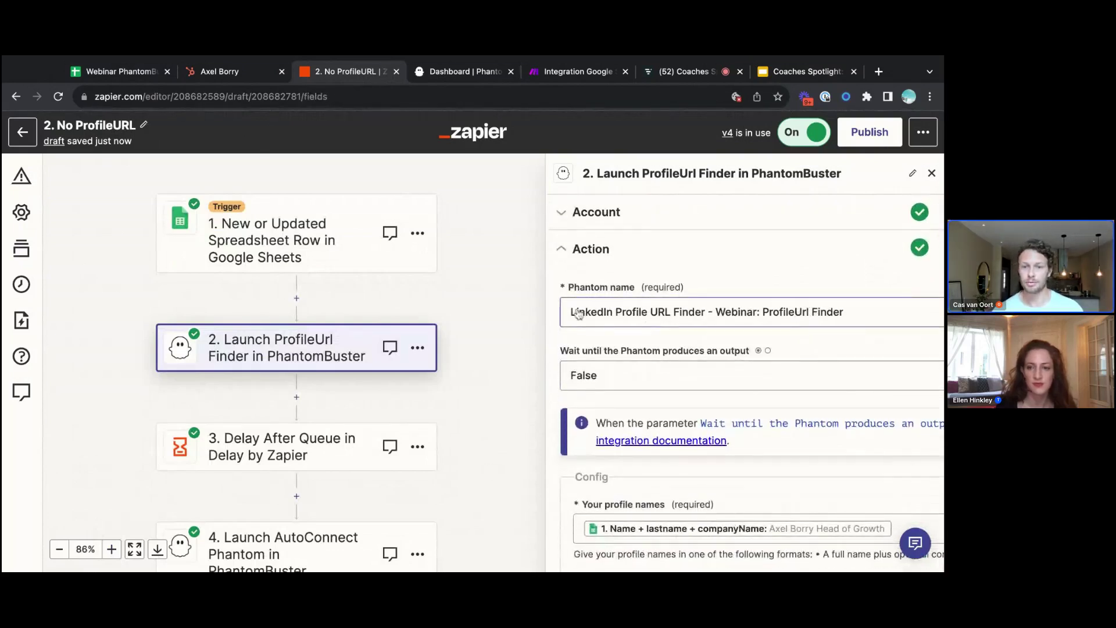
{"action": "scroll", "coordinate": [664, 314], "scroll_direction": "down", "scroll_amount": 2}
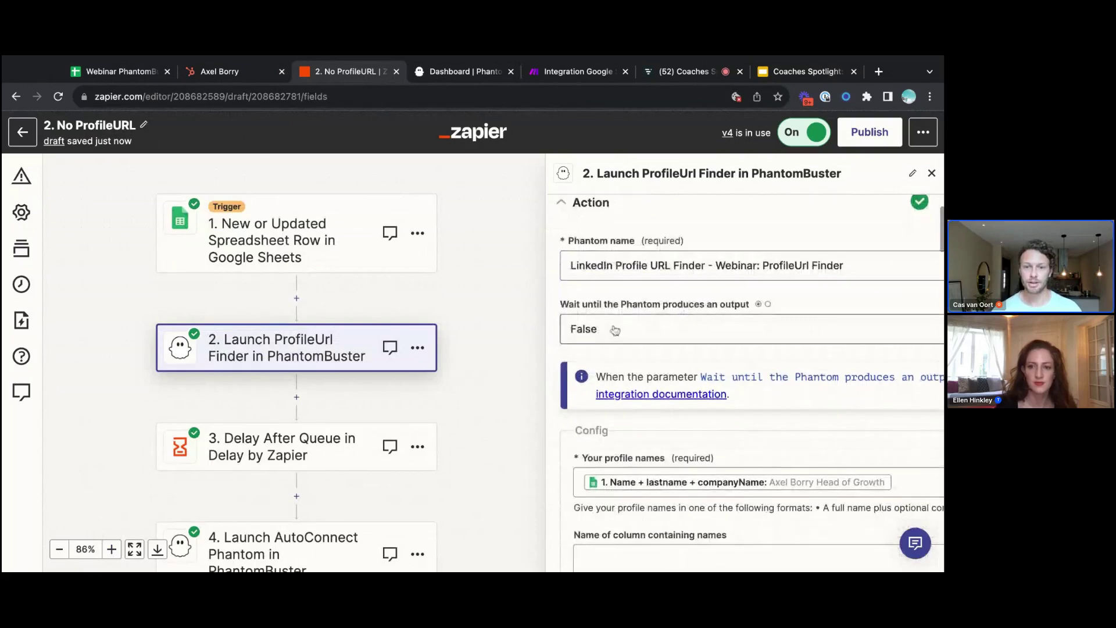
Examine the accepted formats for Your profile names and the remaining config fields down to Country & language
{"action": "scroll", "coordinate": [604, 331], "scroll_direction": "down", "scroll_amount": 3}
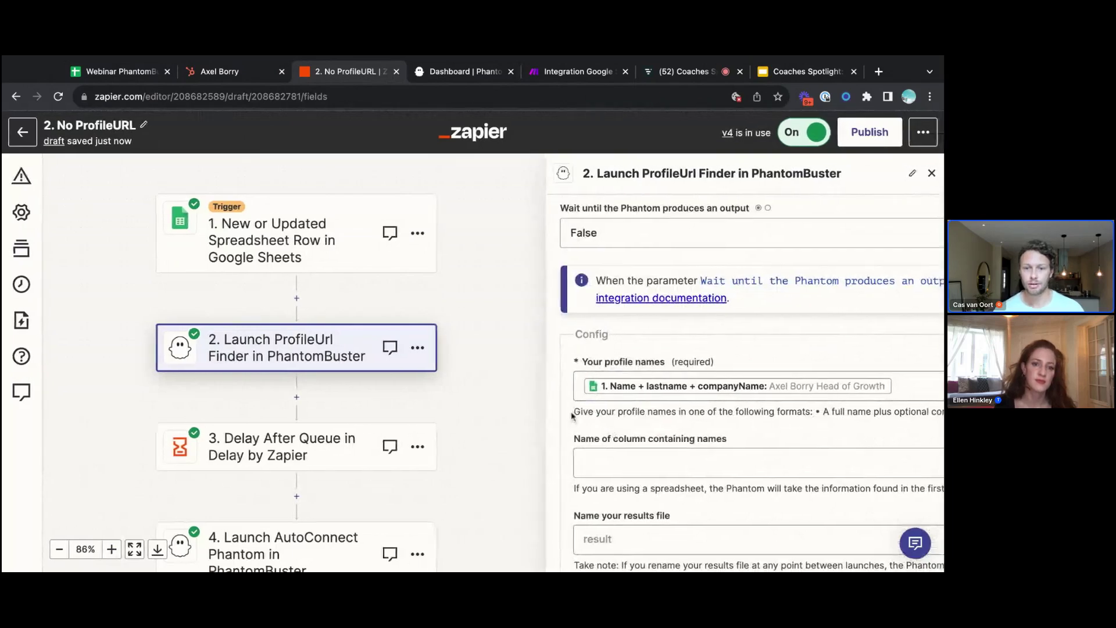
{"action": "left_click_drag", "start_coordinate": [574, 412], "coordinate": [900, 412]}
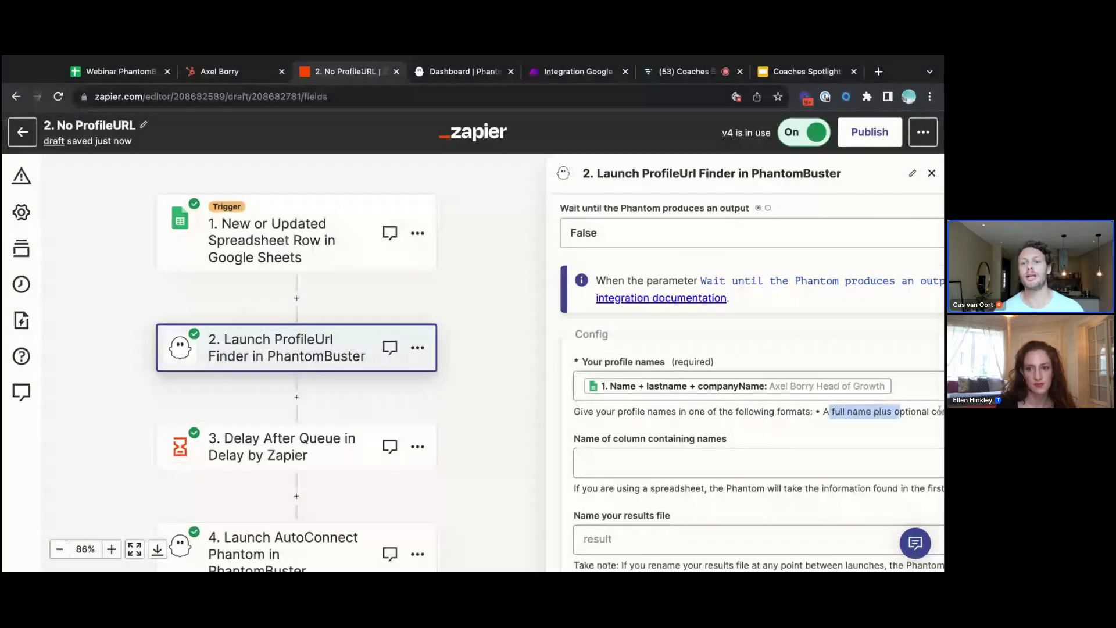
{"action": "left_click", "coordinate": [938, 411]}
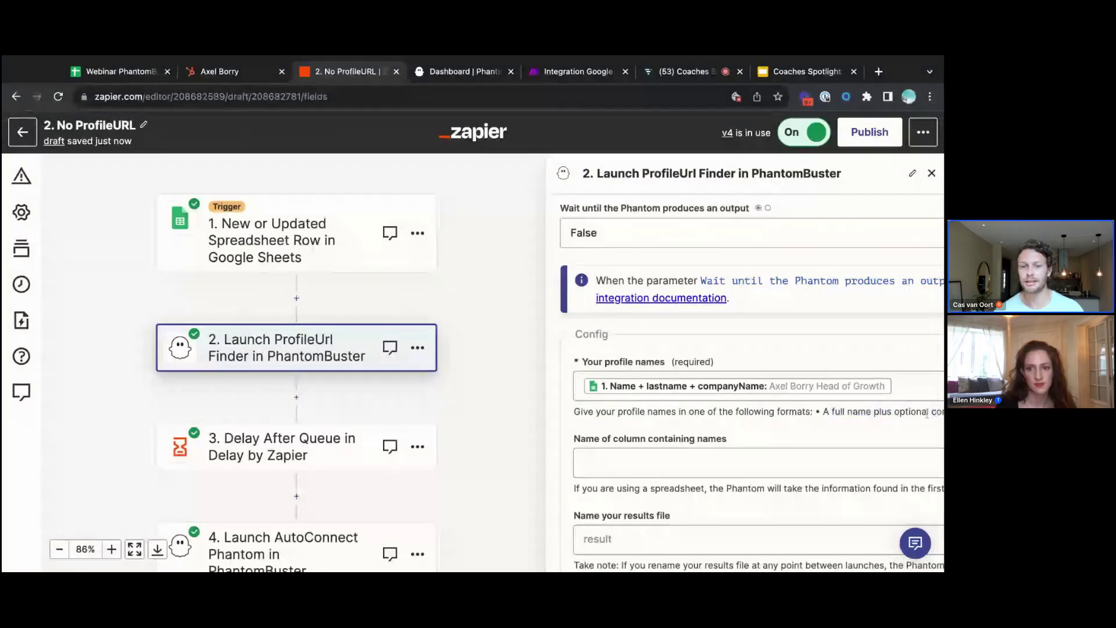
{"action": "scroll", "coordinate": [905, 406], "scroll_direction": "down", "scroll_amount": 1}
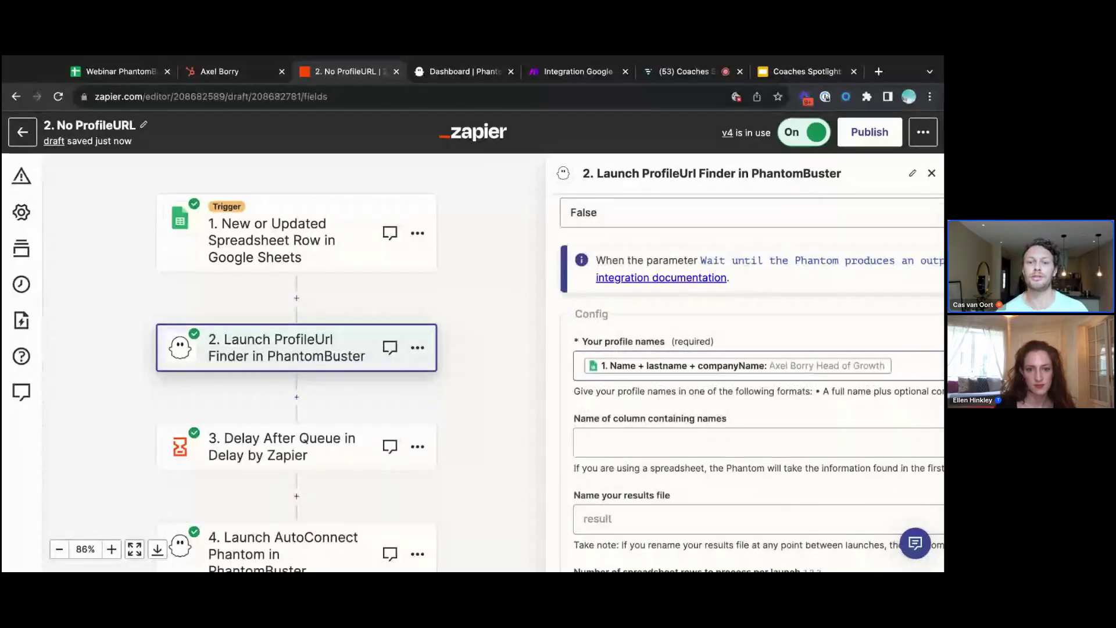
{"action": "scroll", "coordinate": [751, 378], "scroll_direction": "down", "scroll_amount": 2}
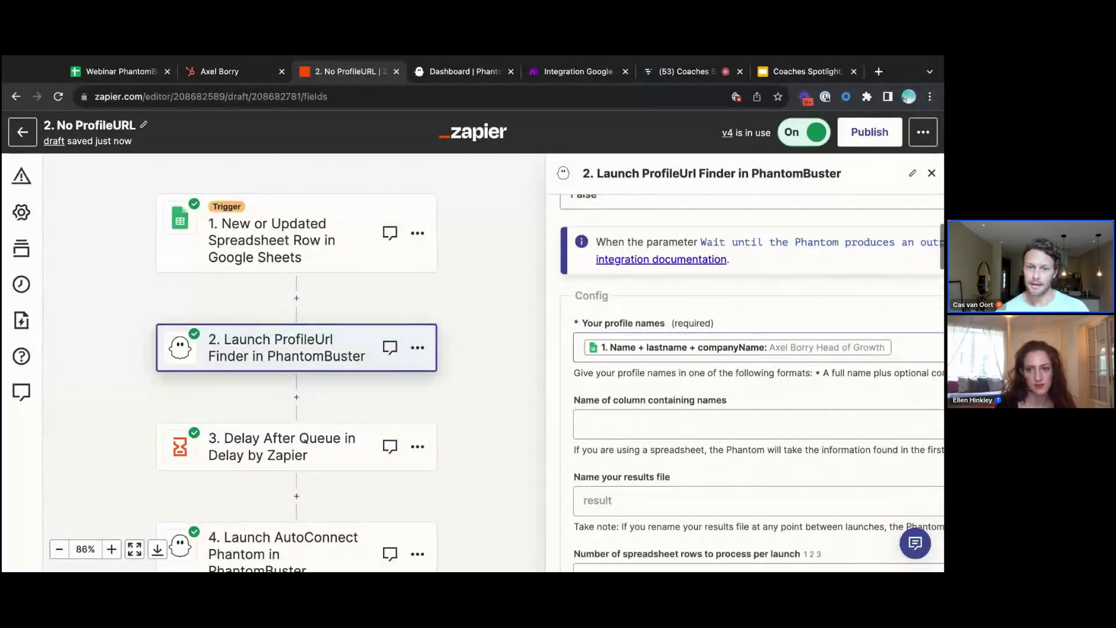
{"action": "scroll", "coordinate": [750, 378], "scroll_direction": "down", "scroll_amount": 4}
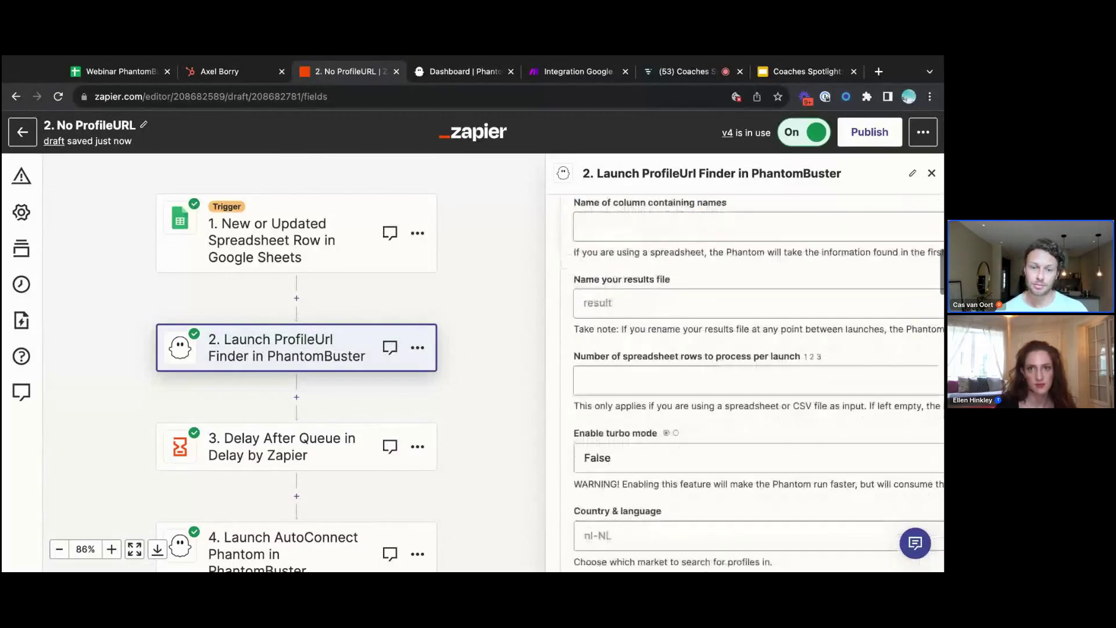
{"action": "scroll", "coordinate": [687, 420], "scroll_direction": "down", "scroll_amount": 3}
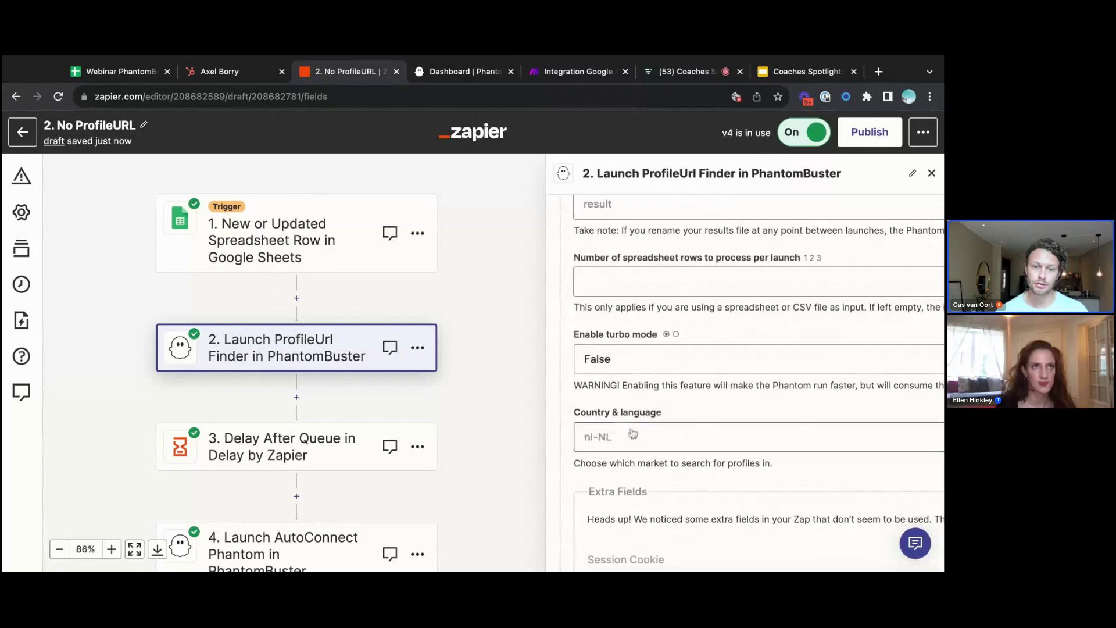
{"action": "left_click", "coordinate": [622, 442]}
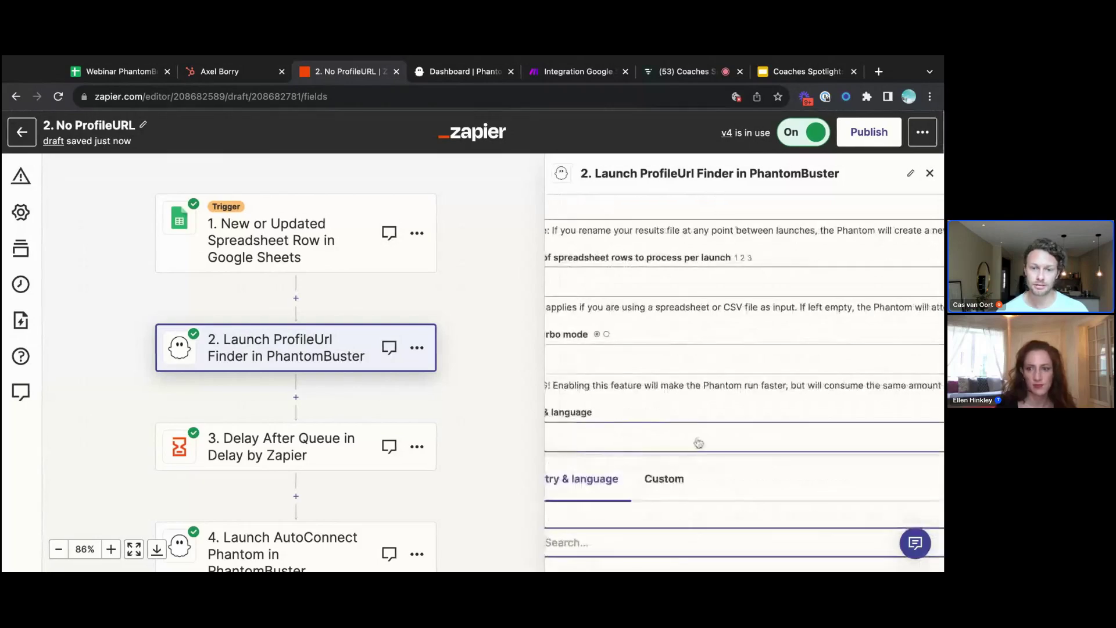
{"action": "scroll", "coordinate": [697, 431], "scroll_direction": "down", "scroll_amount": 1}
{"action": "scroll", "coordinate": [698, 431], "scroll_direction": "down", "scroll_amount": 3}
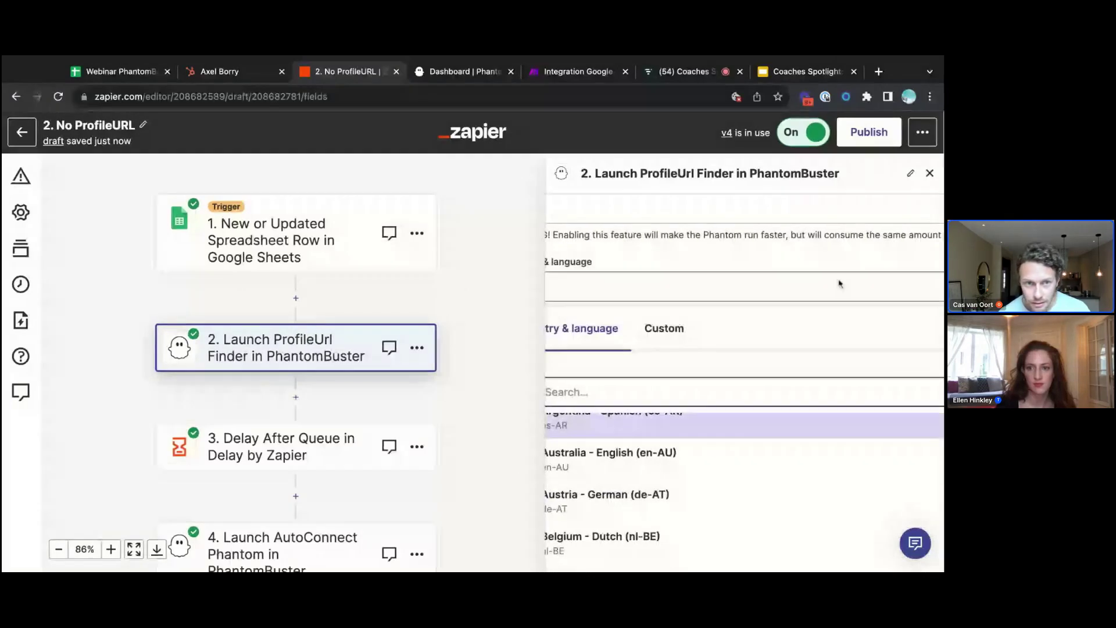
{"action": "left_click", "coordinate": [320, 278]}
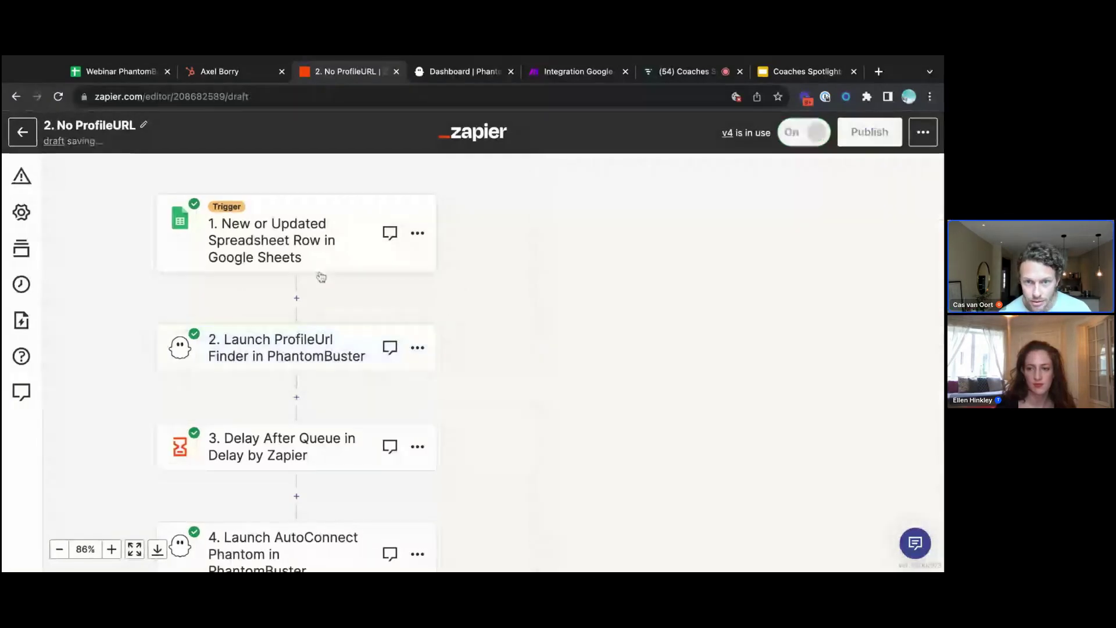
{"action": "left_click", "coordinate": [266, 343]}
{"action": "left_click", "coordinate": [773, 395]}
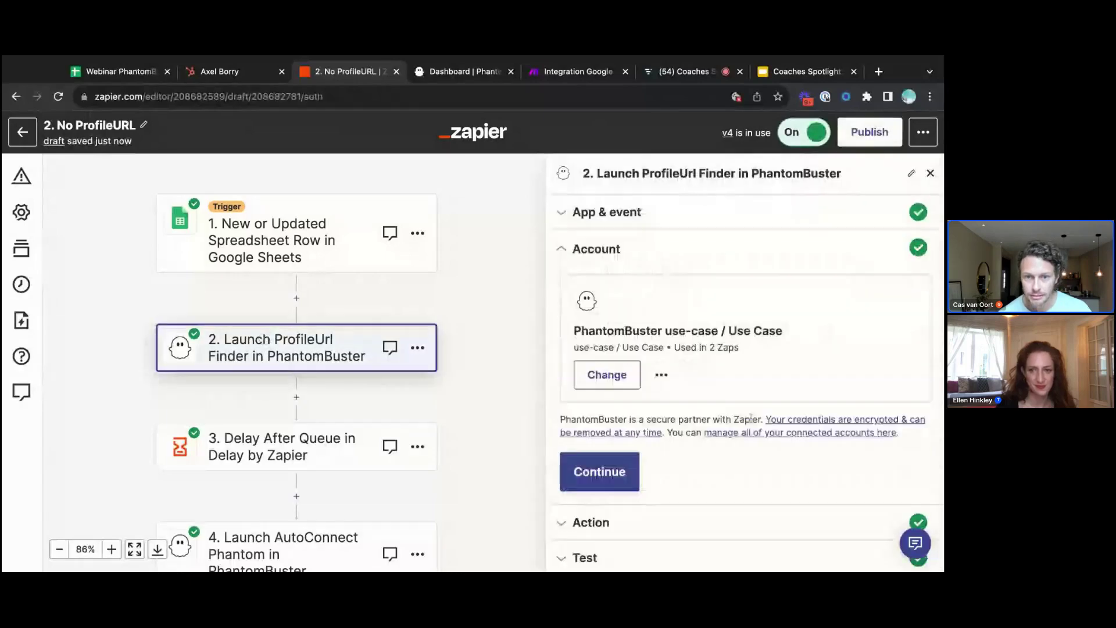
{"action": "left_click", "coordinate": [712, 523]}
{"action": "scroll", "coordinate": [684, 414], "scroll_direction": "down", "scroll_amount": 10}
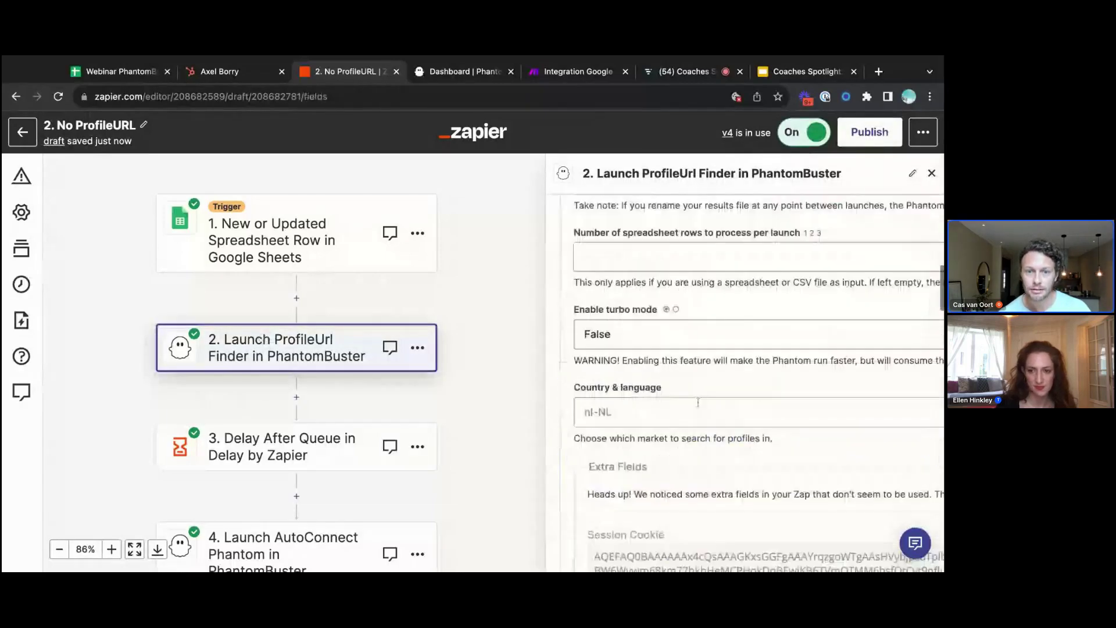
Set Country & language of the ProfileUrl Finder action to France - French (fr-FR) and look over the extra fields
{"action": "left_click", "coordinate": [669, 284]}
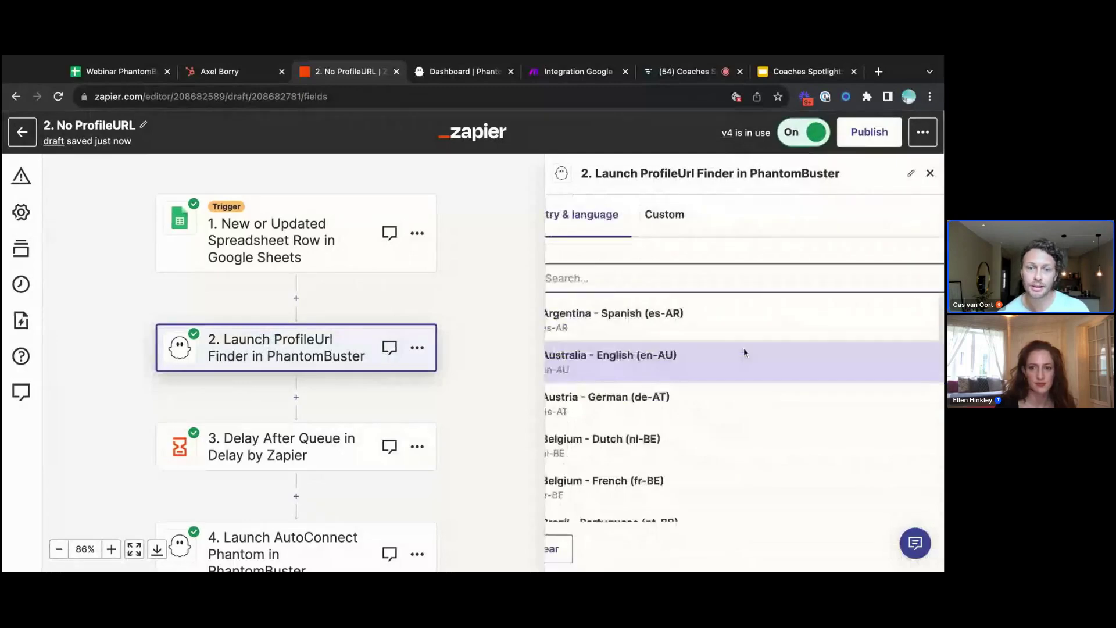
{"action": "scroll", "coordinate": [746, 352], "scroll_direction": "up", "scroll_amount": 1}
{"action": "scroll", "coordinate": [707, 463], "scroll_direction": "down", "scroll_amount": 5}
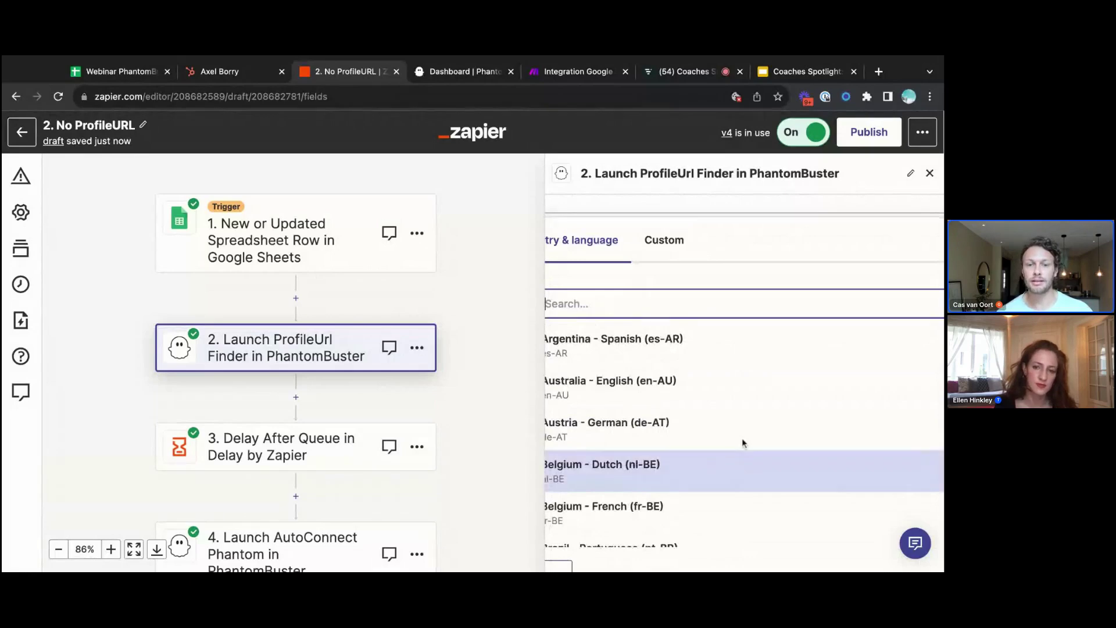
{"action": "scroll", "coordinate": [743, 443], "scroll_direction": "down", "scroll_amount": 1}
{"action": "scroll", "coordinate": [744, 443], "scroll_direction": "down", "scroll_amount": 2}
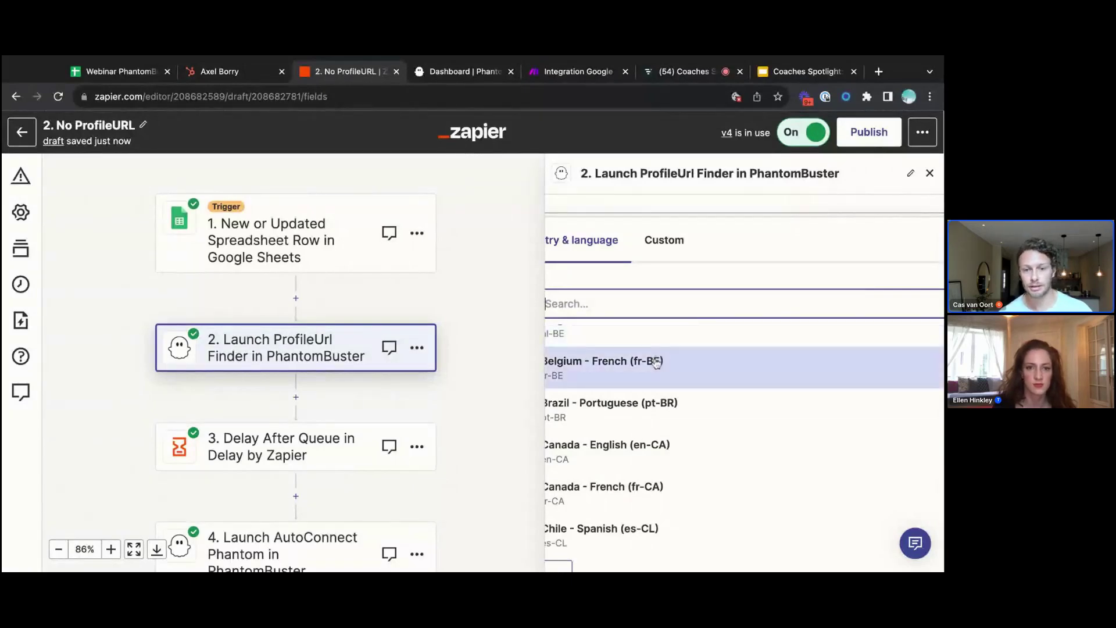
{"action": "scroll", "coordinate": [685, 375], "scroll_direction": "down", "scroll_amount": 5}
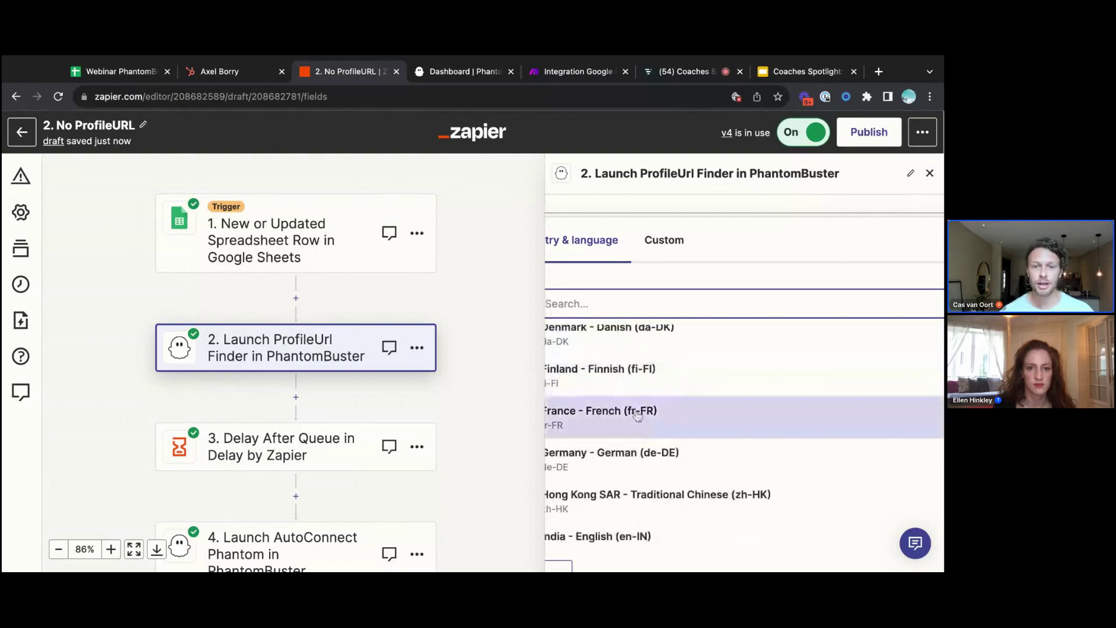
{"action": "left_click", "coordinate": [638, 413]}
{"action": "scroll", "coordinate": [670, 416], "scroll_direction": "up", "scroll_amount": 3}
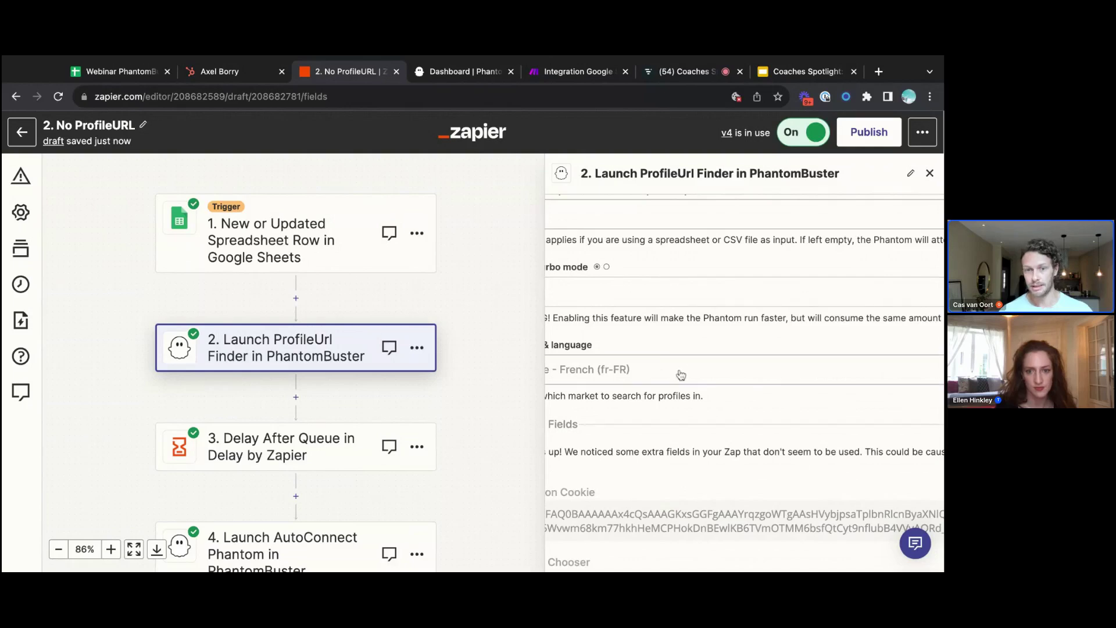
{"action": "scroll", "coordinate": [682, 366], "scroll_direction": "down", "scroll_amount": 2}
{"action": "scroll", "coordinate": [682, 374], "scroll_direction": "down", "scroll_amount": 5}
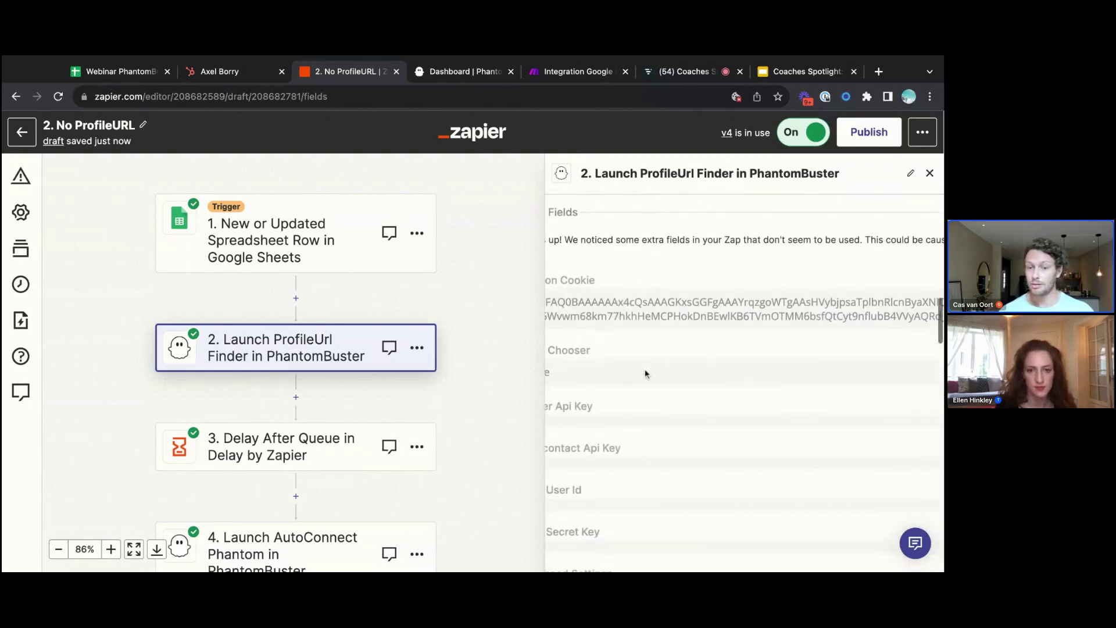
Switch to PhantomBuster and open the setup of the ProfileUrl Finder Phantom at its Profiles to find page
{"action": "scroll", "coordinate": [643, 369], "scroll_direction": "down", "scroll_amount": 10}
{"action": "scroll", "coordinate": [644, 369], "scroll_direction": "down", "scroll_amount": 12}
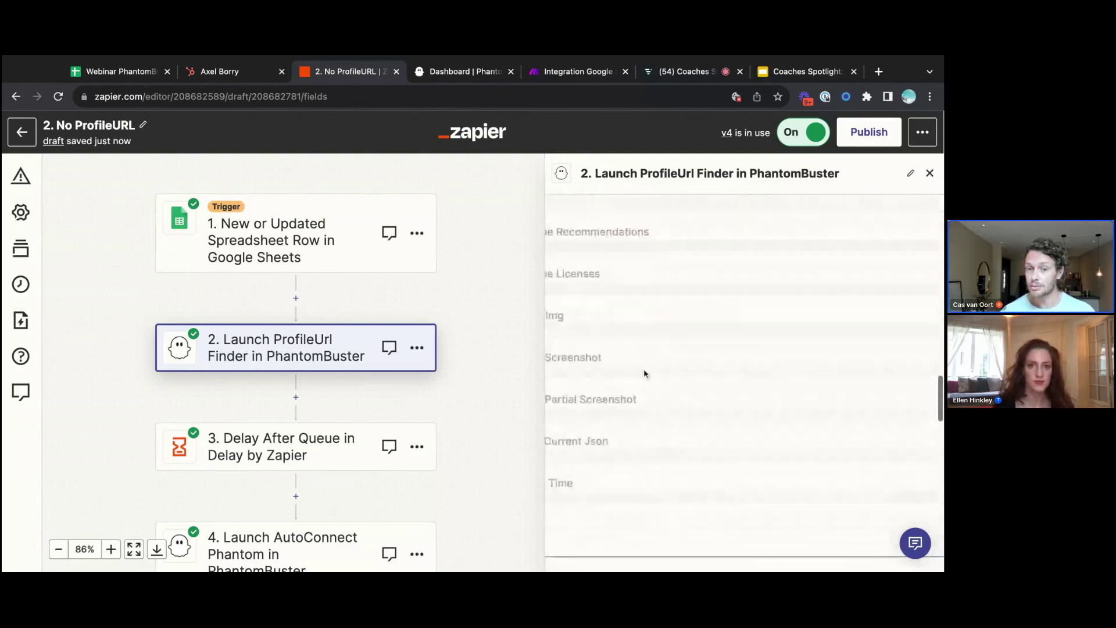
{"action": "scroll", "coordinate": [644, 369], "scroll_direction": "down", "scroll_amount": 5}
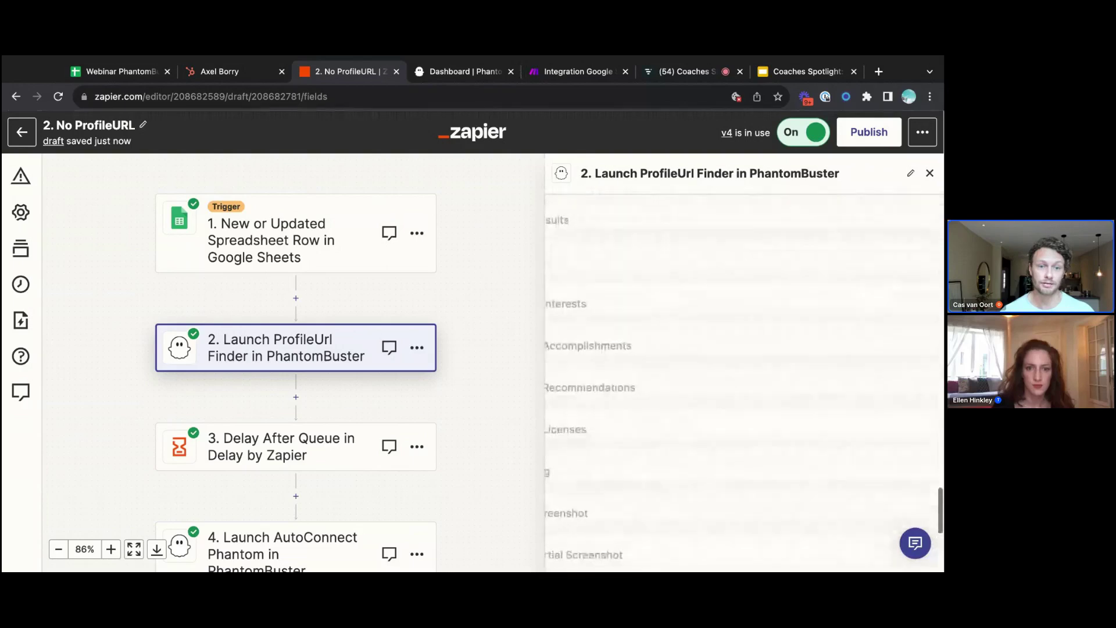
{"action": "left_click", "coordinate": [453, 71]}
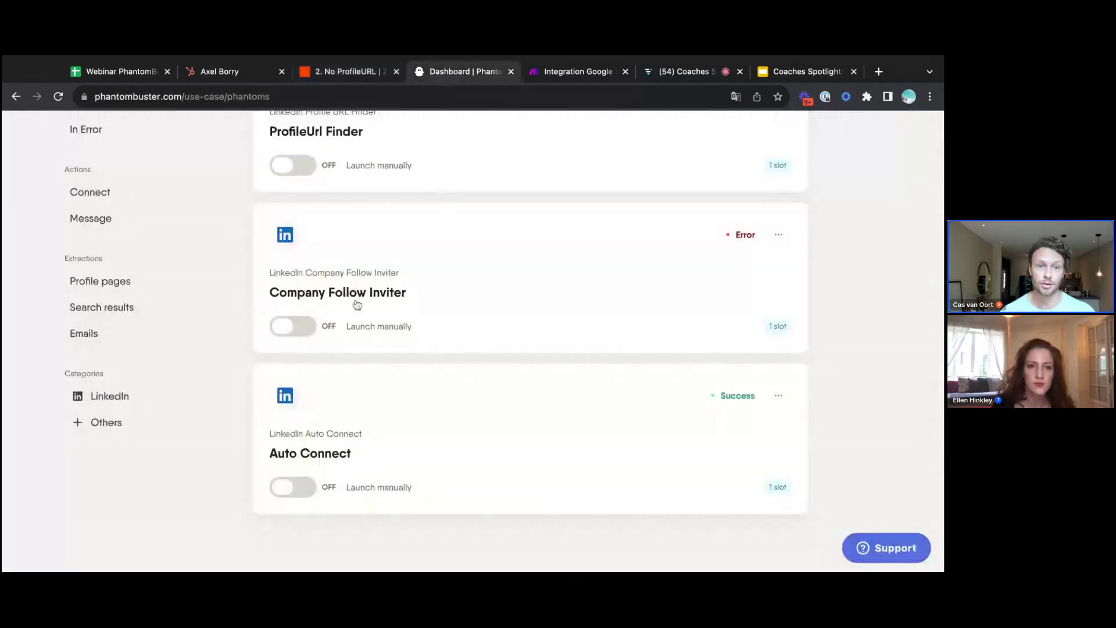
{"action": "scroll", "coordinate": [383, 177], "scroll_direction": "up", "scroll_amount": 1}
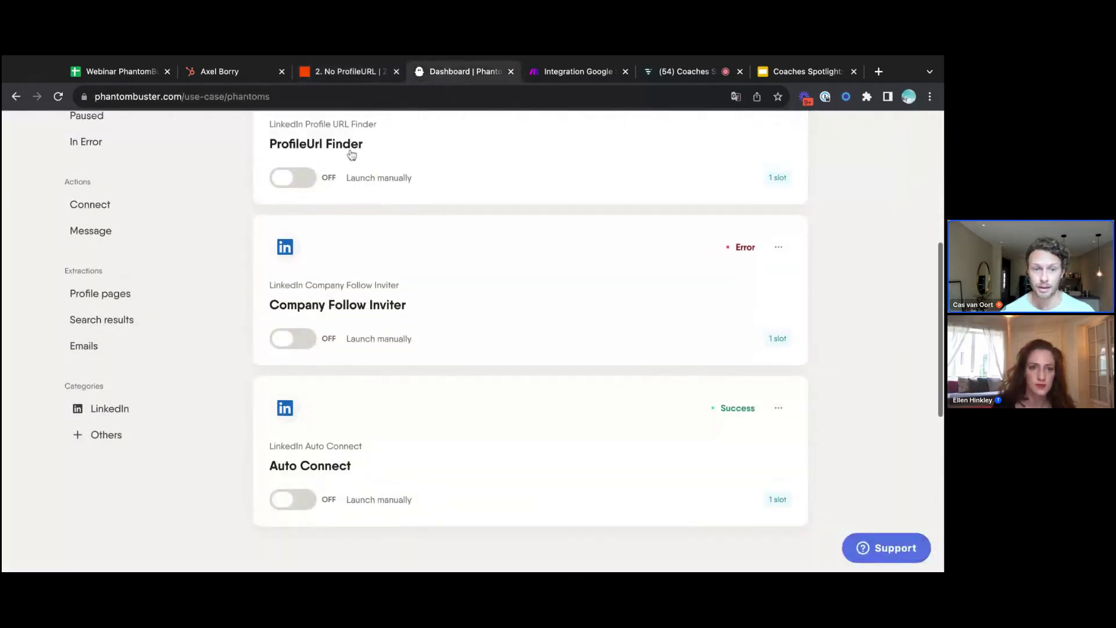
{"action": "left_click", "coordinate": [349, 155]}
{"action": "left_click", "coordinate": [856, 251]}
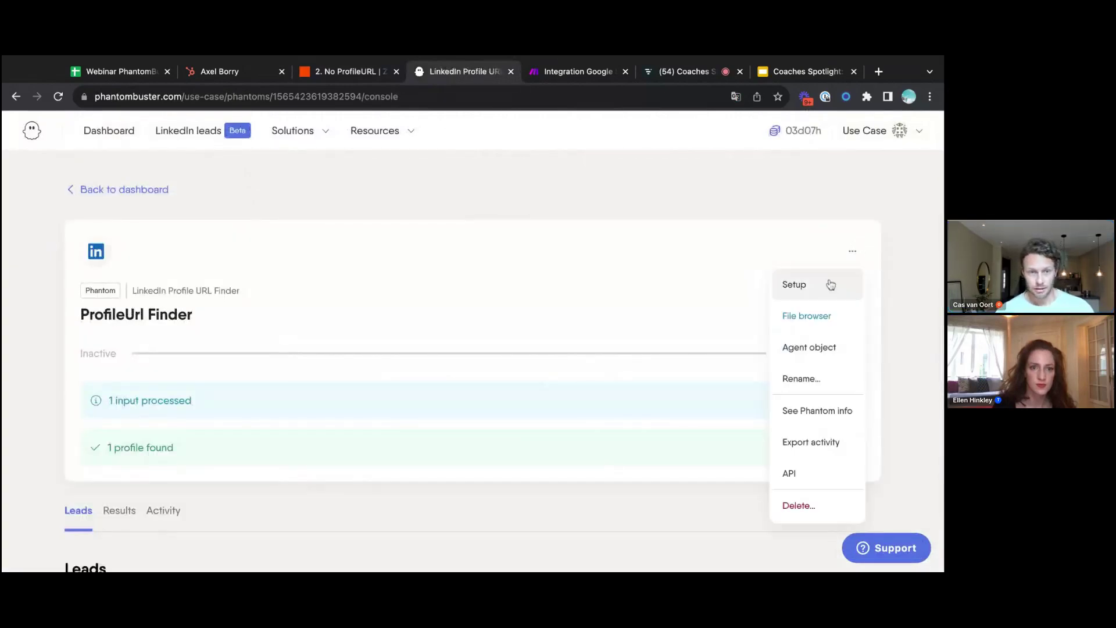
{"action": "left_click", "coordinate": [830, 284]}
{"action": "scroll", "coordinate": [693, 322], "scroll_direction": "down", "scroll_amount": 2}
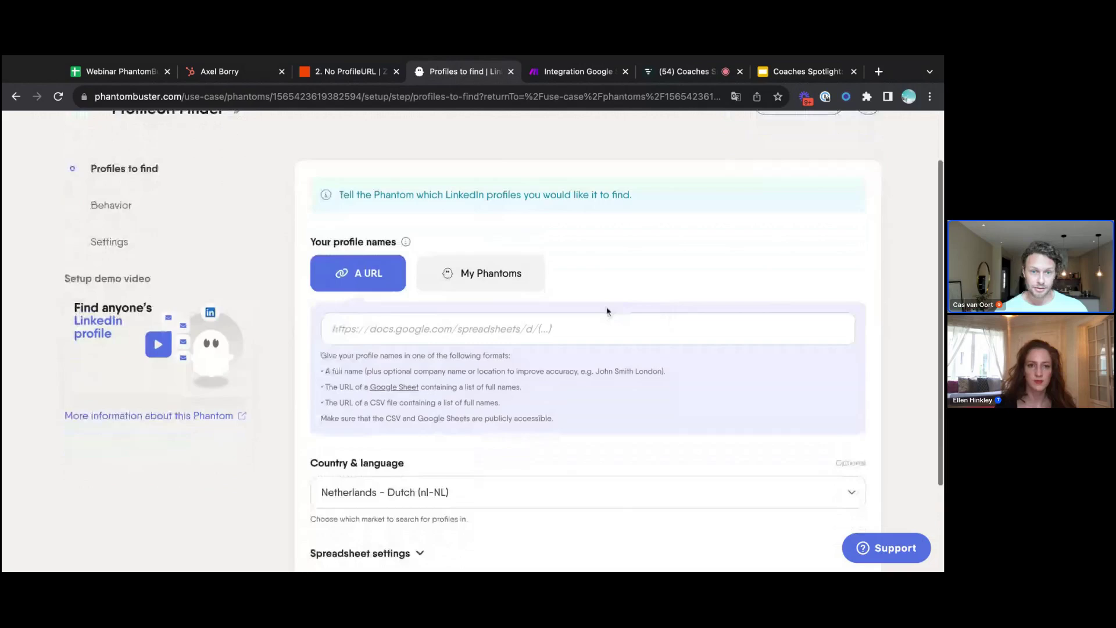
Step through the Profiles to find, Behavior and Settings pages of the Phantom and return to Profiles to find
{"action": "key", "text": "Tab"}
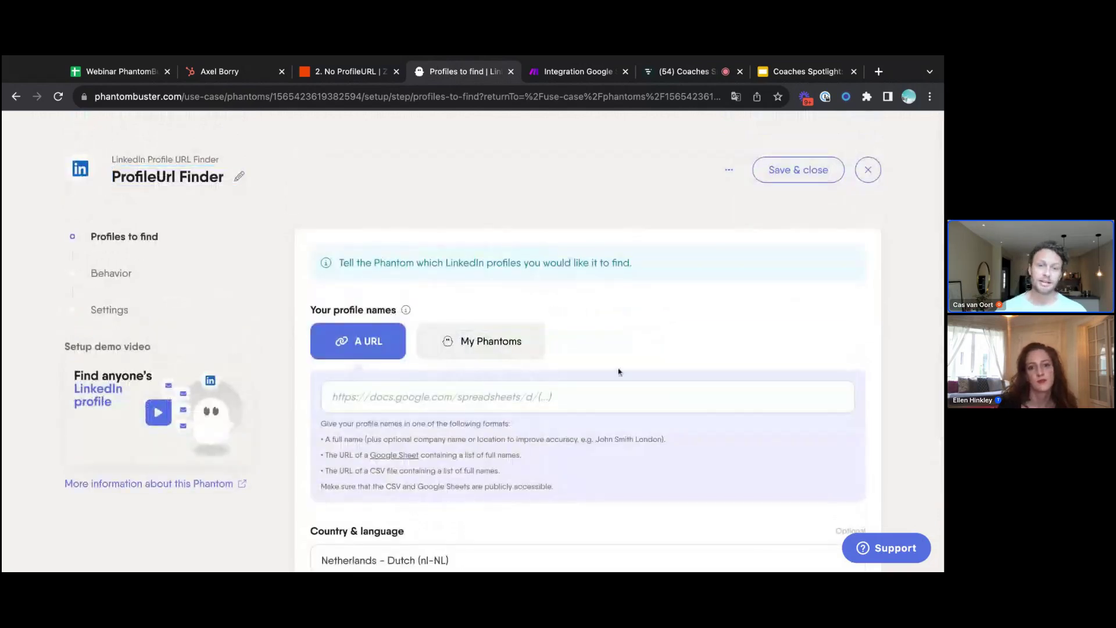
{"action": "left_click", "coordinate": [561, 396]}
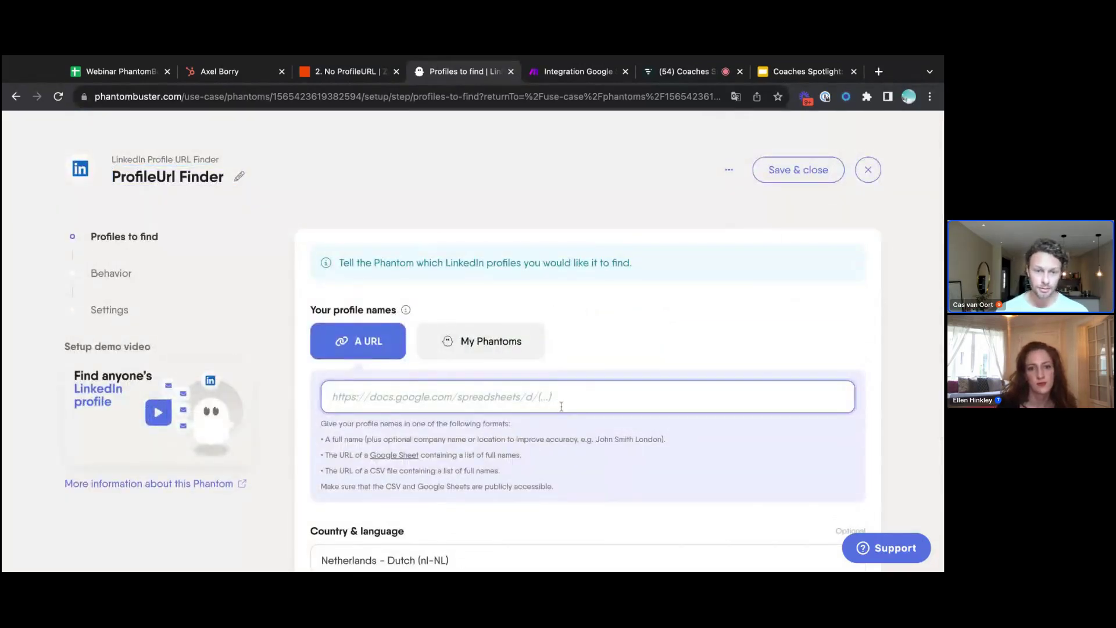
{"action": "scroll", "coordinate": [560, 396], "scroll_direction": "down", "scroll_amount": 3}
{"action": "left_click", "coordinate": [376, 486]}
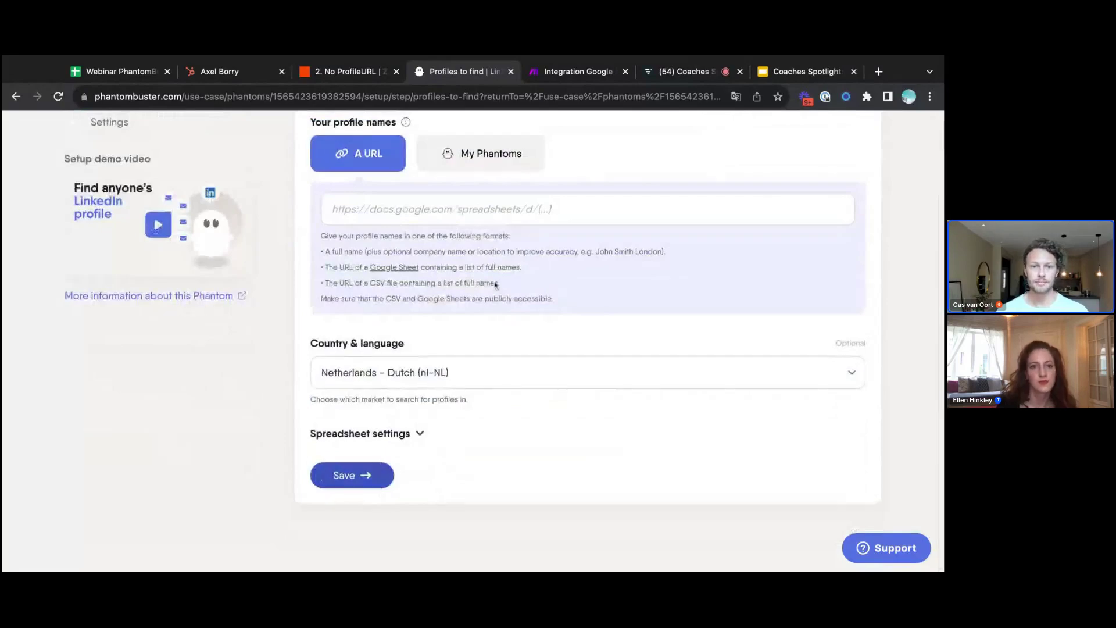
{"action": "left_click", "coordinate": [458, 400]}
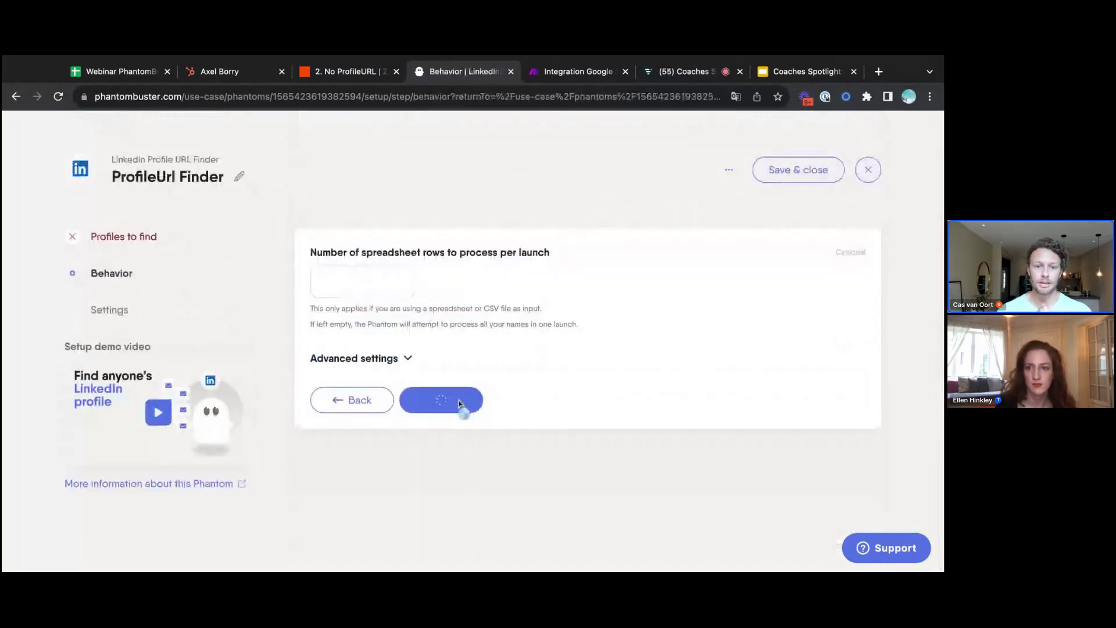
{"action": "left_click", "coordinate": [349, 535]}
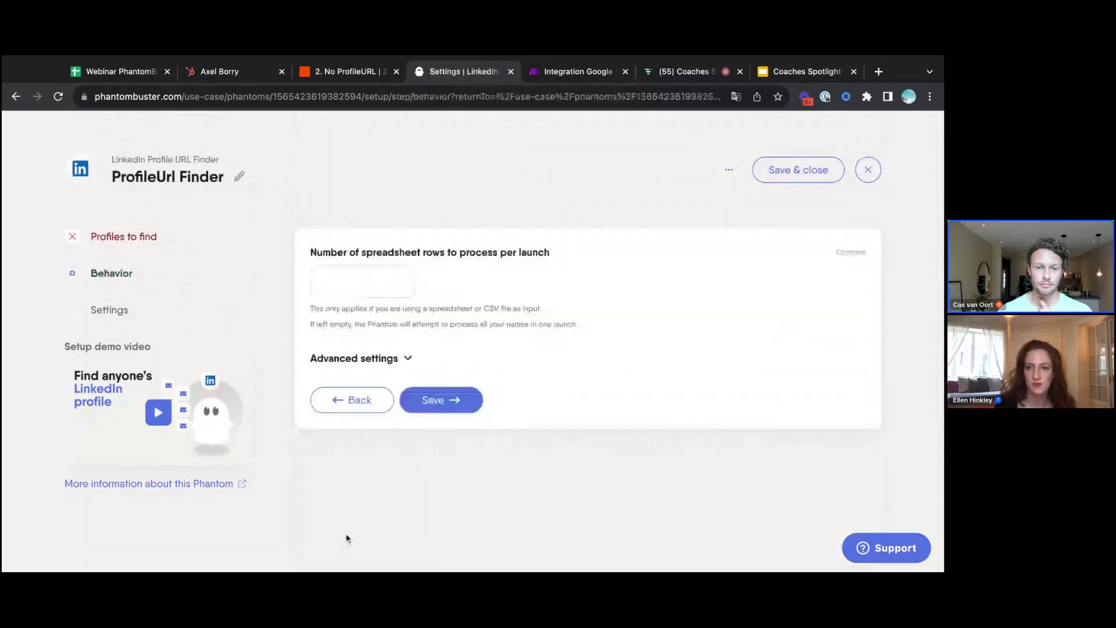
{"action": "left_click", "coordinate": [361, 404]}
Copy the link of the No ProfileUrl sheet from Google Sheets and paste it into Your profile names of the ProfileUrl Finder Phantom
{"action": "left_click", "coordinate": [116, 71]}
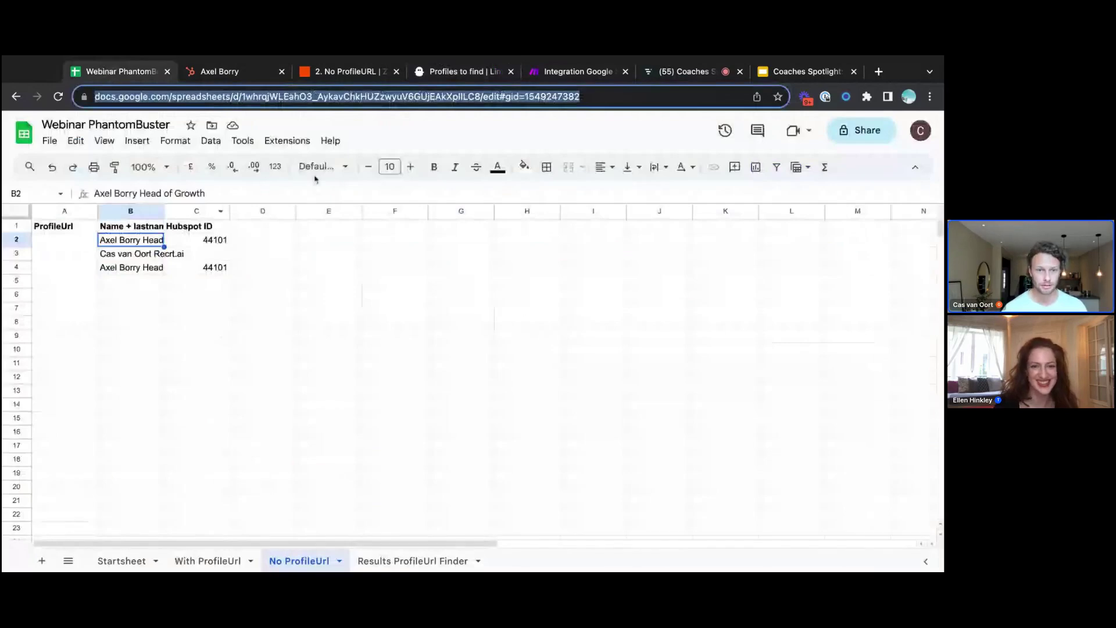
{"action": "left_click_drag", "start_coordinate": [95, 96], "coordinate": [610, 96]}
{"action": "left_click", "coordinate": [343, 71]}
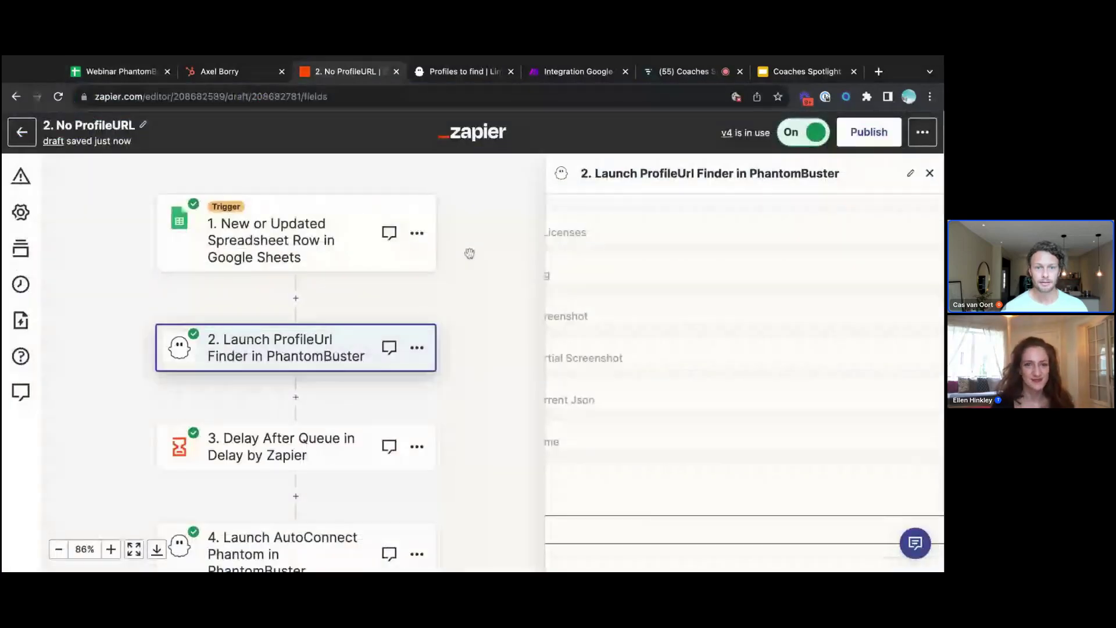
{"action": "scroll", "coordinate": [702, 326], "scroll_direction": "down", "scroll_amount": 10}
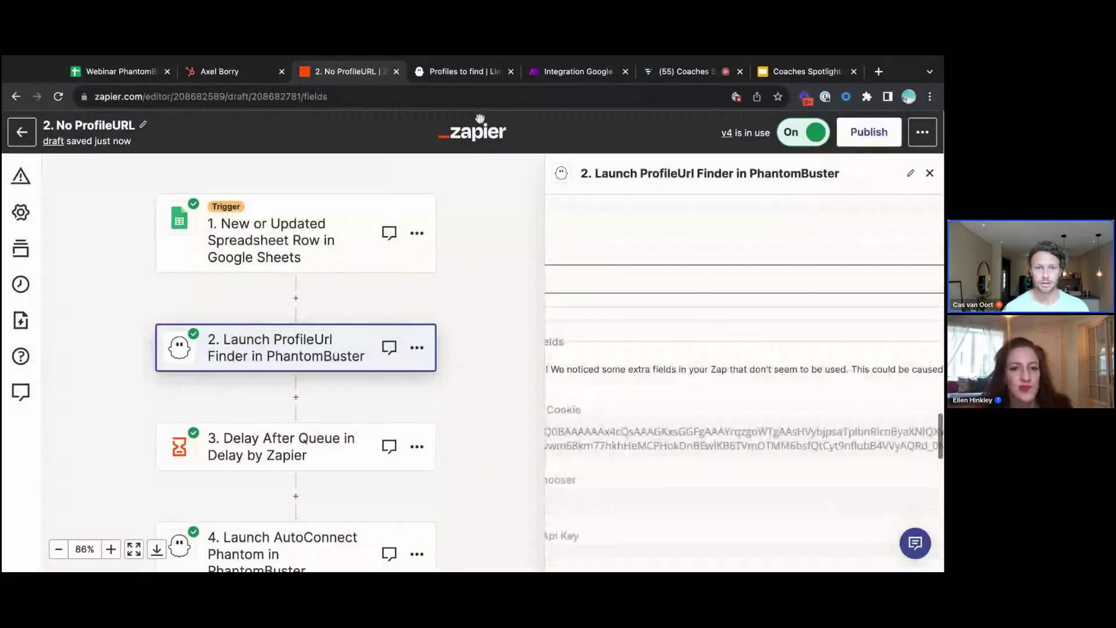
{"action": "left_click", "coordinate": [446, 74]}
{"action": "left_click", "coordinate": [587, 396]}
{"action": "key", "text": "ctrl+v"}
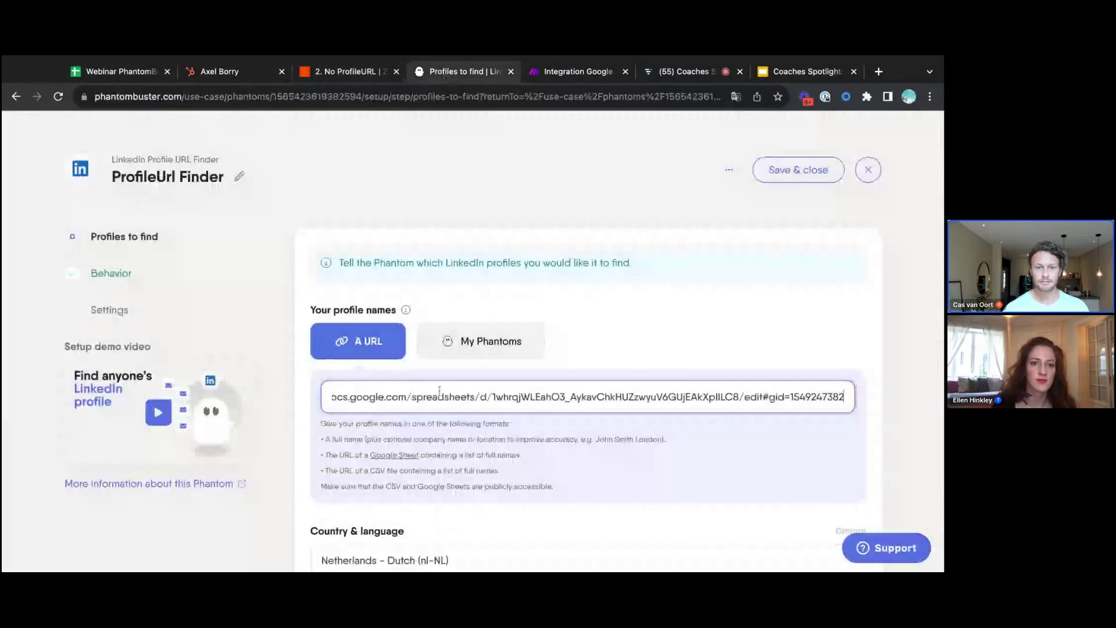
Save the setup pages of the ProfileUrl Finder Phantom with launch set to Manually and notifications set to None
{"action": "scroll", "coordinate": [594, 492], "scroll_direction": "down", "scroll_amount": 3}
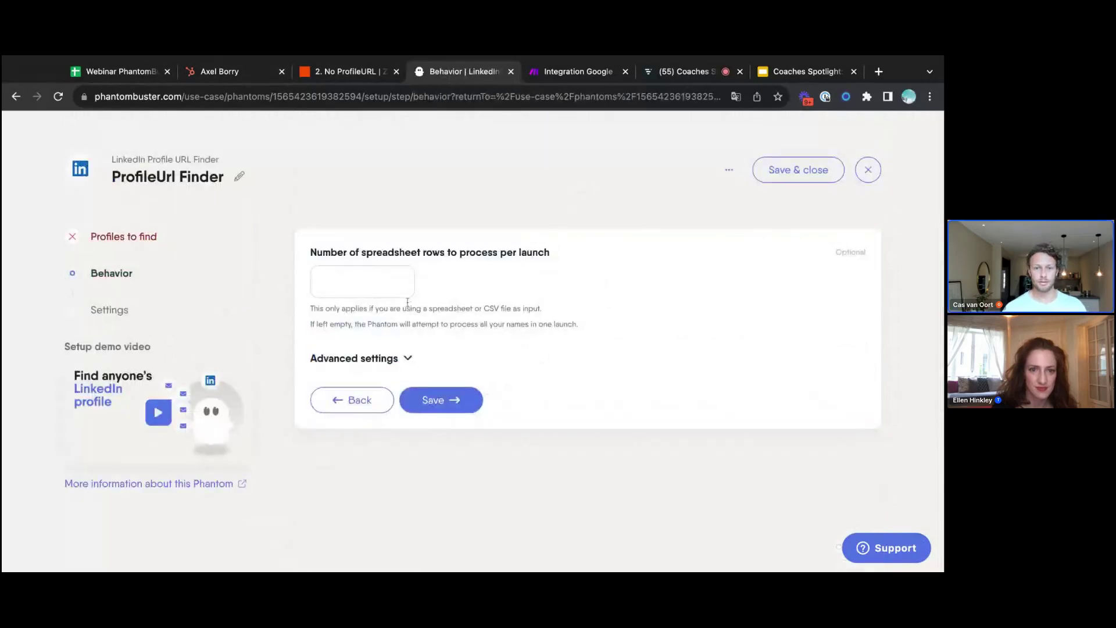
{"action": "left_click", "coordinate": [444, 400]}
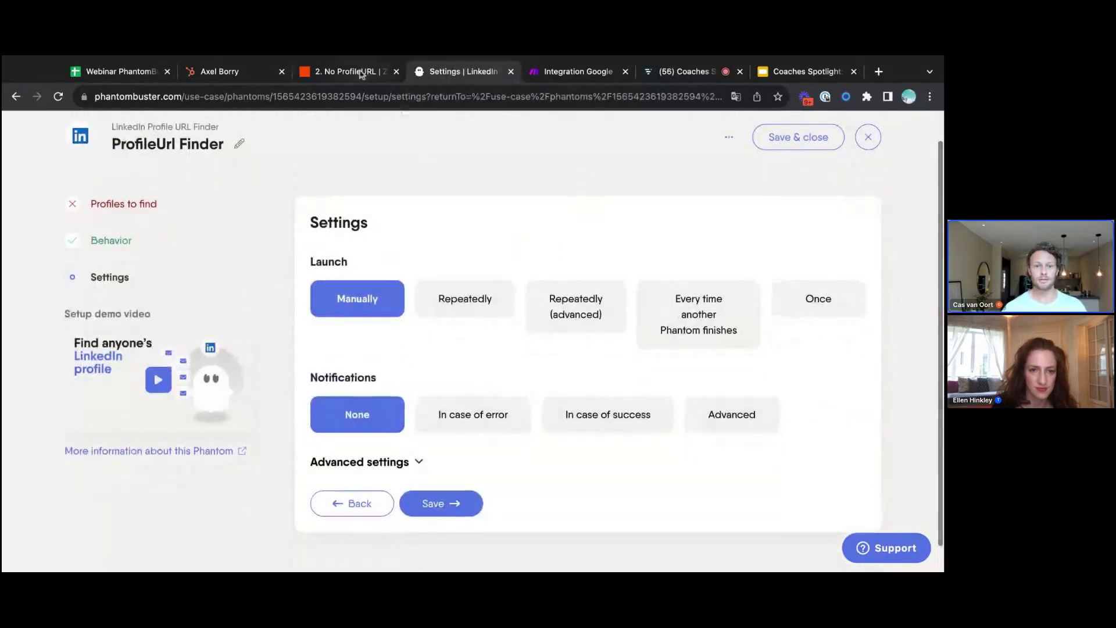
{"action": "left_click", "coordinate": [439, 503]}
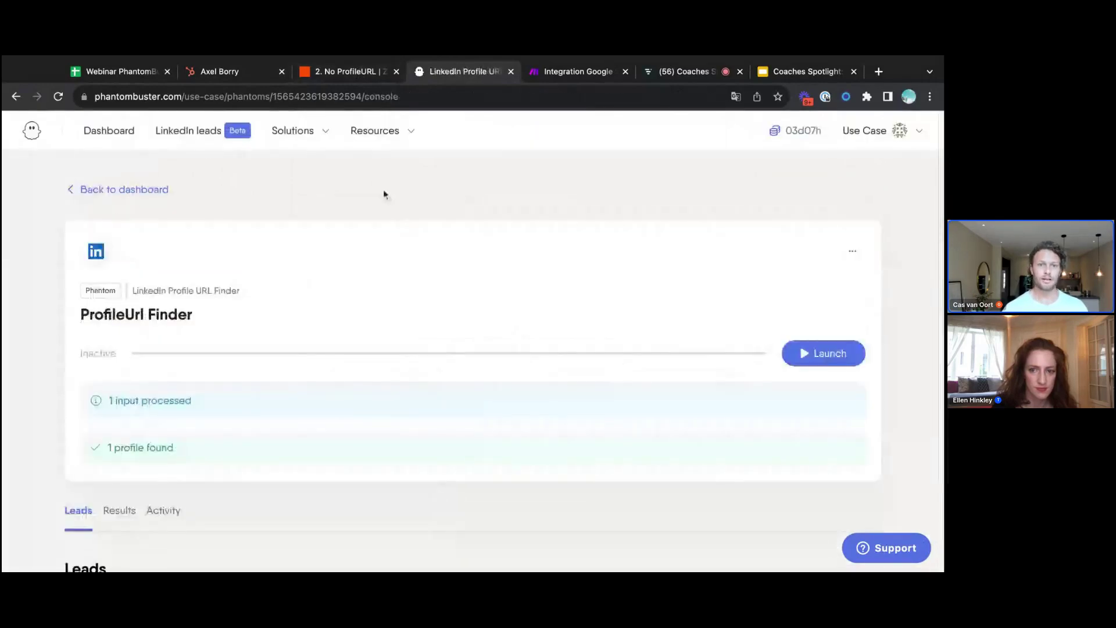
Return to the Zap and review the Launch ProfileUrl Finder action fields, from the extra fields back up to Country & language
{"action": "left_click", "coordinate": [357, 72]}
{"action": "scroll", "coordinate": [683, 371], "scroll_direction": "down", "scroll_amount": 10}
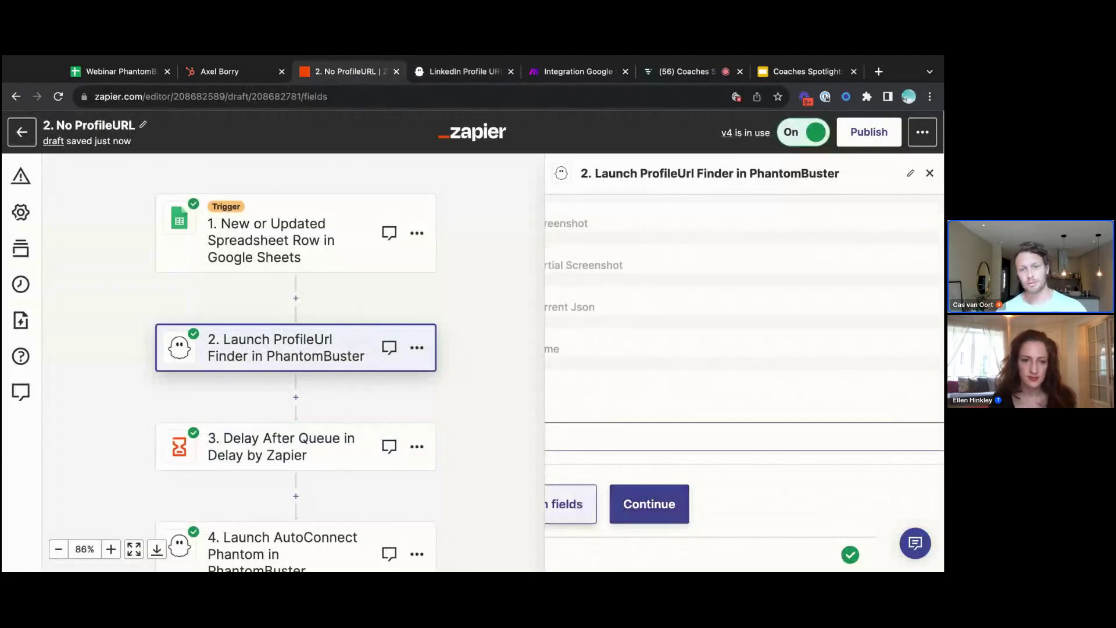
{"action": "left_click", "coordinate": [570, 504]}
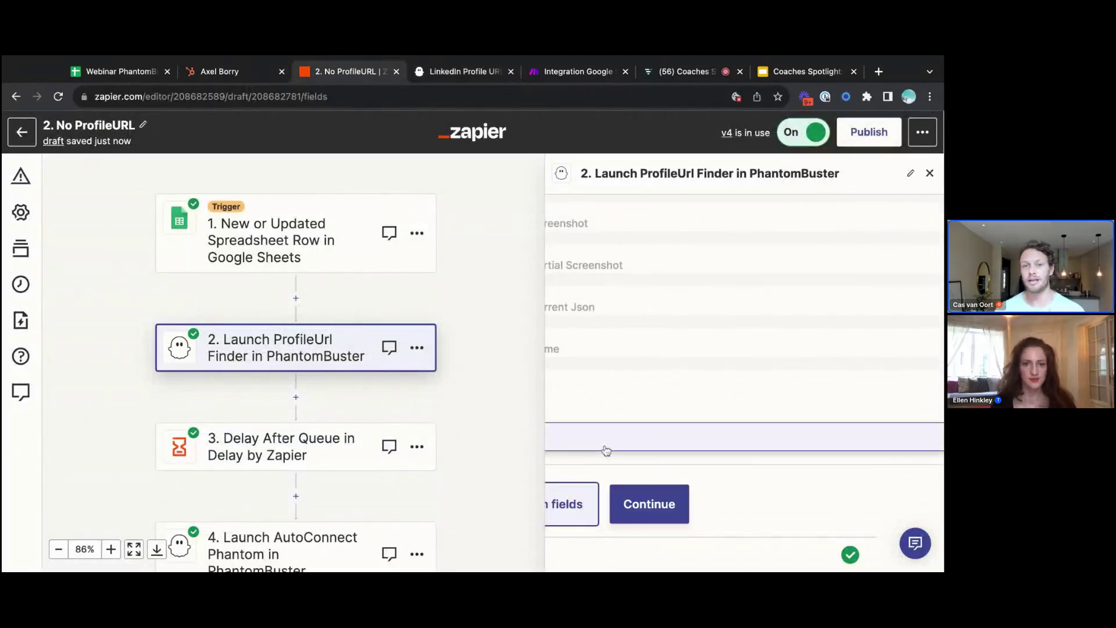
{"action": "scroll", "coordinate": [616, 448], "scroll_direction": "up", "scroll_amount": 5}
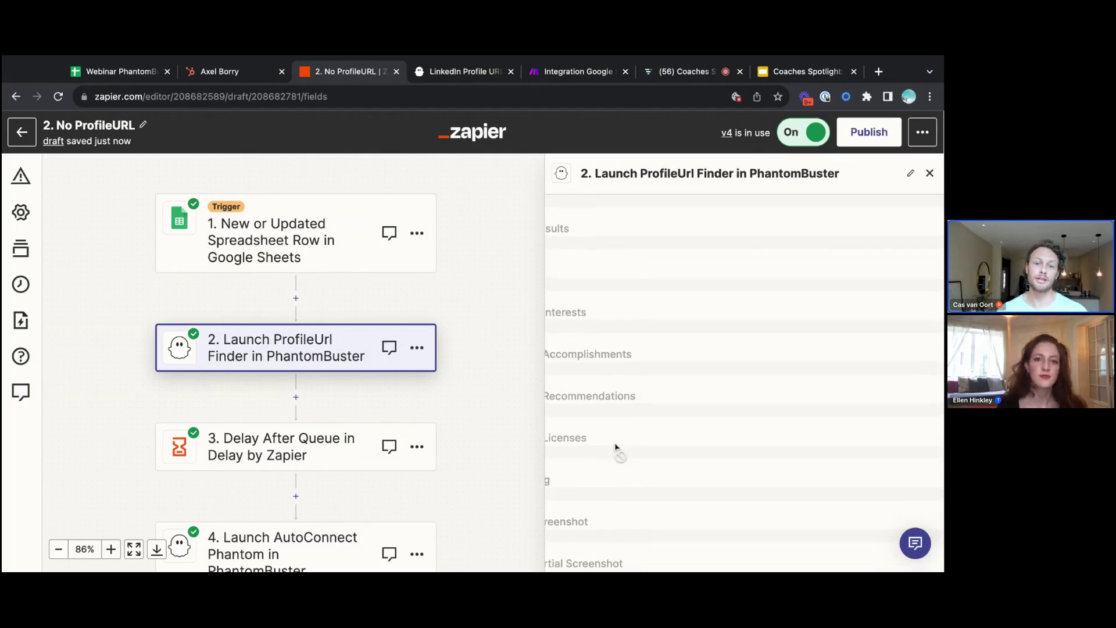
{"action": "scroll", "coordinate": [615, 448], "scroll_direction": "up", "scroll_amount": 3}
{"action": "scroll", "coordinate": [598, 466], "scroll_direction": "down", "scroll_amount": 5}
{"action": "scroll", "coordinate": [590, 498], "scroll_direction": "up", "scroll_amount": 4}
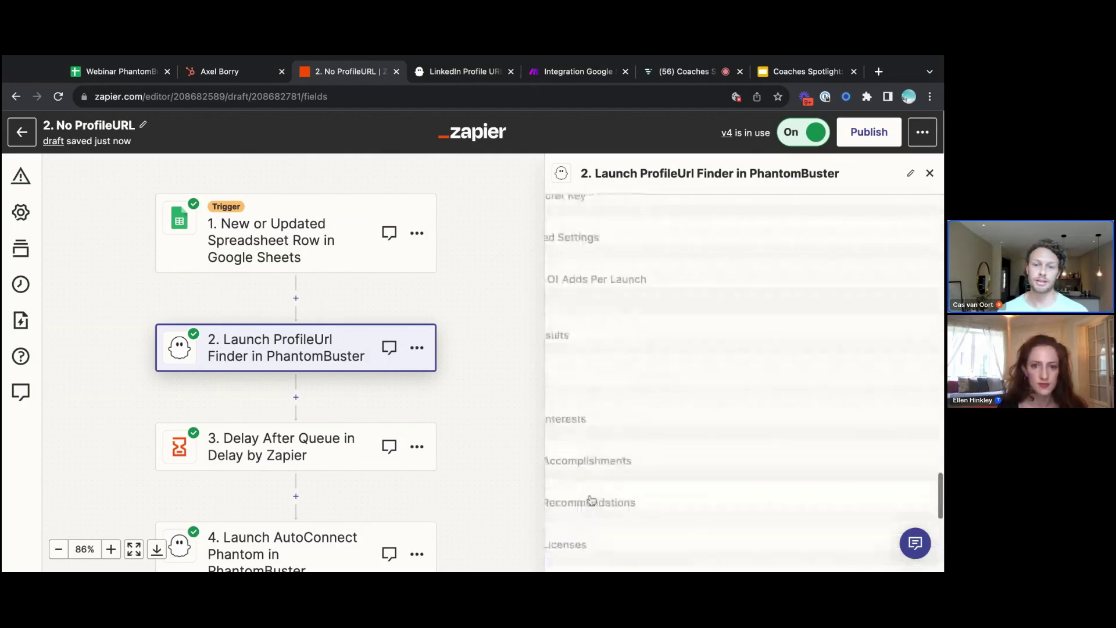
{"action": "scroll", "coordinate": [591, 500], "scroll_direction": "down", "scroll_amount": 8}
{"action": "scroll", "coordinate": [591, 499], "scroll_direction": "up", "scroll_amount": 5}
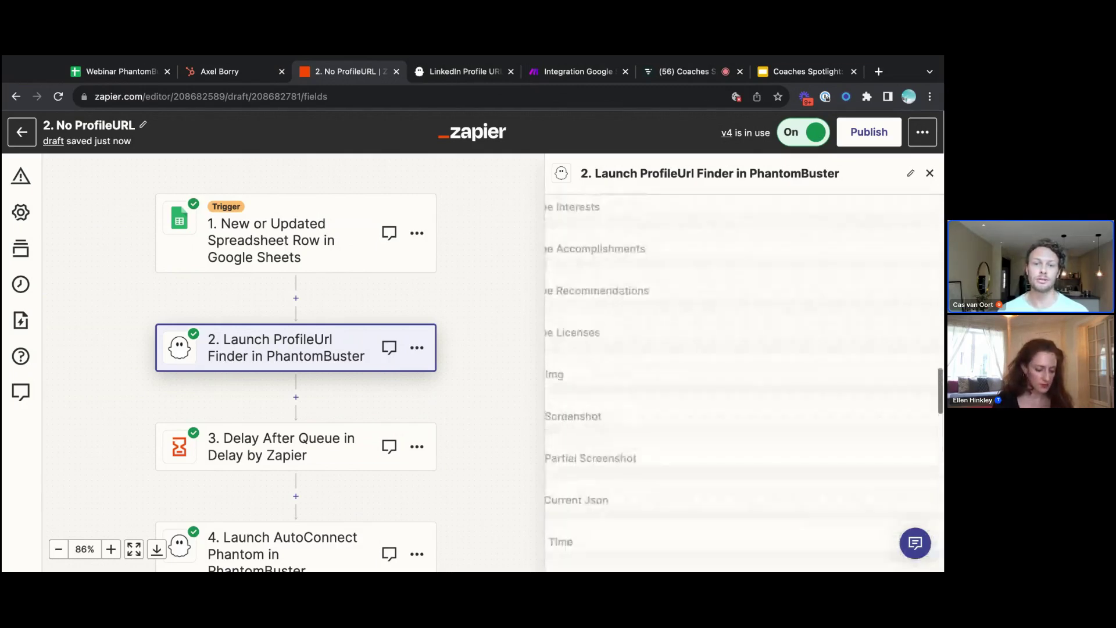
{"action": "scroll", "coordinate": [744, 378], "scroll_direction": "up", "scroll_amount": 10}
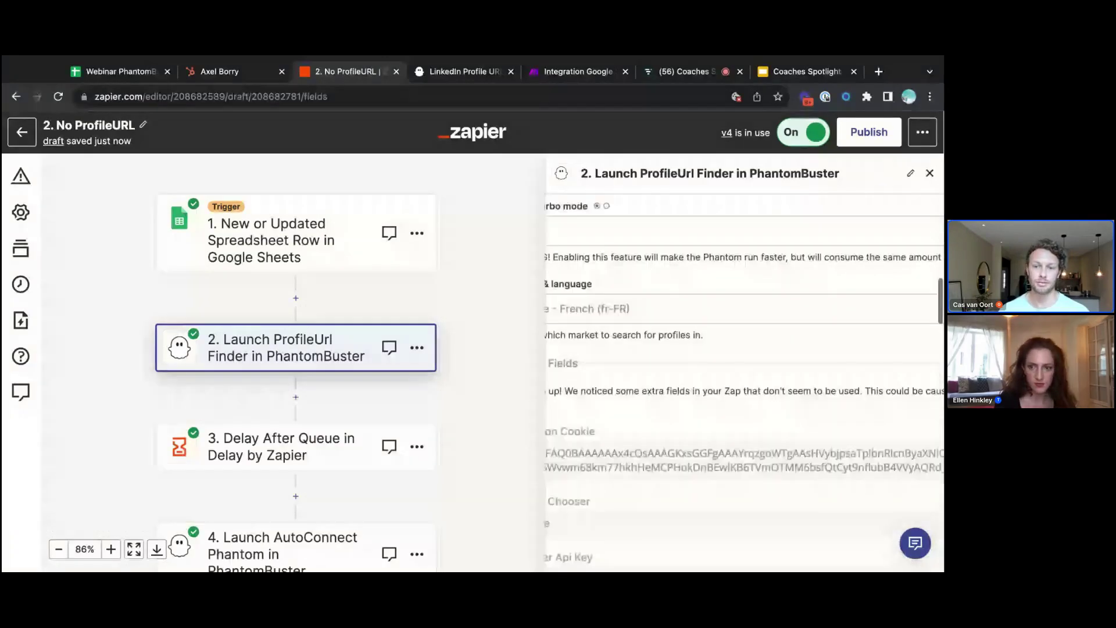
{"action": "scroll", "coordinate": [744, 378], "scroll_direction": "up", "scroll_amount": 5}
{"action": "scroll", "coordinate": [594, 478], "scroll_direction": "down", "scroll_amount": 3}
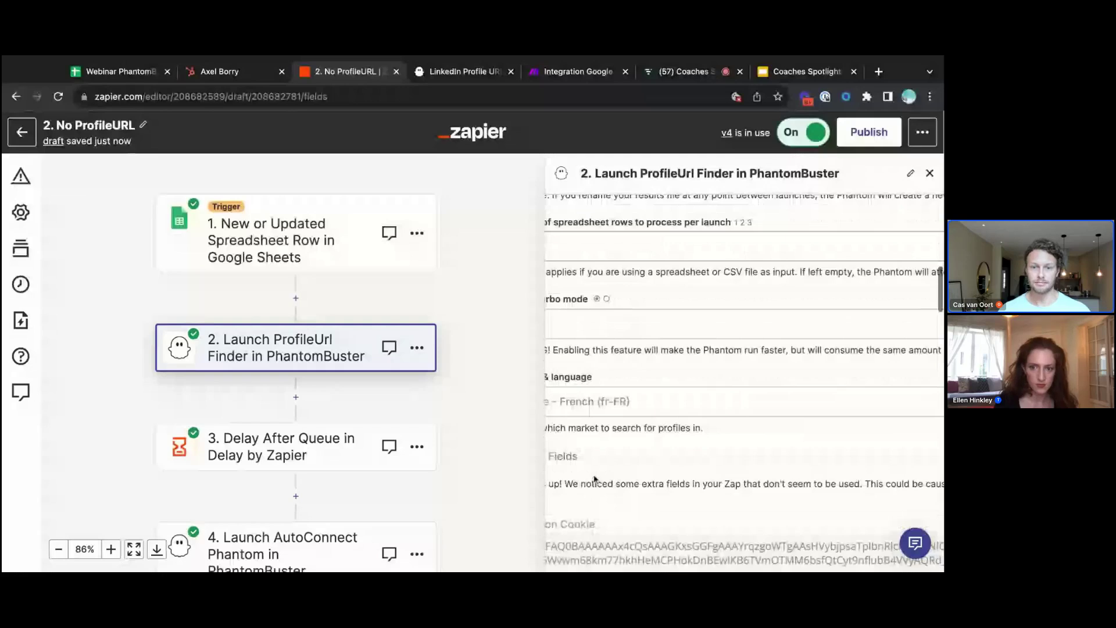
Continue past the action fields and test result of Launch ProfileUrl Finder to the Delay After Queue step
{"action": "scroll", "coordinate": [594, 478], "scroll_direction": "down", "scroll_amount": 10}
{"action": "left_click", "coordinate": [659, 529]}
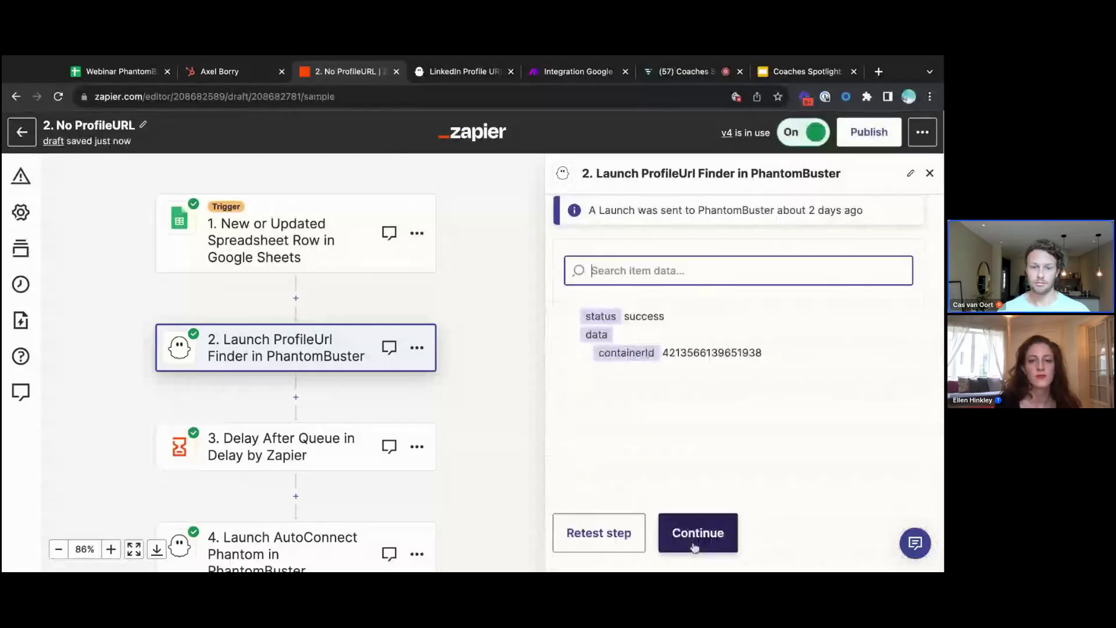
{"action": "left_click", "coordinate": [693, 545]}
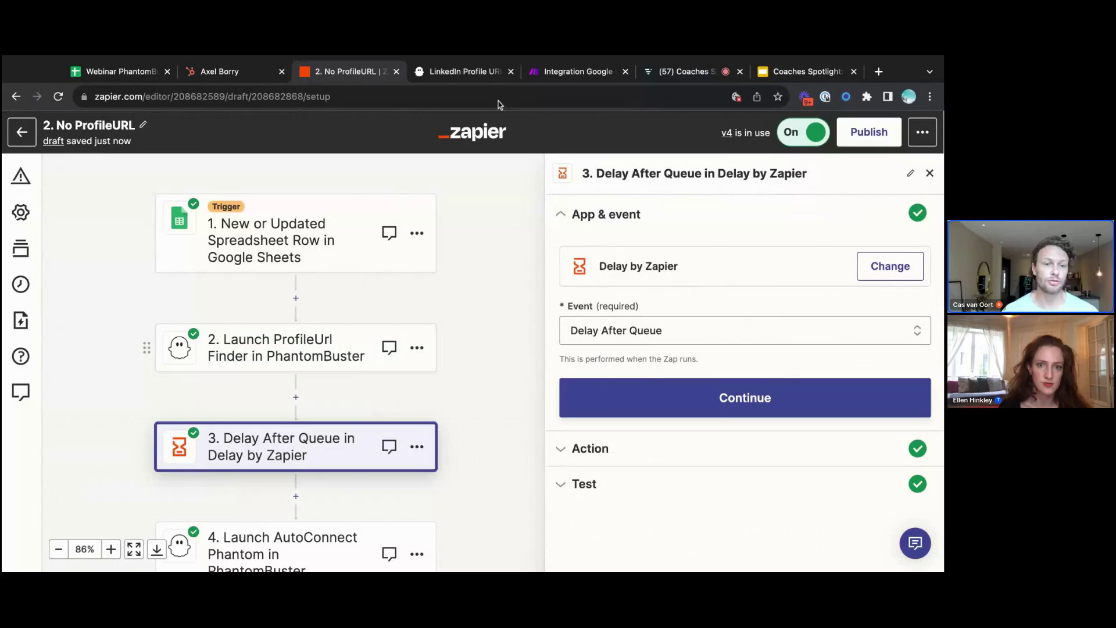
Look at the ProfileUrl Finder console in PhantomBuster and return to the No ProfileURL Zap
{"action": "left_click", "coordinate": [470, 72]}
{"action": "scroll", "coordinate": [300, 388], "scroll_direction": "down", "scroll_amount": 3}
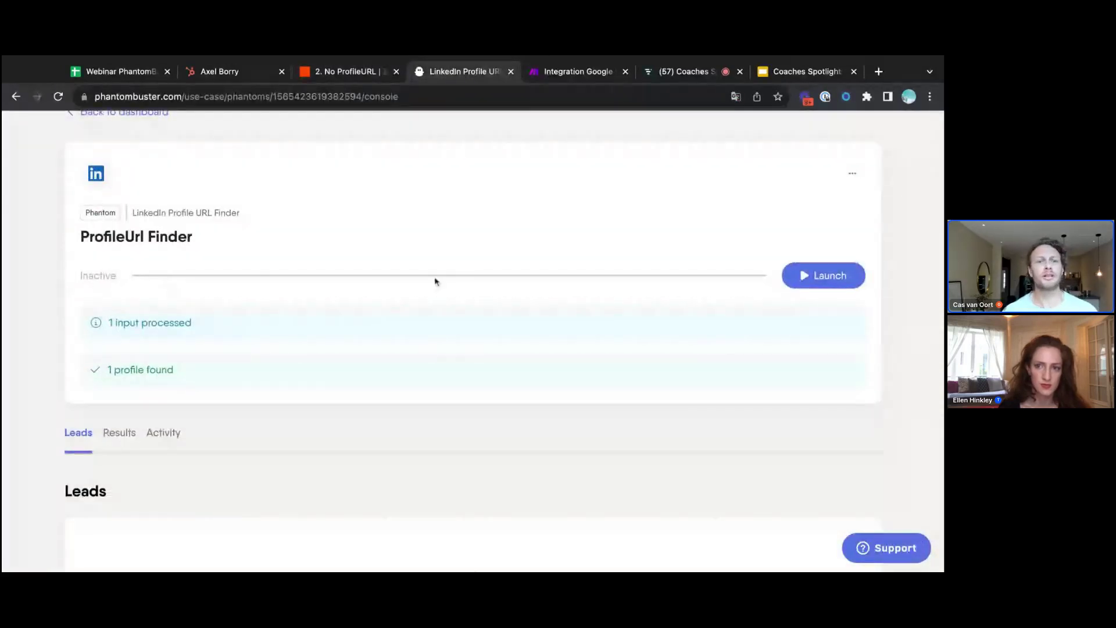
{"action": "left_click", "coordinate": [355, 72]}
Review the queue title and delay time fields of the Delay After Queue action and continue to its test result
{"action": "scroll", "coordinate": [312, 437], "scroll_direction": "down", "scroll_amount": 1}
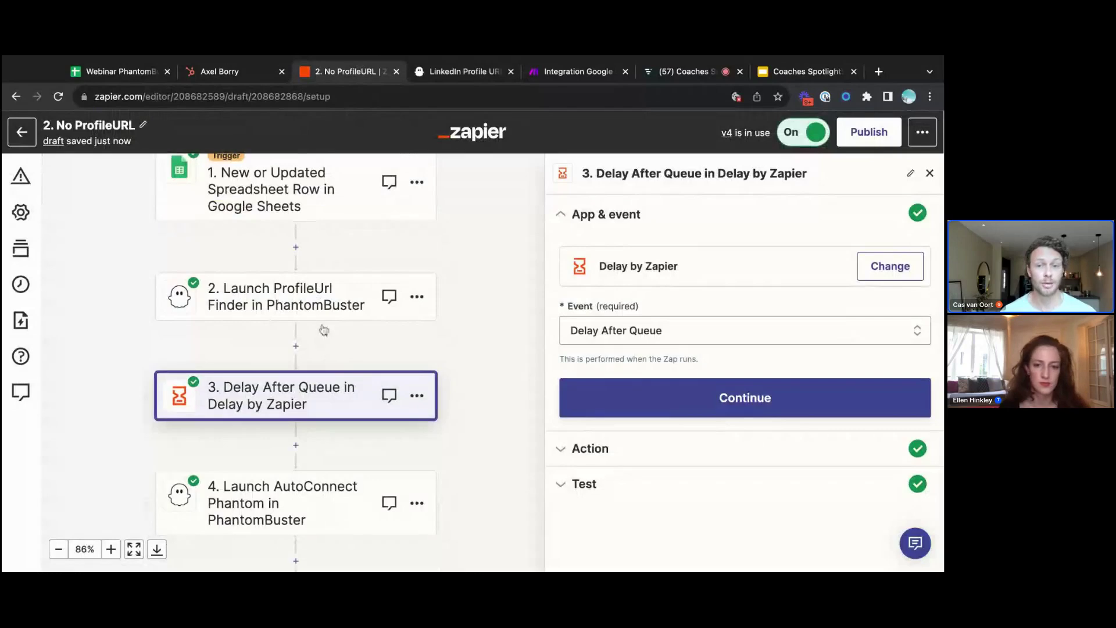
{"action": "left_click", "coordinate": [754, 390]}
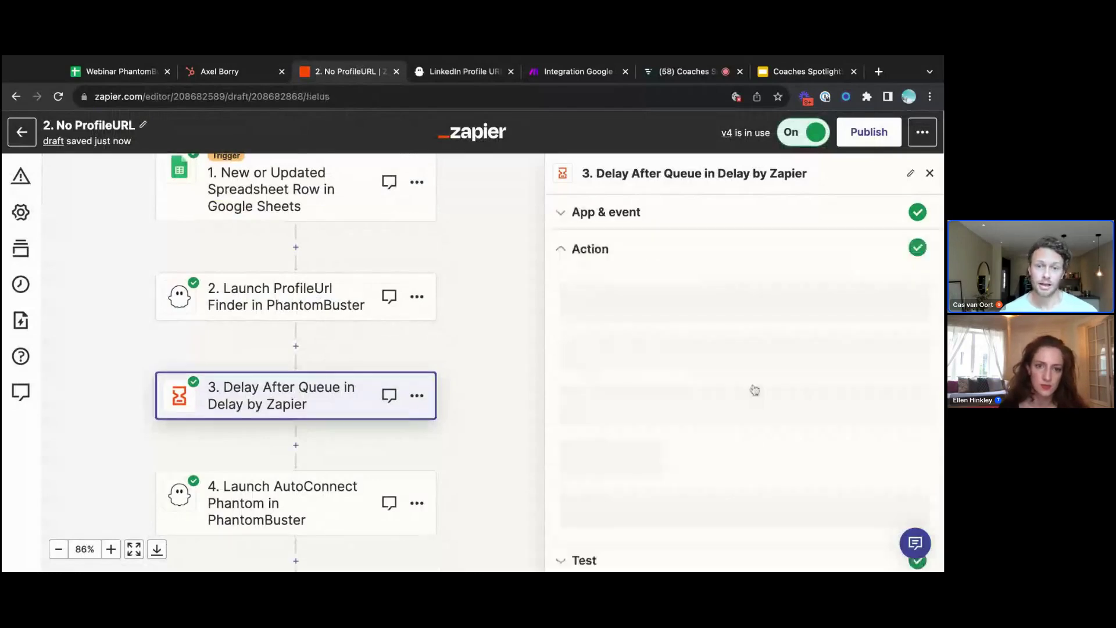
{"action": "scroll", "coordinate": [648, 388], "scroll_direction": "down", "scroll_amount": 1}
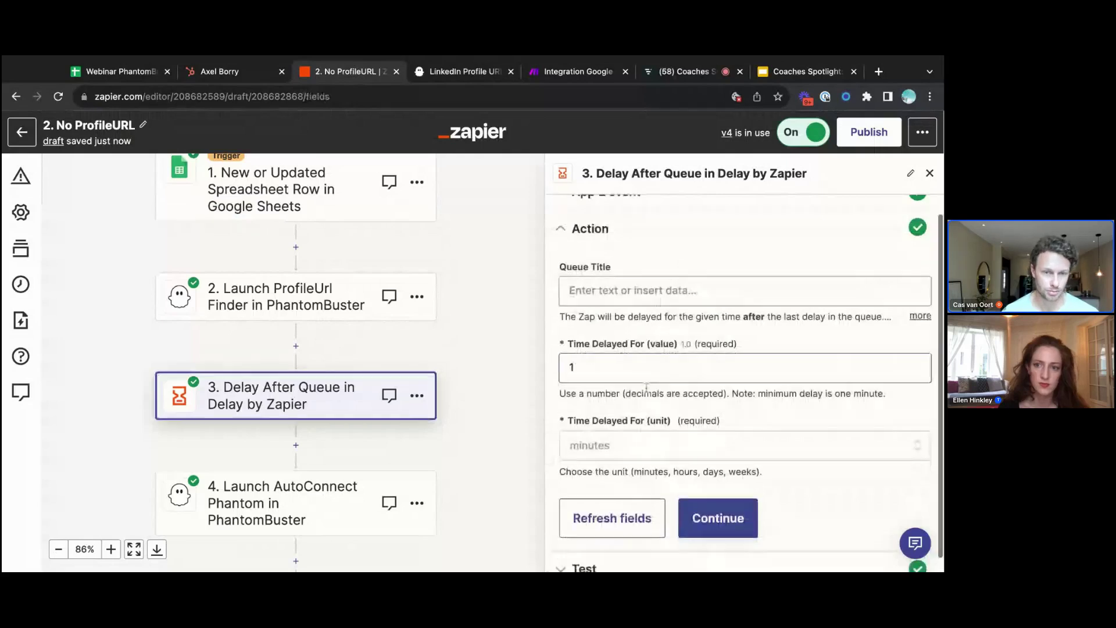
{"action": "left_click", "coordinate": [726, 519]}
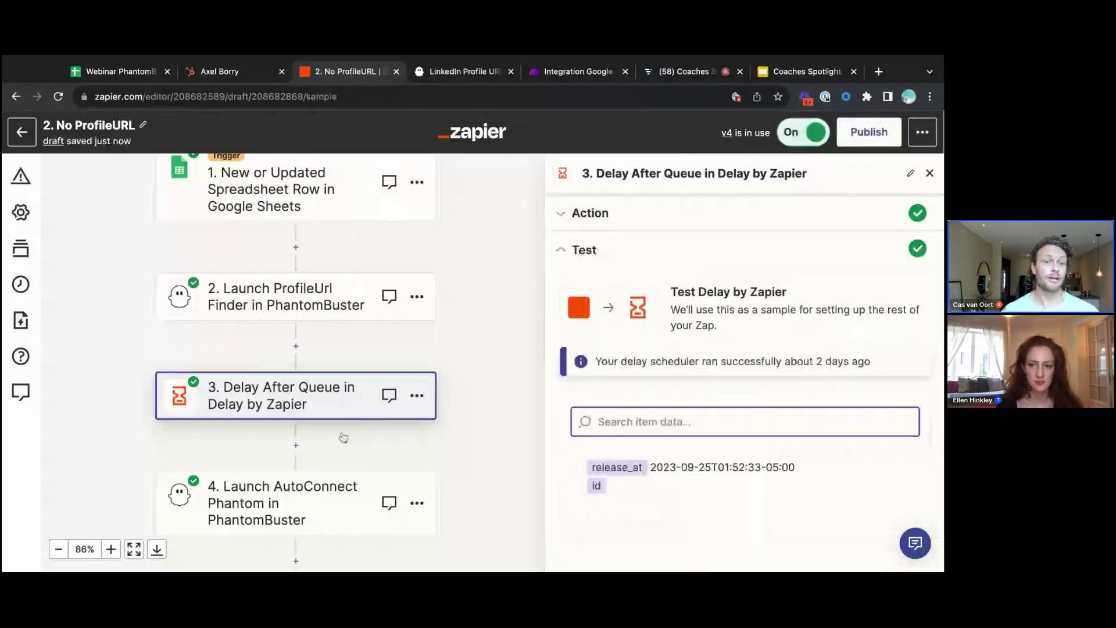
Open the Launch AutoConnect Phantom step and look over the HubSpot note and delay steps that follow it
{"action": "scroll", "coordinate": [182, 297], "scroll_direction": "down", "scroll_amount": 2}
{"action": "left_click", "coordinate": [265, 349]}
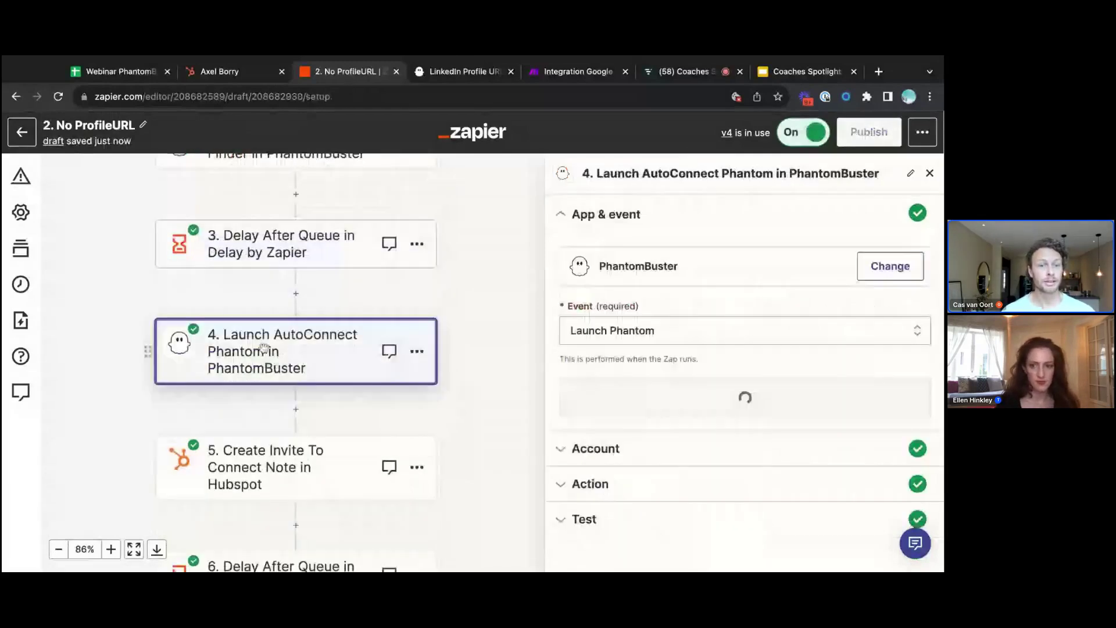
{"action": "scroll", "coordinate": [265, 348], "scroll_direction": "down", "scroll_amount": 1}
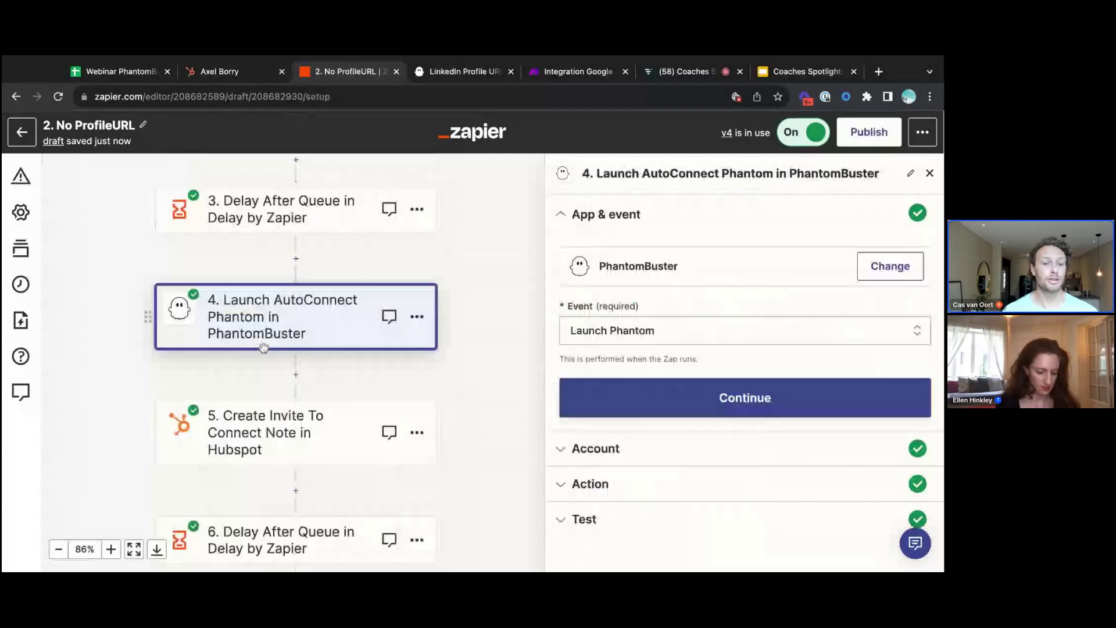
{"action": "scroll", "coordinate": [273, 378], "scroll_direction": "down", "scroll_amount": 1}
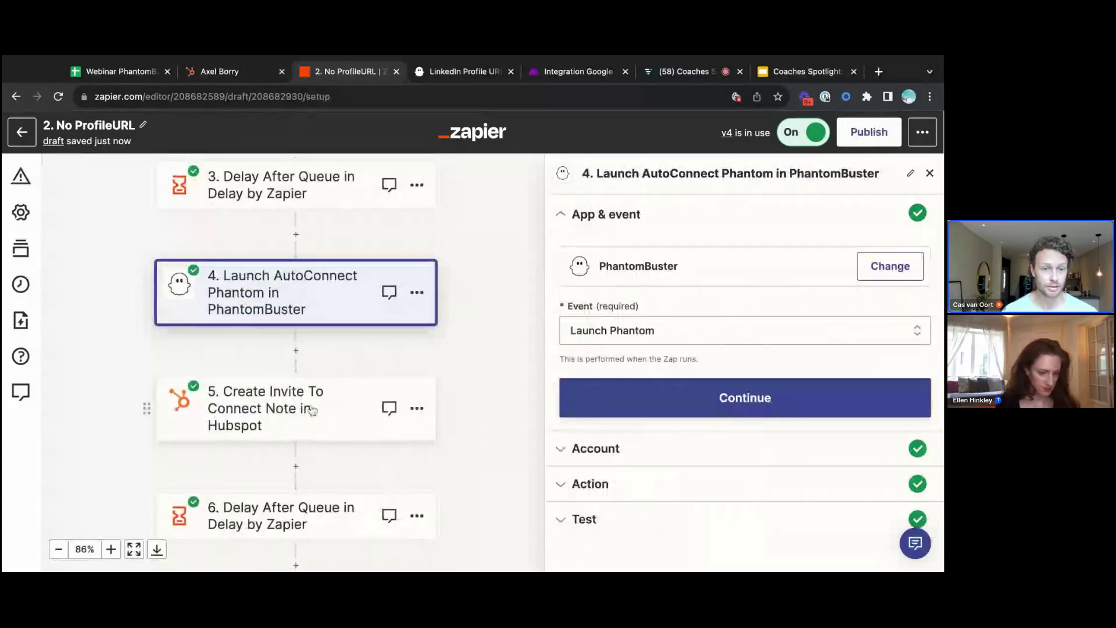
Open the Delay After Queue step that follows the Create Invite To Connect Note step
{"action": "scroll", "coordinate": [308, 409], "scroll_direction": "down", "scroll_amount": 1}
{"action": "scroll", "coordinate": [306, 409], "scroll_direction": "down", "scroll_amount": 2}
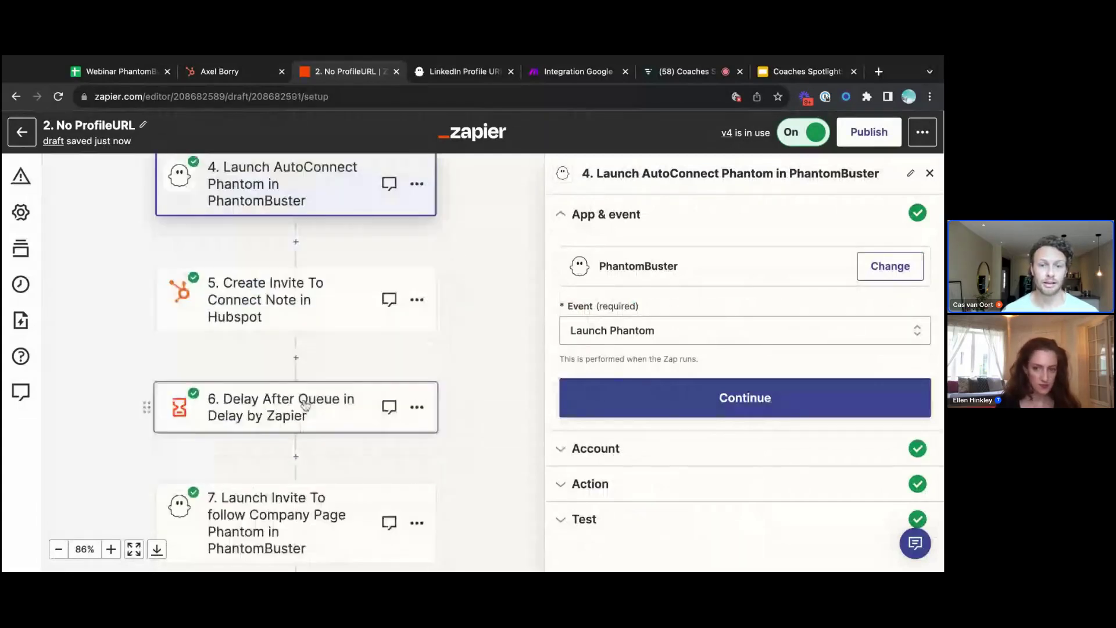
{"action": "left_click", "coordinate": [306, 406]}
{"action": "scroll", "coordinate": [349, 419], "scroll_direction": "down", "scroll_amount": 1}
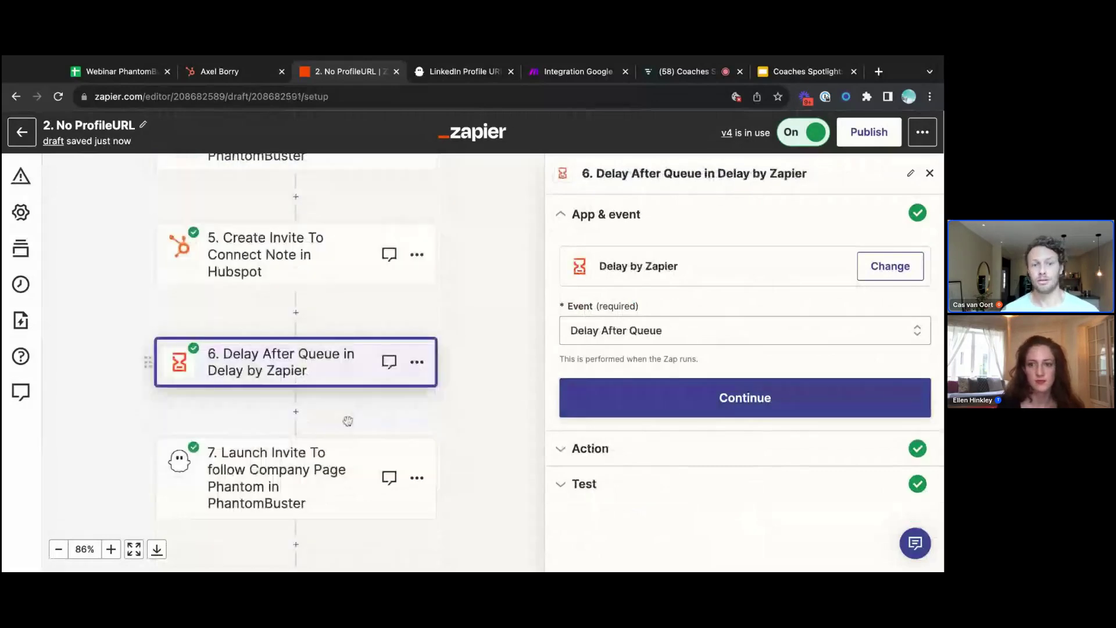
Open the Launch Invite To follow Company Page Phantom step and continue from its event settings to the connected account
{"action": "scroll", "coordinate": [348, 421], "scroll_direction": "down", "scroll_amount": 2}
{"action": "left_click", "coordinate": [300, 389]}
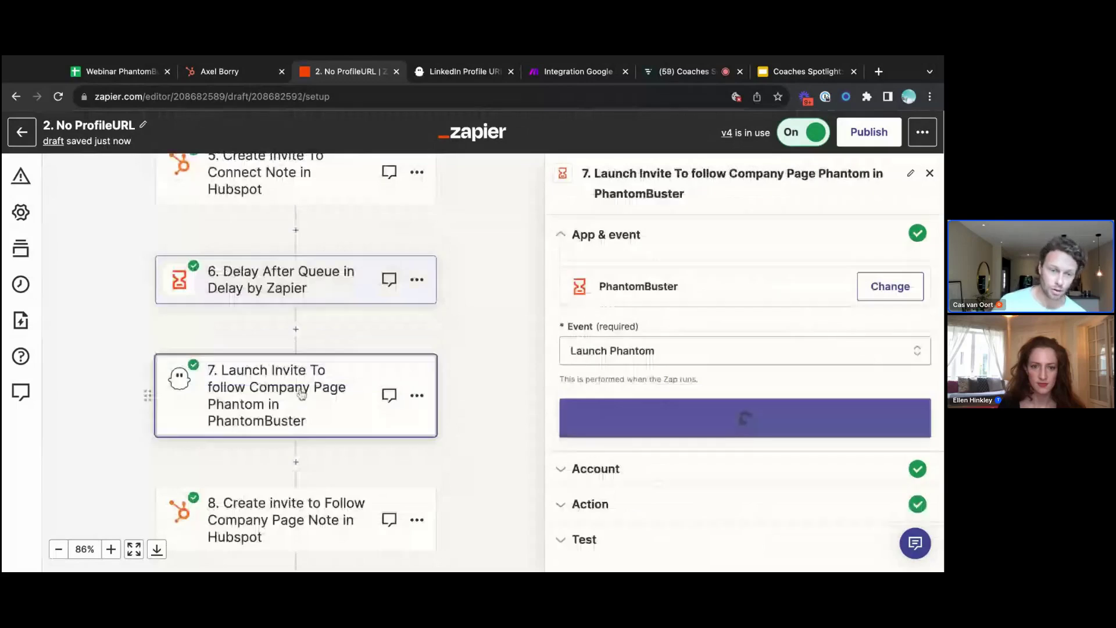
{"action": "scroll", "coordinate": [299, 396], "scroll_direction": "down", "scroll_amount": 2}
{"action": "scroll", "coordinate": [295, 477], "scroll_direction": "down", "scroll_amount": 1}
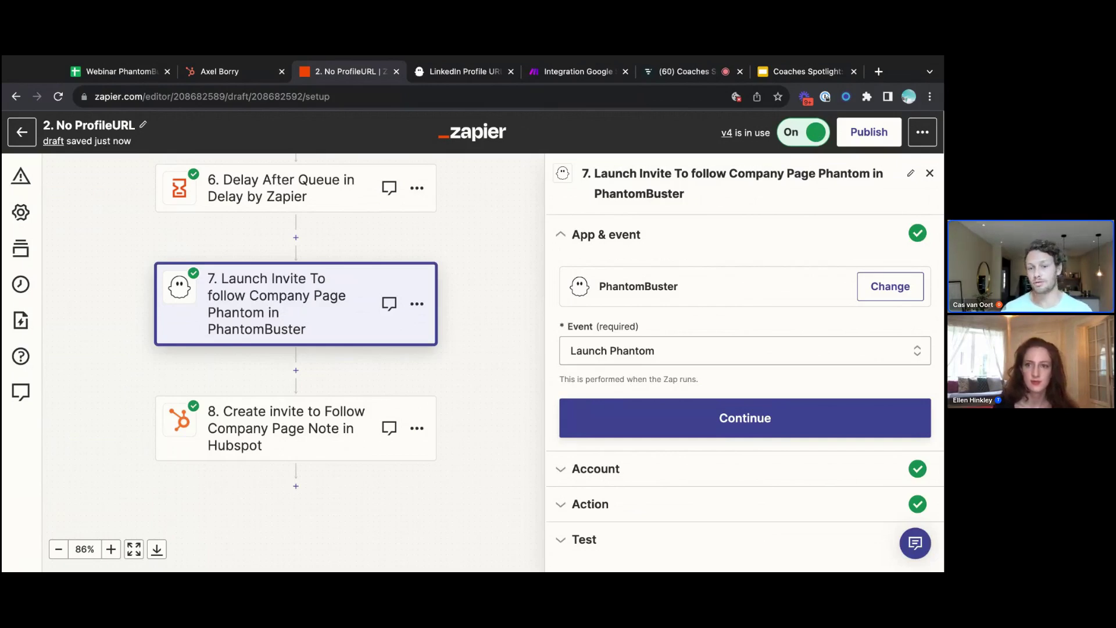
{"action": "left_click", "coordinate": [731, 410]}
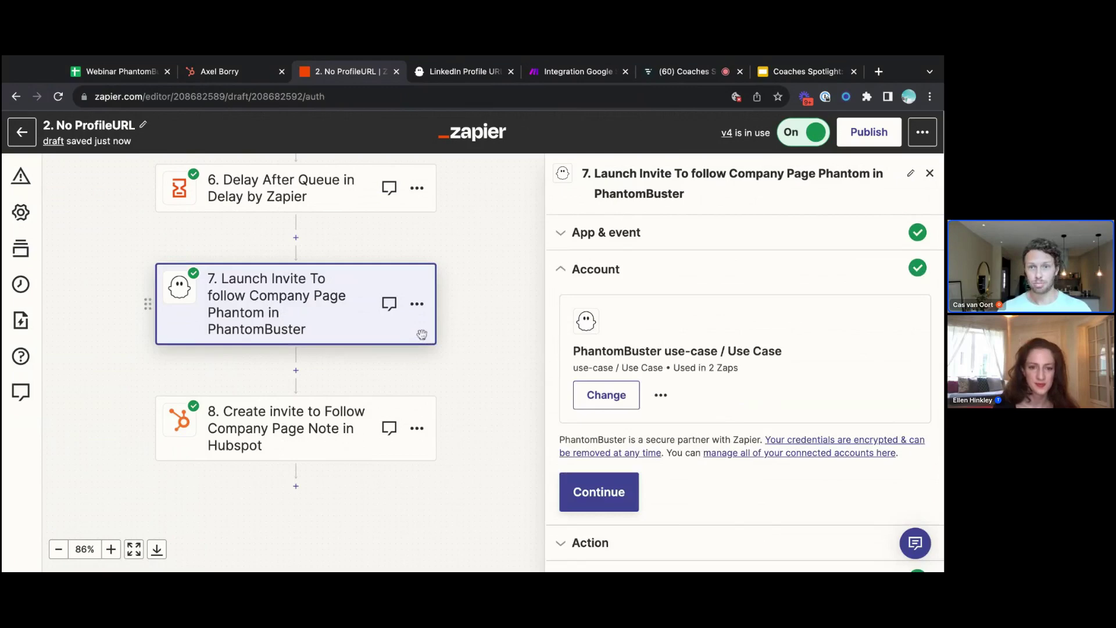
Switch to the Coaches Spotlight presentation in Google Slides and look through the slides around the Poll slide
{"action": "left_click", "coordinate": [803, 78]}
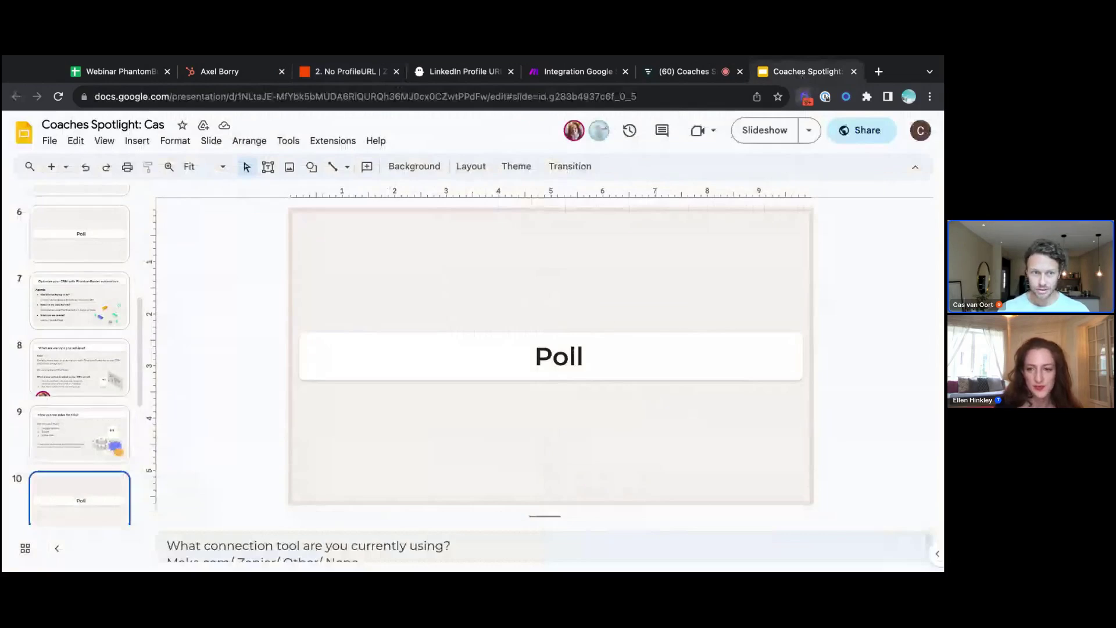
{"action": "scroll", "coordinate": [53, 385], "scroll_direction": "down", "scroll_amount": 2}
{"action": "scroll", "coordinate": [63, 393], "scroll_direction": "down", "scroll_amount": 5}
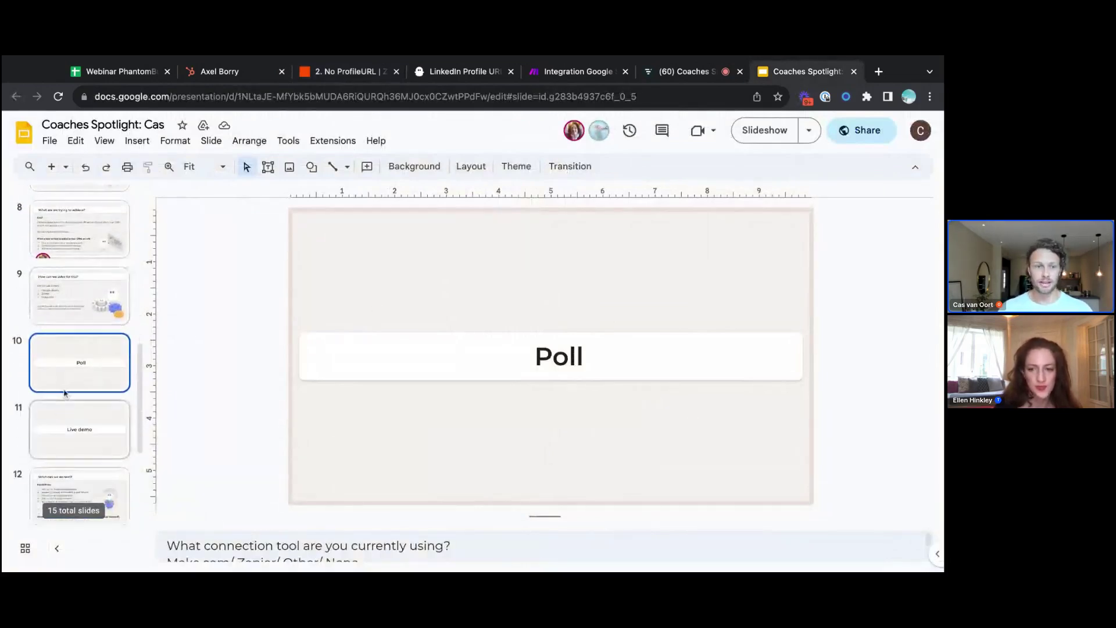
{"action": "scroll", "coordinate": [62, 368], "scroll_direction": "down", "scroll_amount": 2}
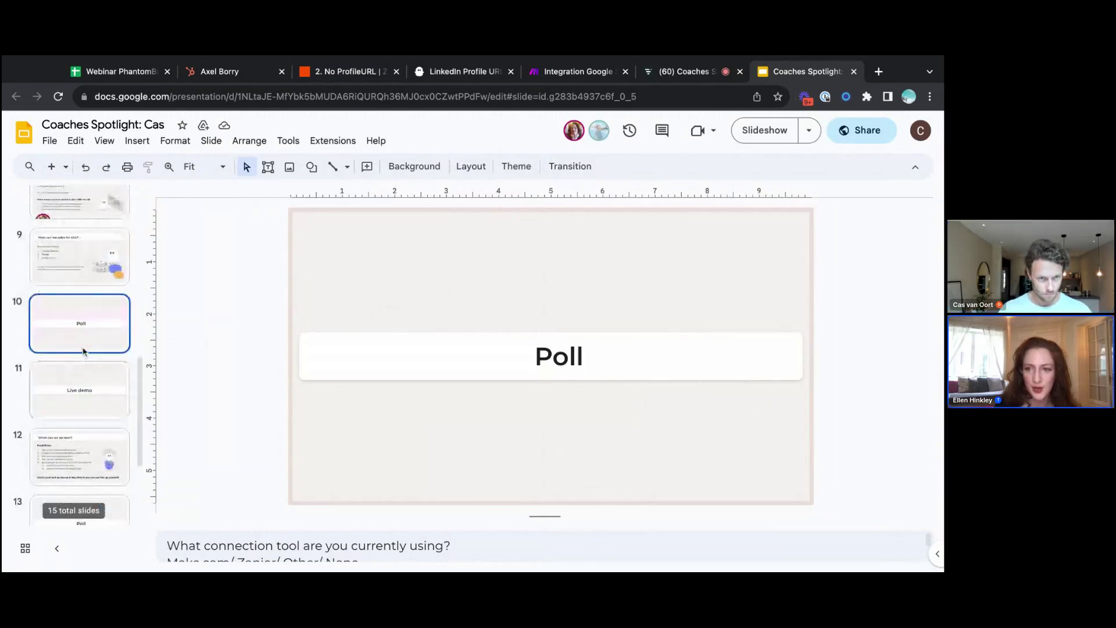
Present slide 10, Poll, as a slideshow, advance to the Live demo slide and exit the slideshow
{"action": "left_click", "coordinate": [134, 142]}
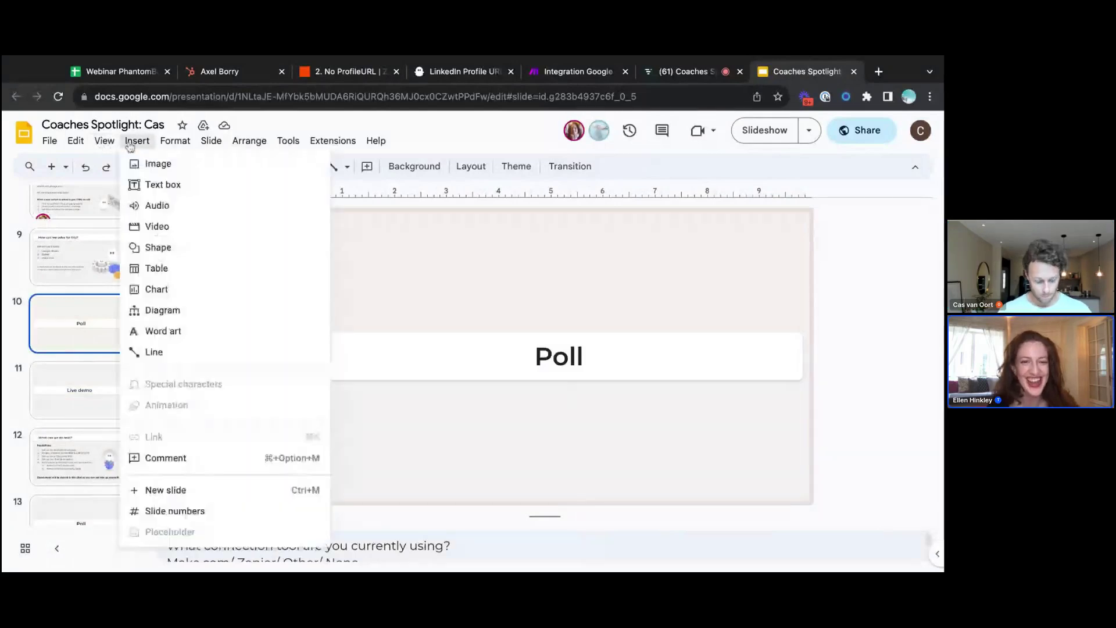
{"action": "left_click", "coordinate": [108, 143]}
{"action": "left_click", "coordinate": [136, 163]}
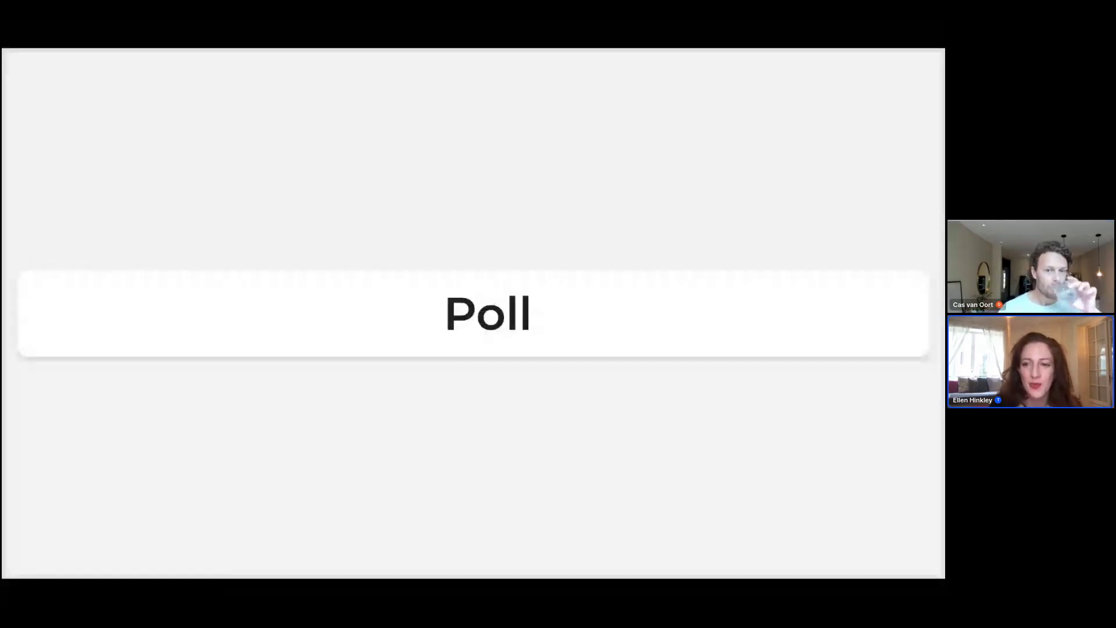
{"action": "key", "text": "Right"}
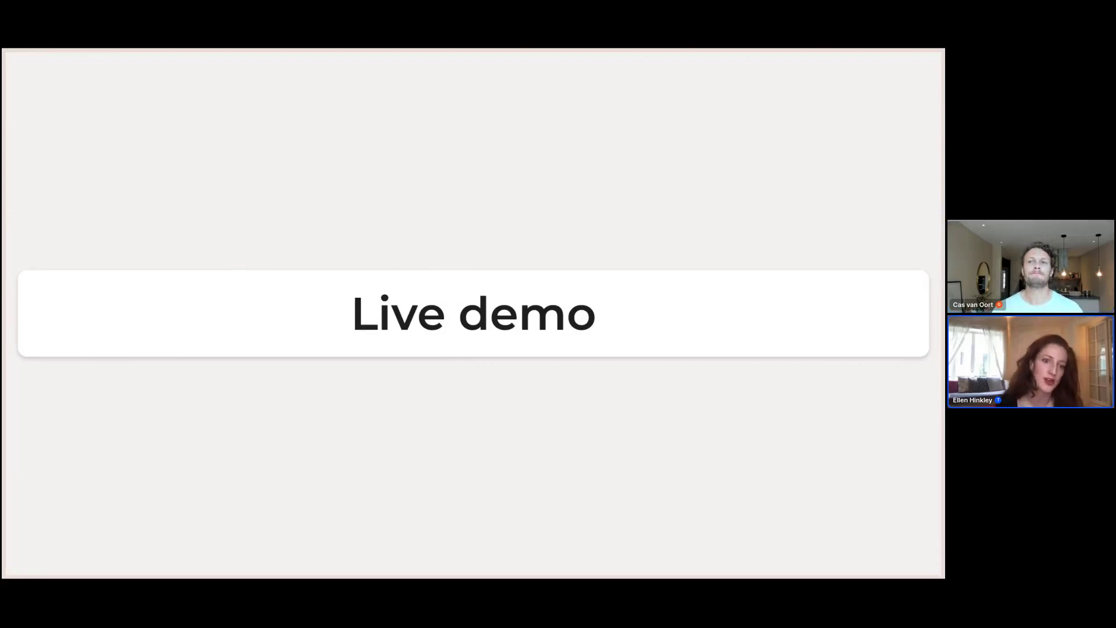
{"action": "key", "text": "Escape"}
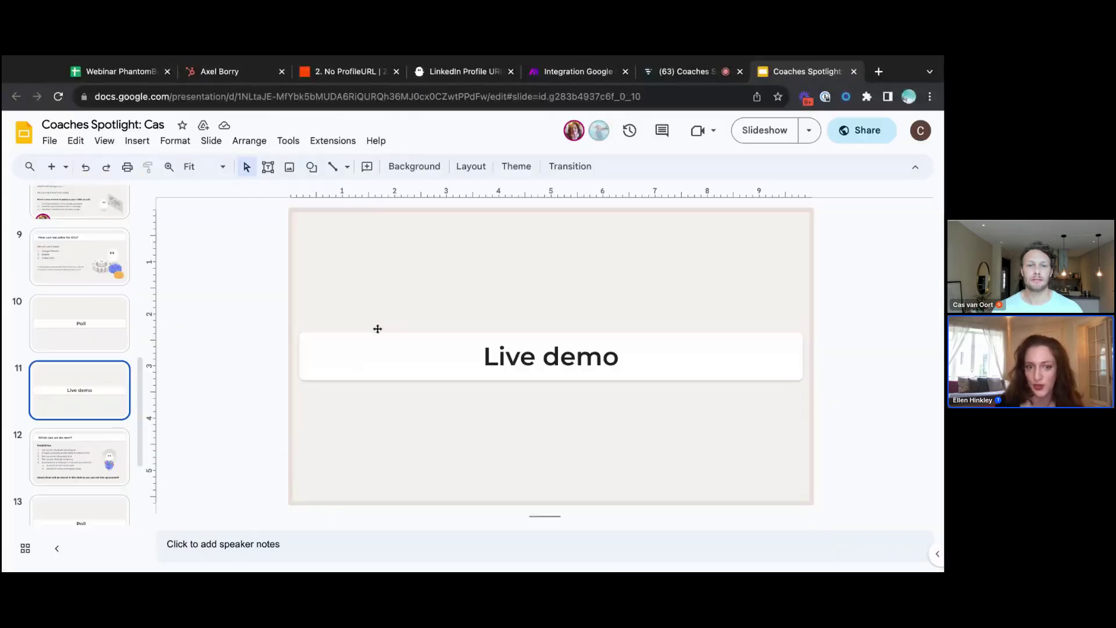
Switch back to Zapier and open its dashboard at zapier.com/app/dashboard
{"action": "left_click", "coordinate": [347, 70]}
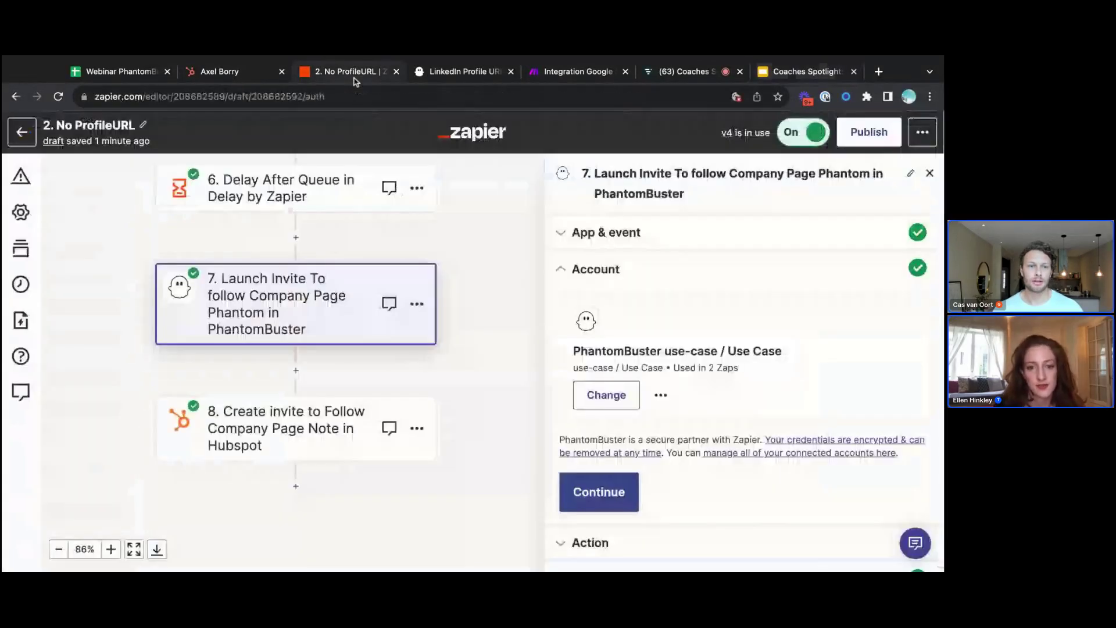
{"action": "left_click", "coordinate": [277, 93]}
{"action": "type", "text": "zapier"}
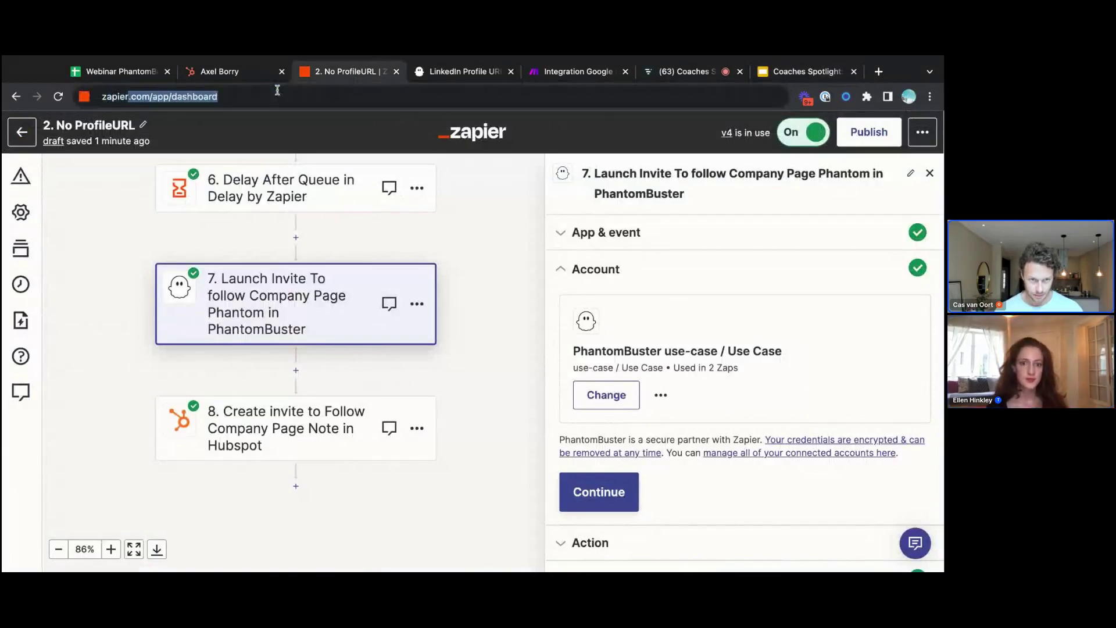
{"action": "key", "text": "Return"}
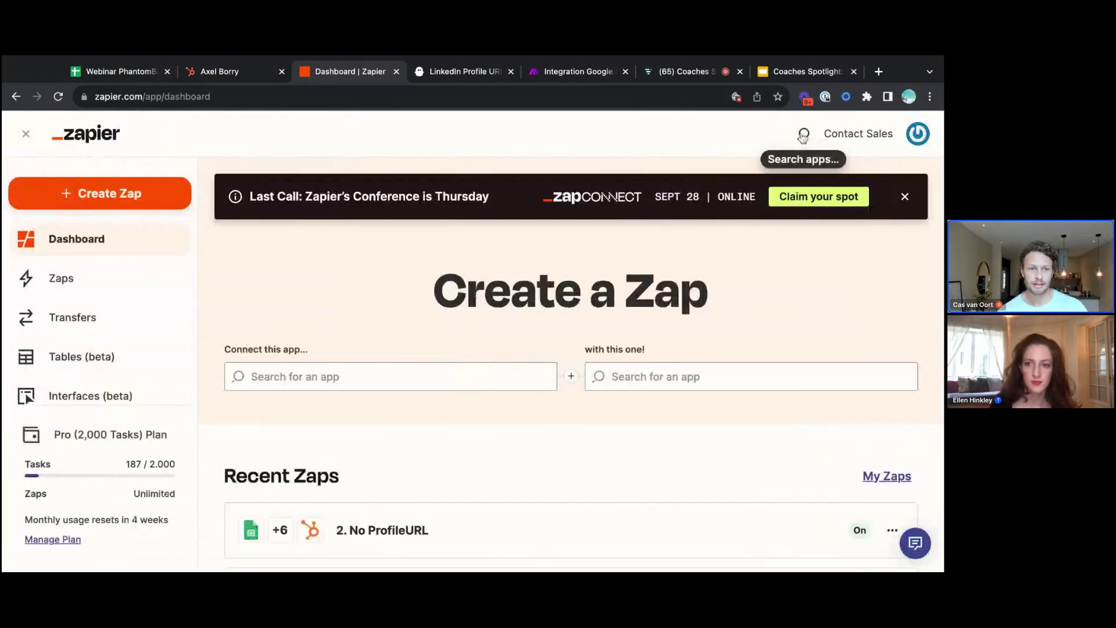
Look over the Zapier dashboard options and dismiss the conference banner
{"action": "scroll", "coordinate": [65, 346], "scroll_direction": "down", "scroll_amount": 5}
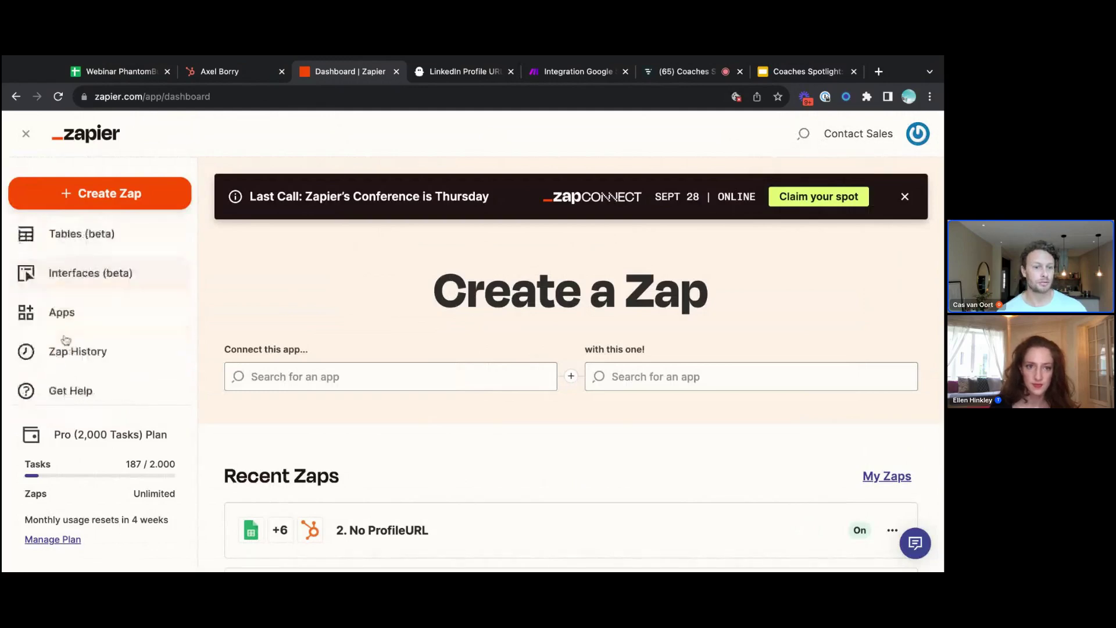
{"action": "scroll", "coordinate": [65, 340], "scroll_direction": "up", "scroll_amount": 4}
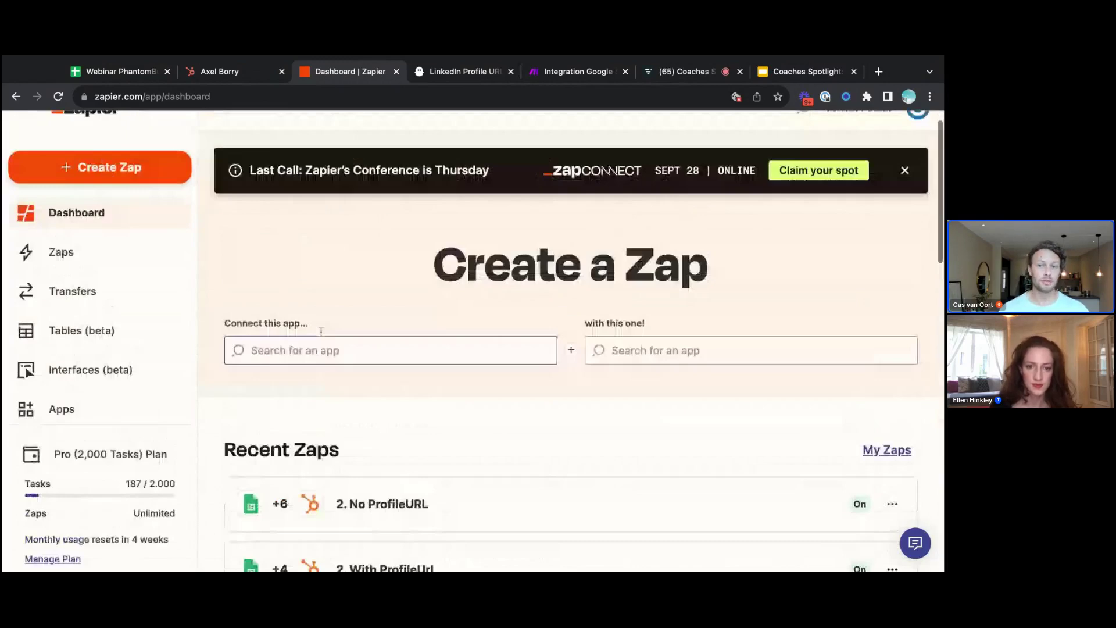
{"action": "scroll", "coordinate": [320, 332], "scroll_direction": "up", "scroll_amount": 2}
{"action": "left_click", "coordinate": [904, 196]}
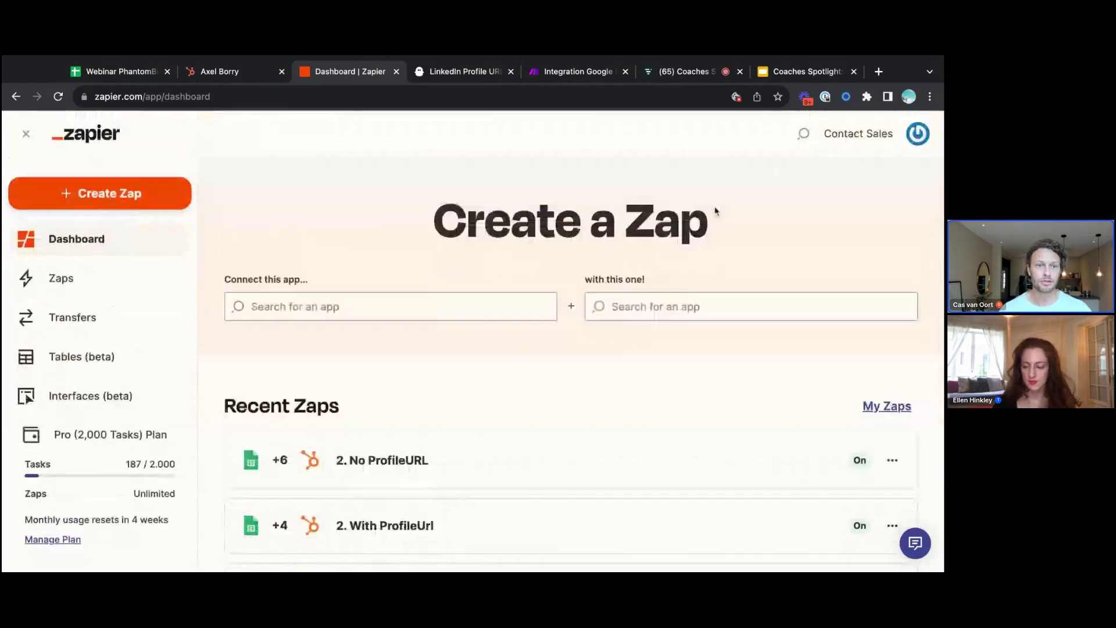
Create a new Zap and search the apps available for its trigger for "pip"
{"action": "left_click", "coordinate": [103, 203]}
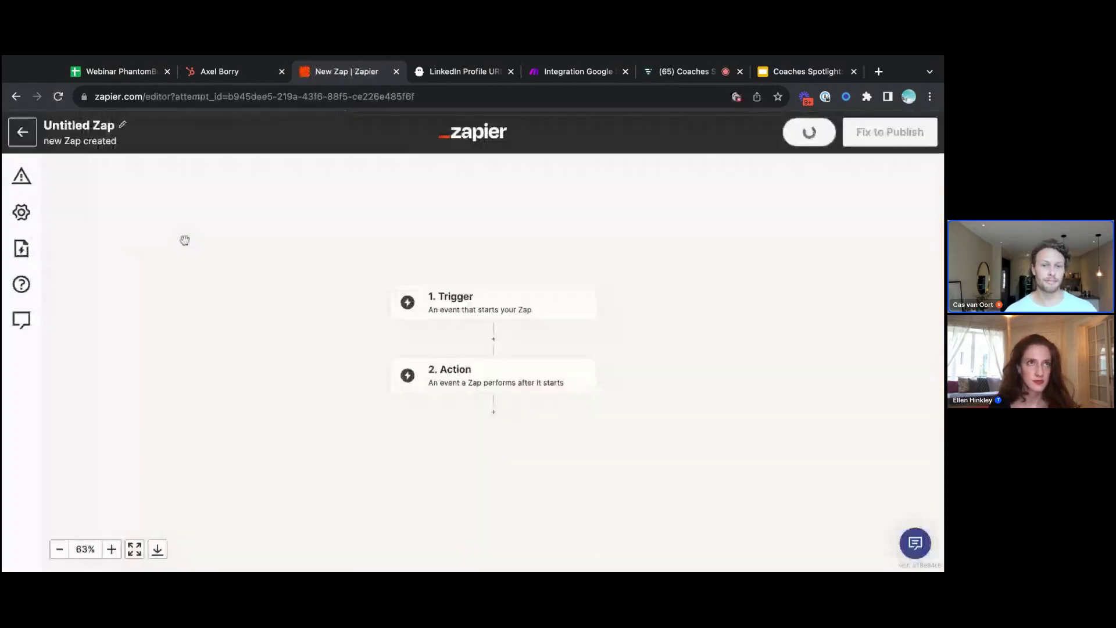
{"action": "left_click", "coordinate": [477, 303]}
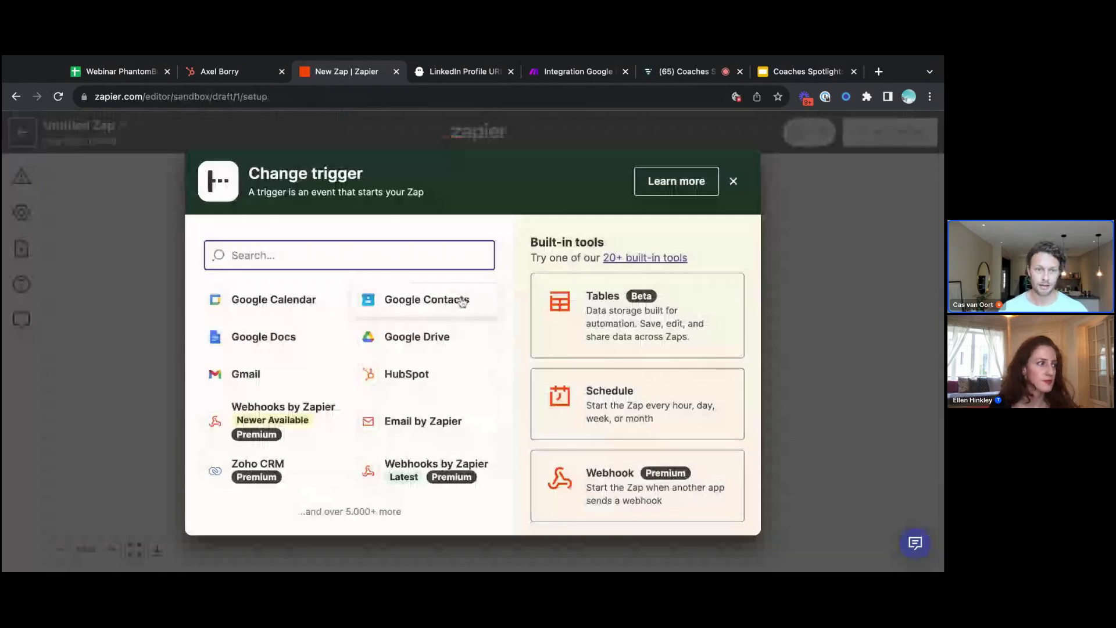
{"action": "type", "text": "pipe"}
{"action": "key", "text": "BackSpace"}
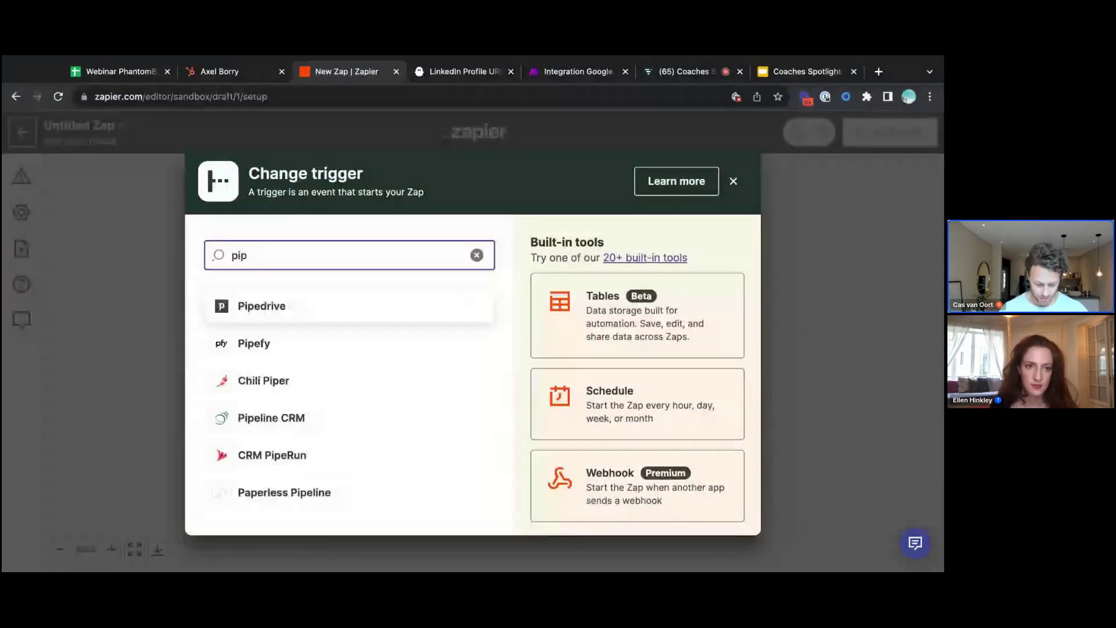
Search the trigger apps for "acti" instead
{"action": "key", "text": "BackSpace"}
{"action": "key", "text": "BackSpace"}
{"action": "key", "text": "BackSpace"}
{"action": "type", "text": "acti"}
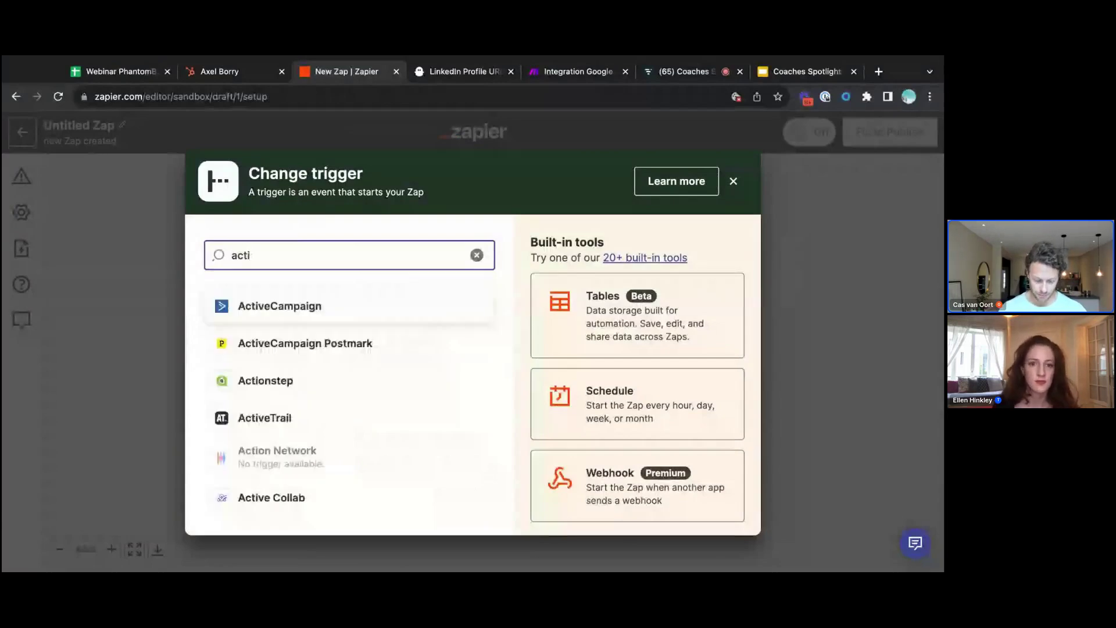
Search the trigger apps for "recrui" and clear the search
{"action": "key", "text": "BackSpace"}
{"action": "key", "text": "BackSpace"}
{"action": "key", "text": "BackSpace"}
{"action": "key", "text": "BackSpace"}
{"action": "type", "text": "recrui"}
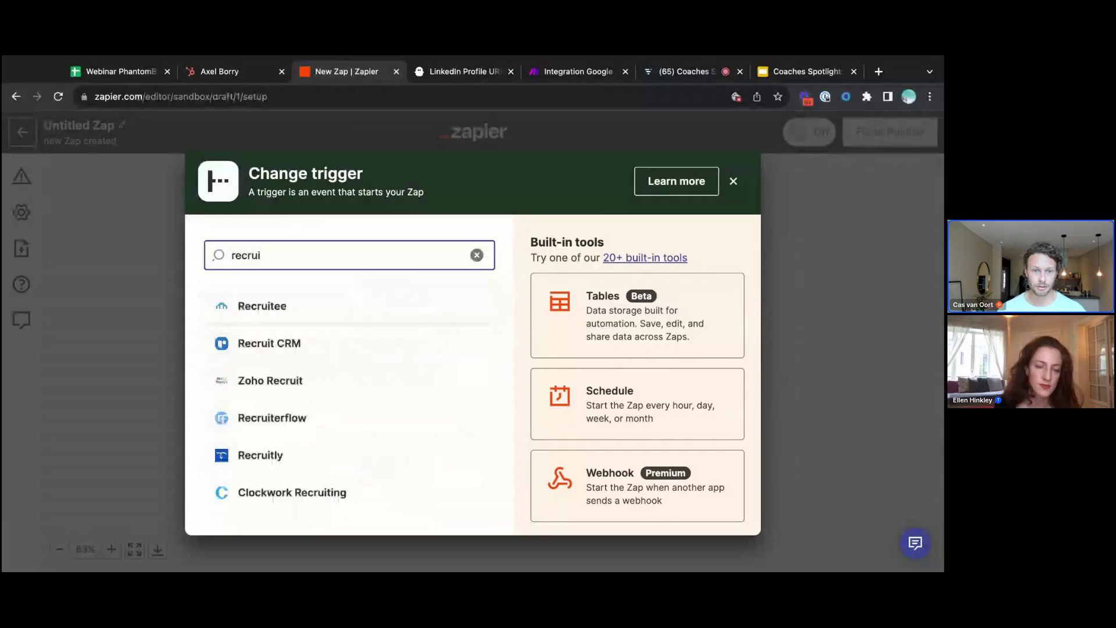
{"action": "key", "text": "BackSpace"}
{"action": "key", "text": "BackSpace"}
{"action": "key", "text": "BackSpace"}
{"action": "key", "text": "BackSpace"}
{"action": "key", "text": "BackSpace"}
{"action": "key", "text": "BackSpace"}
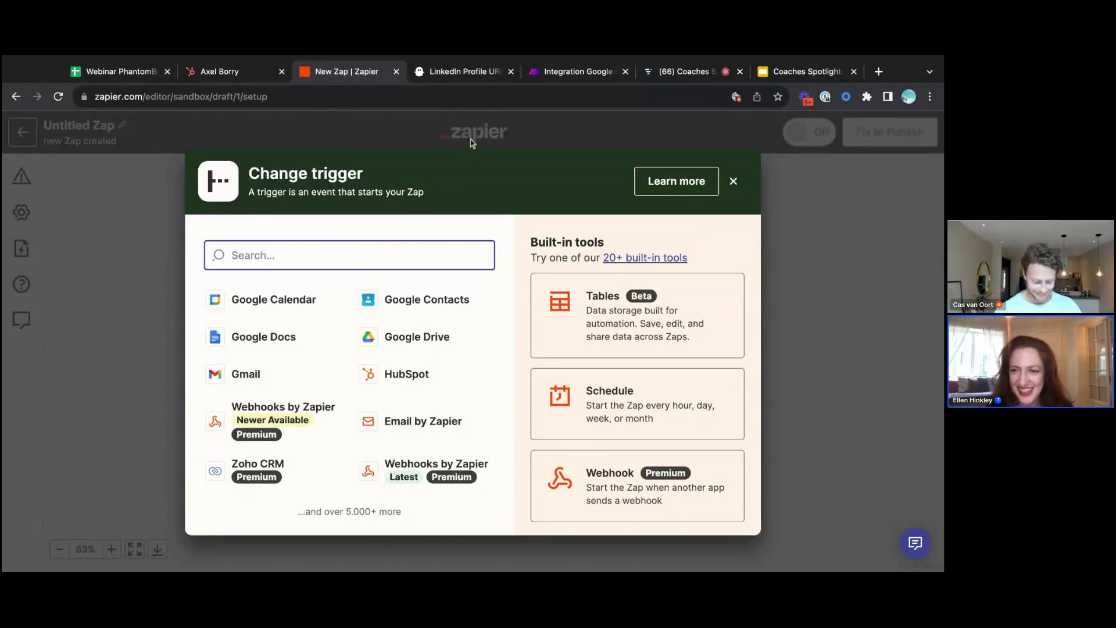
Switch to the Coaches Spotlight presentation in Google Slides and select slide 10, Poll
{"action": "left_click", "coordinate": [813, 76]}
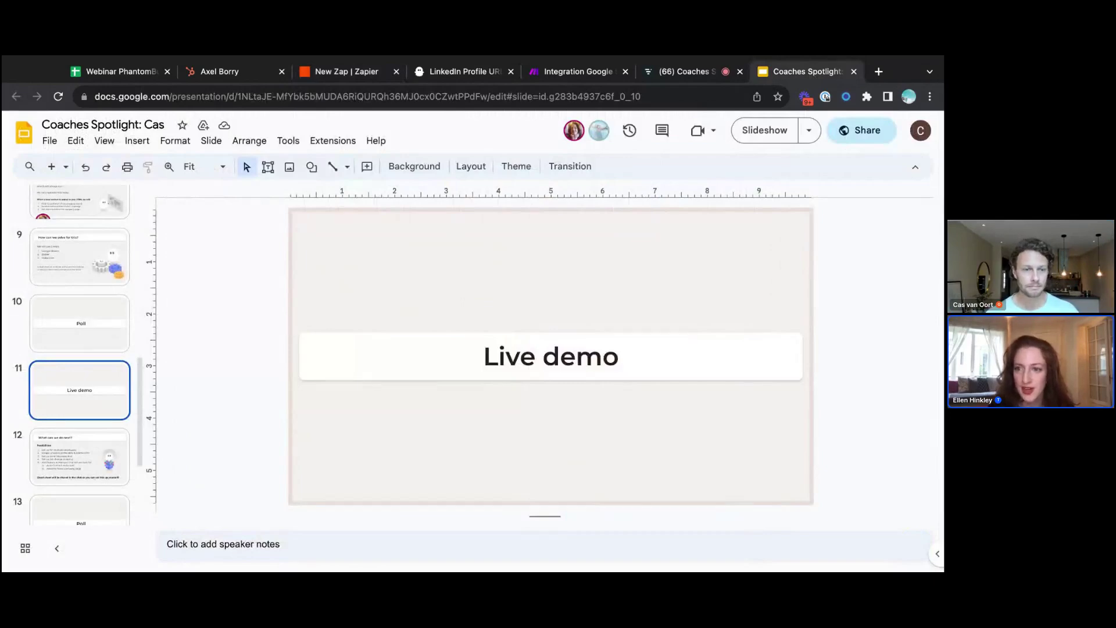
{"action": "left_click", "coordinate": [49, 319]}
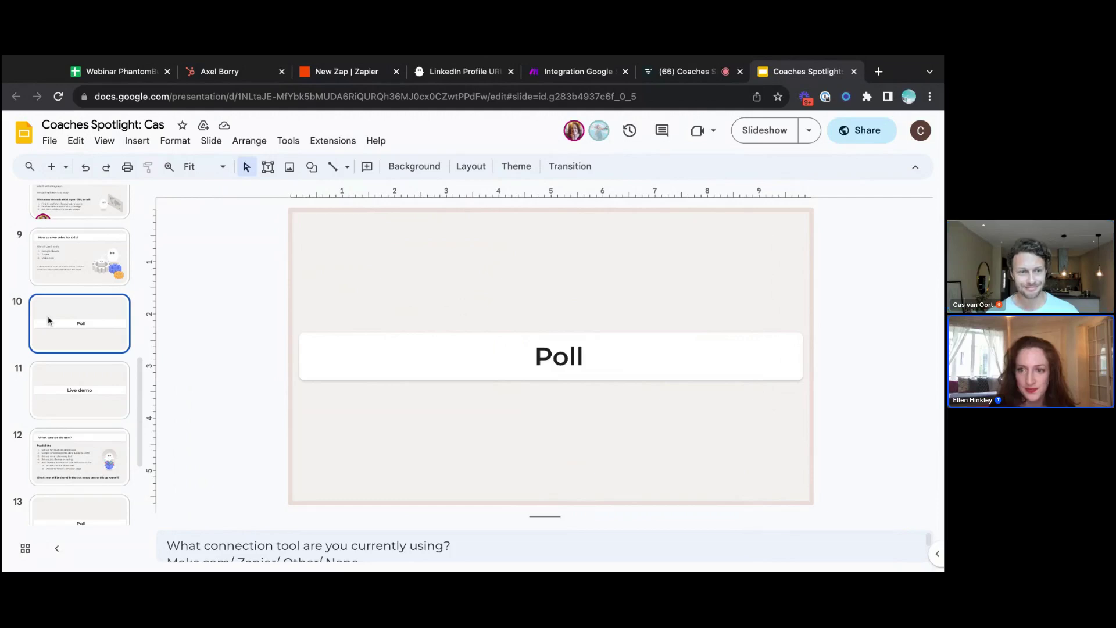